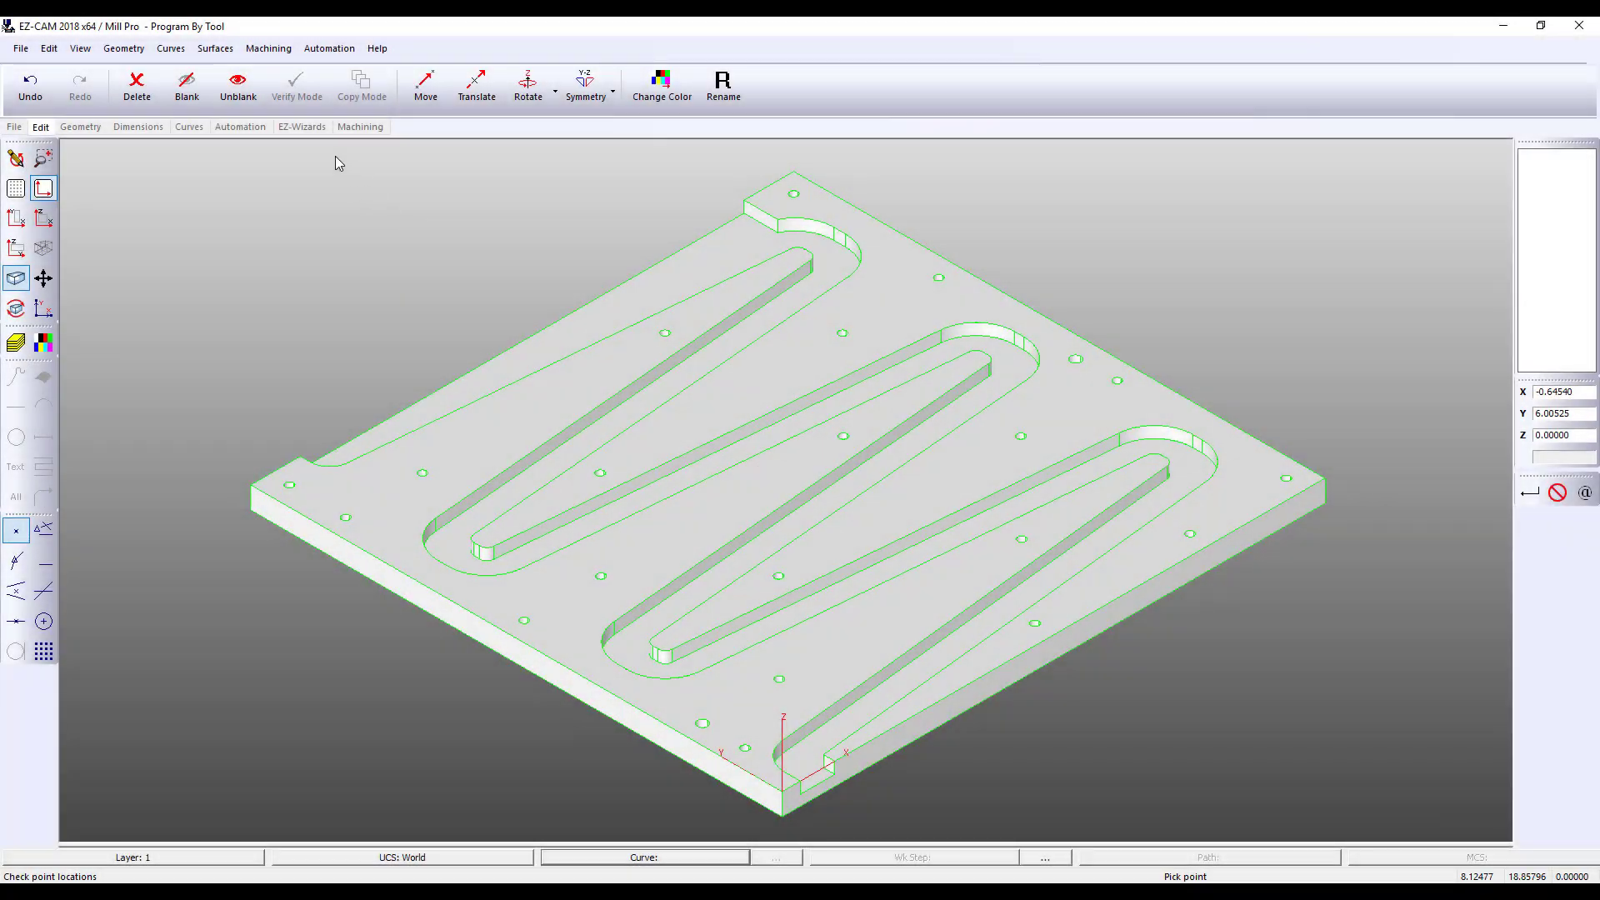
- Recognize the plate's features and machine the serpentine pocket with the HSM Pocket method from the 1Half Inch on Fanuc category
left_click(302, 127)
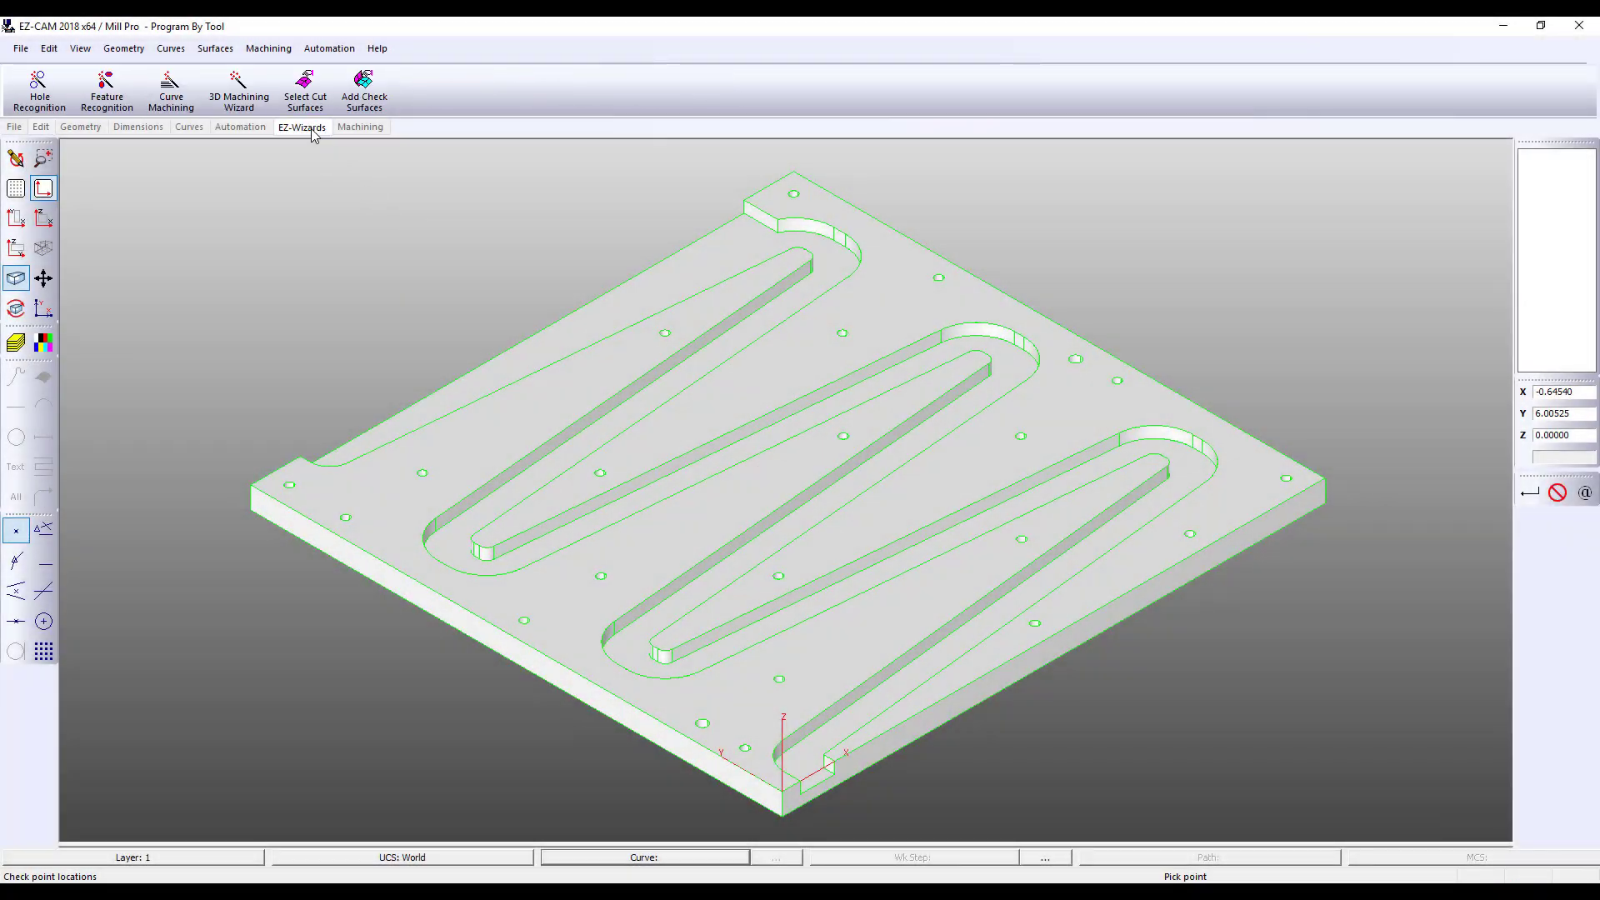
left_click(108, 87)
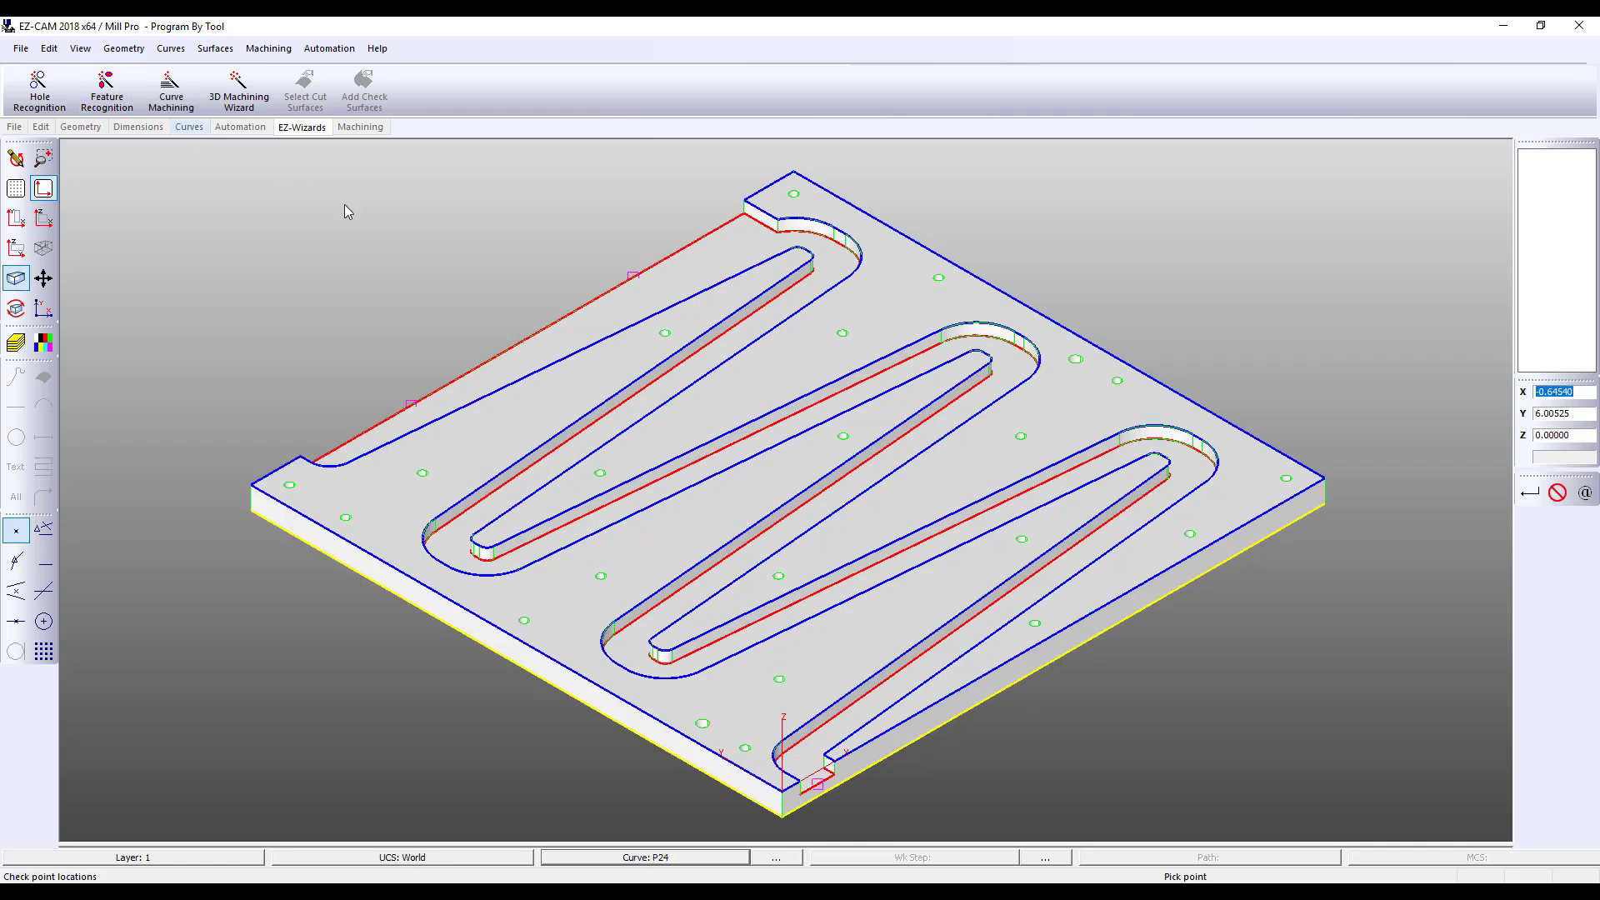
left_click(545, 331)
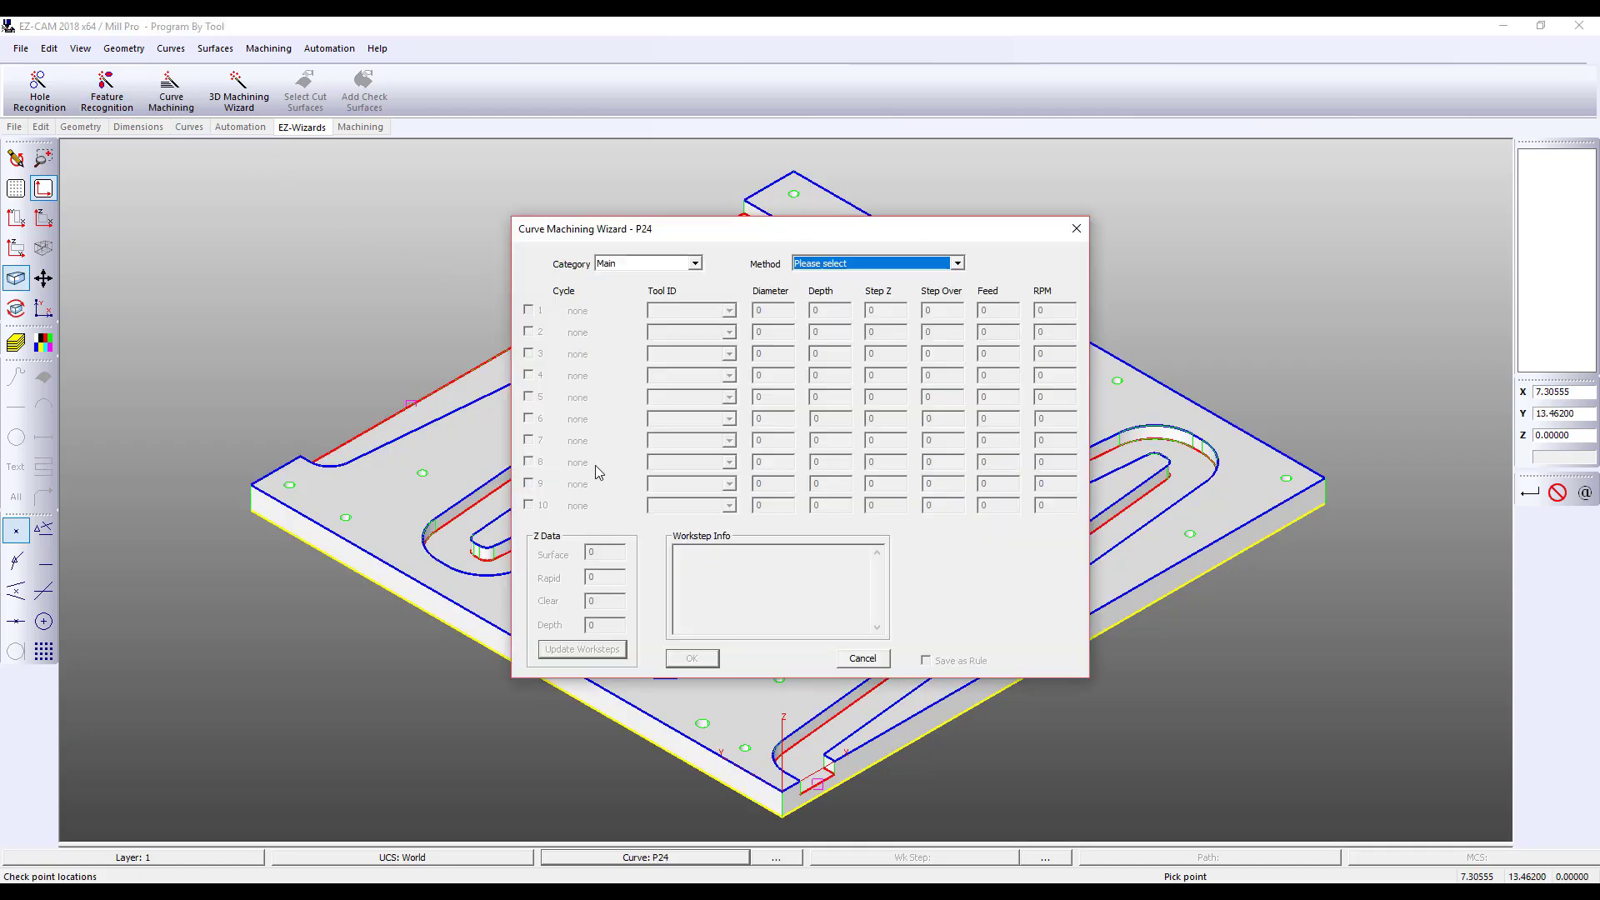
left_click(695, 265)
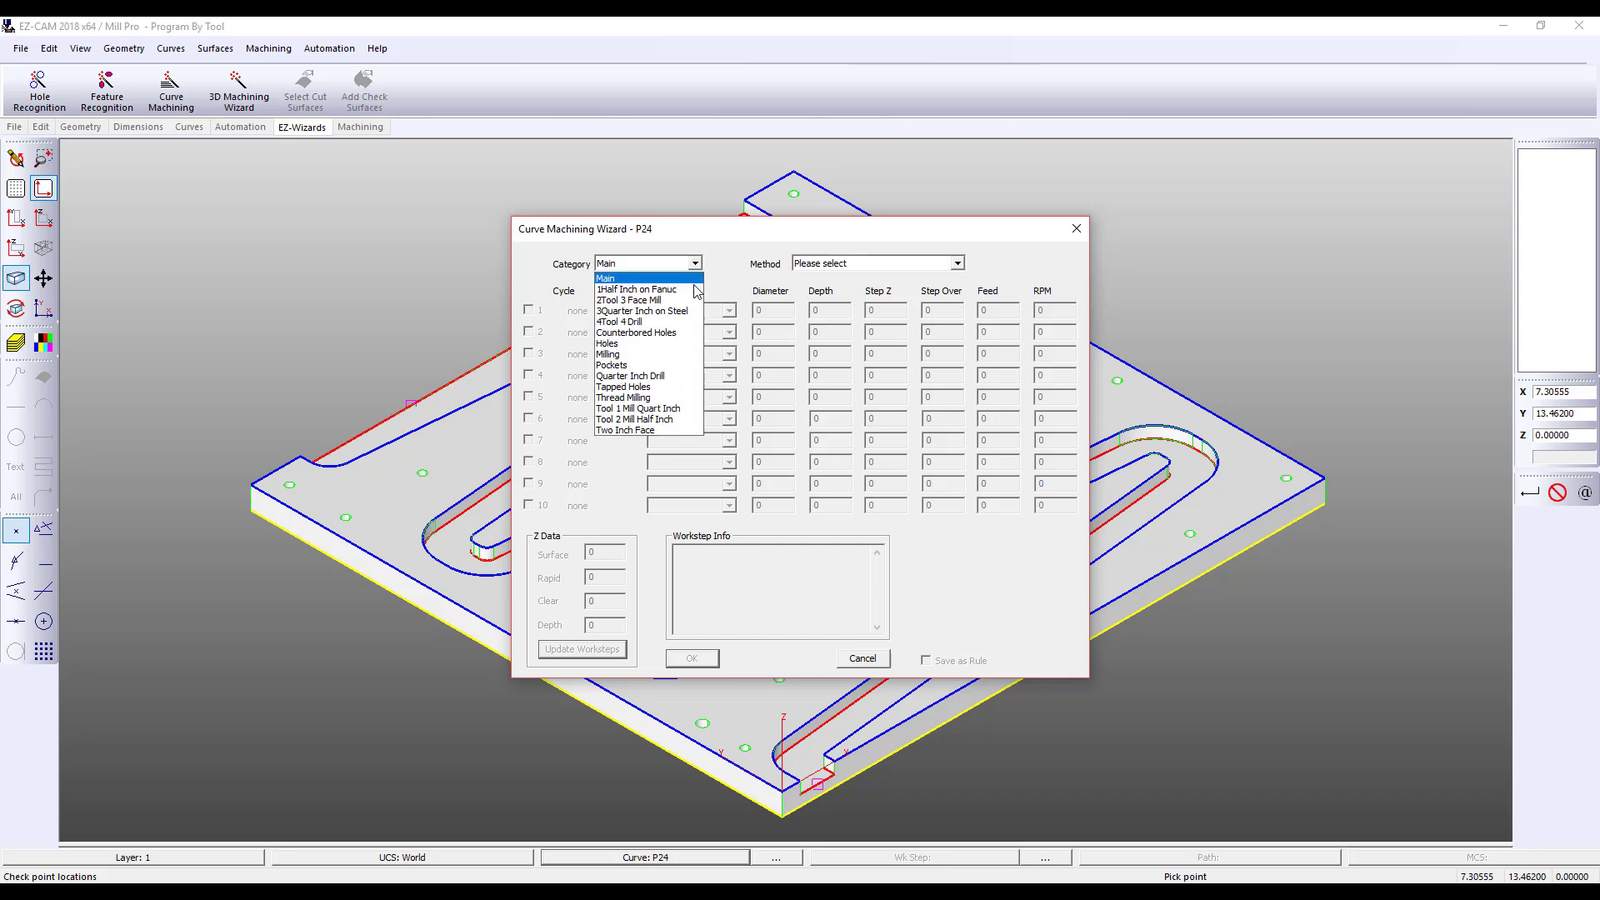
left_click(666, 289)
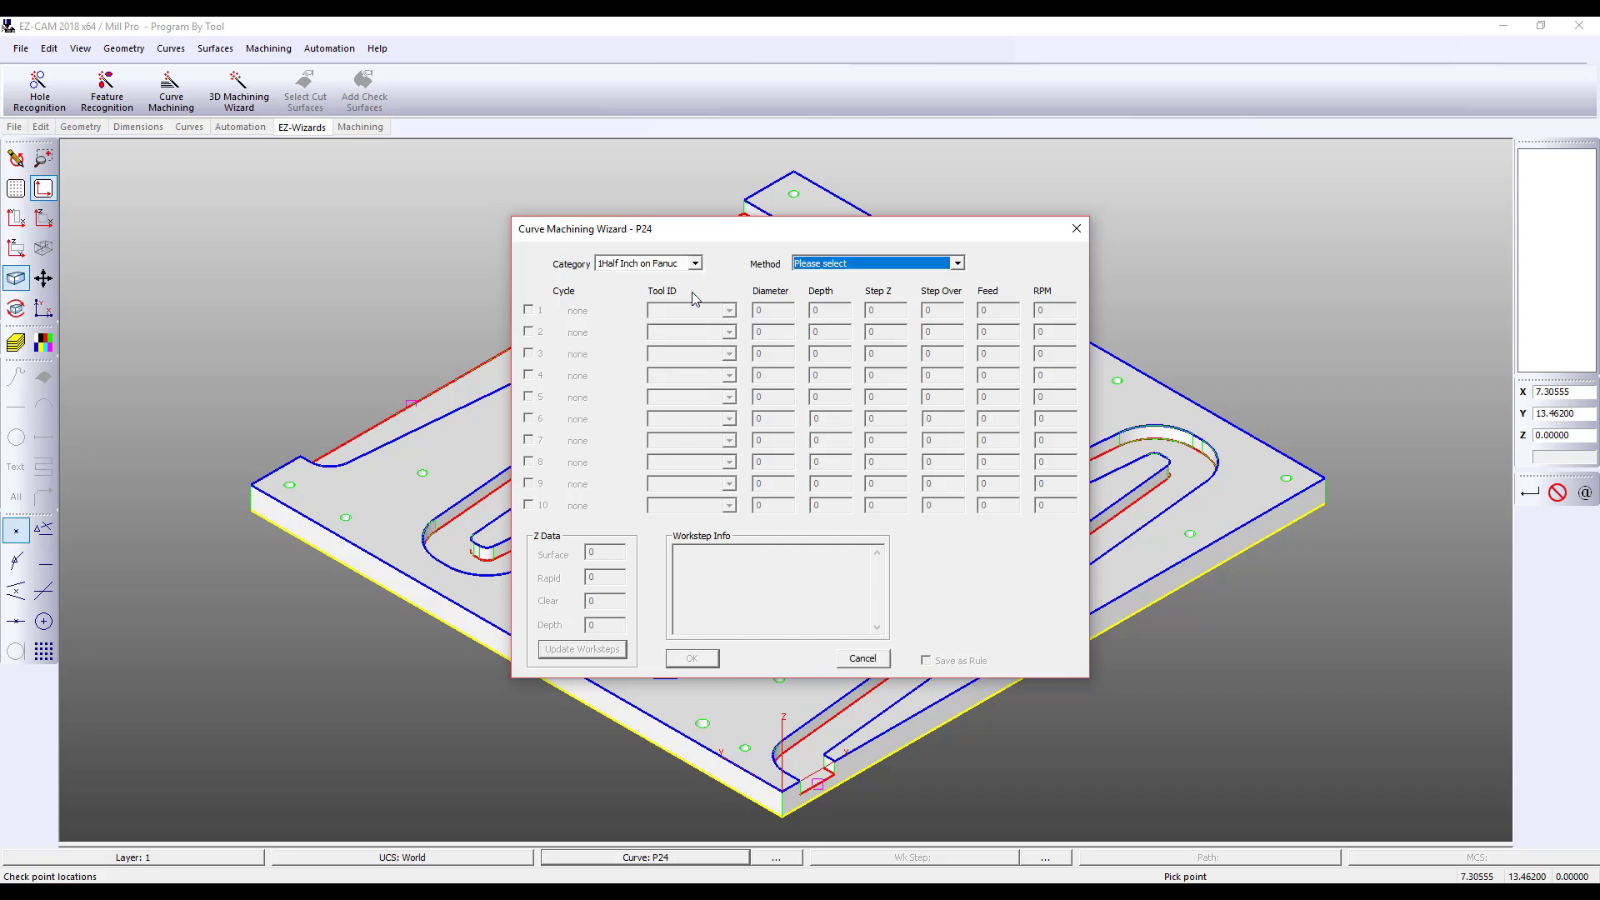
left_click(958, 264)
left_click(948, 315)
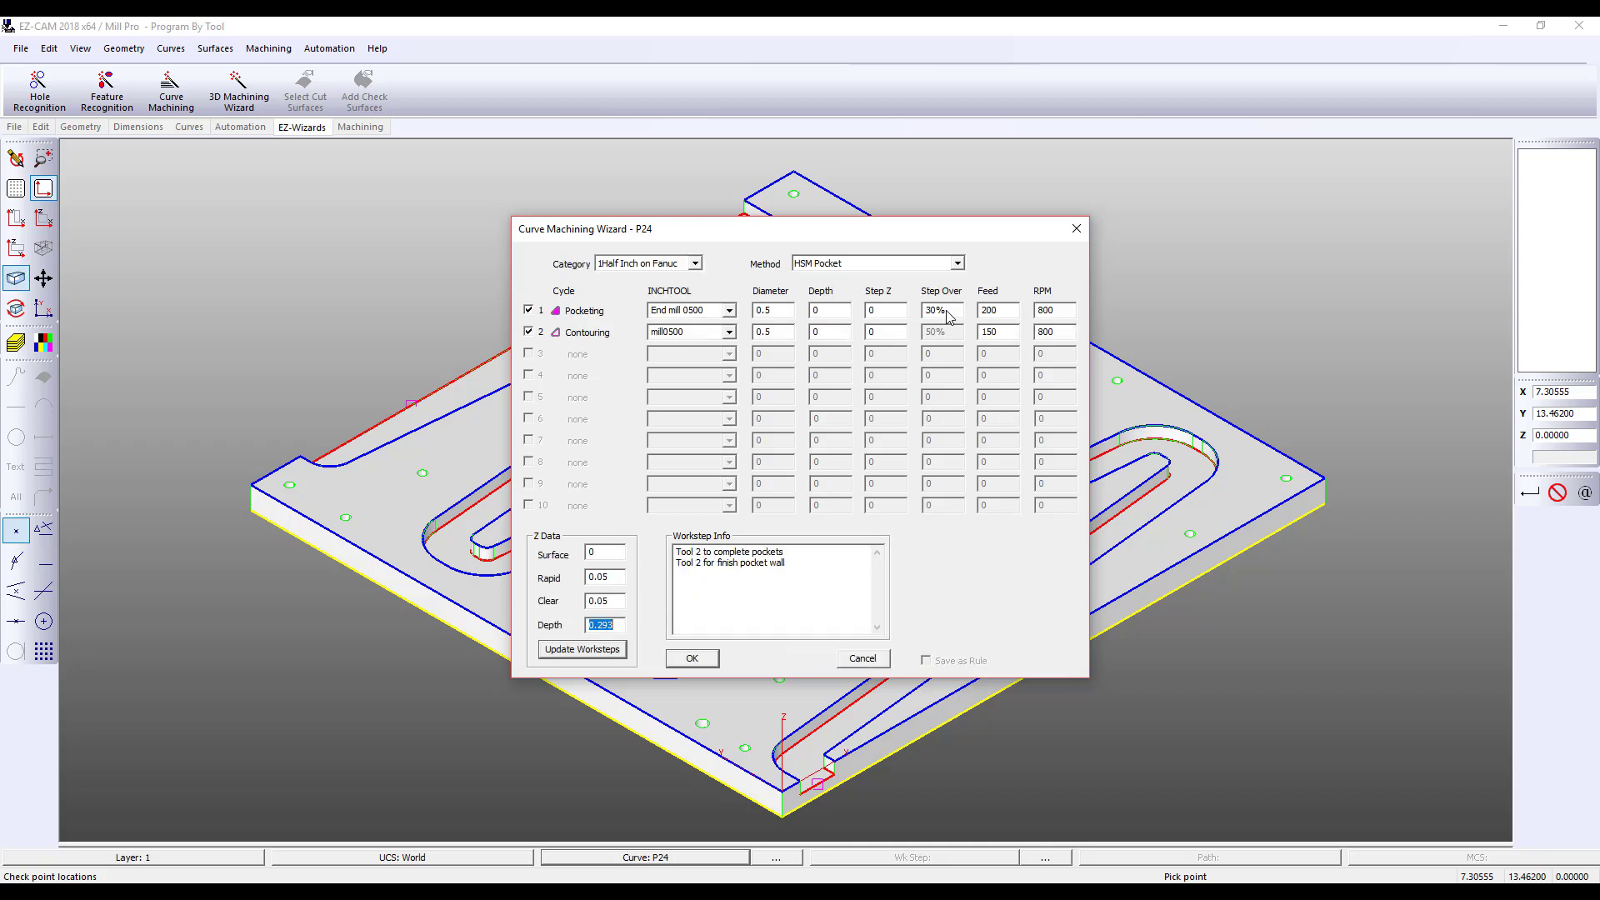
left_click(593, 656)
left_click(693, 658)
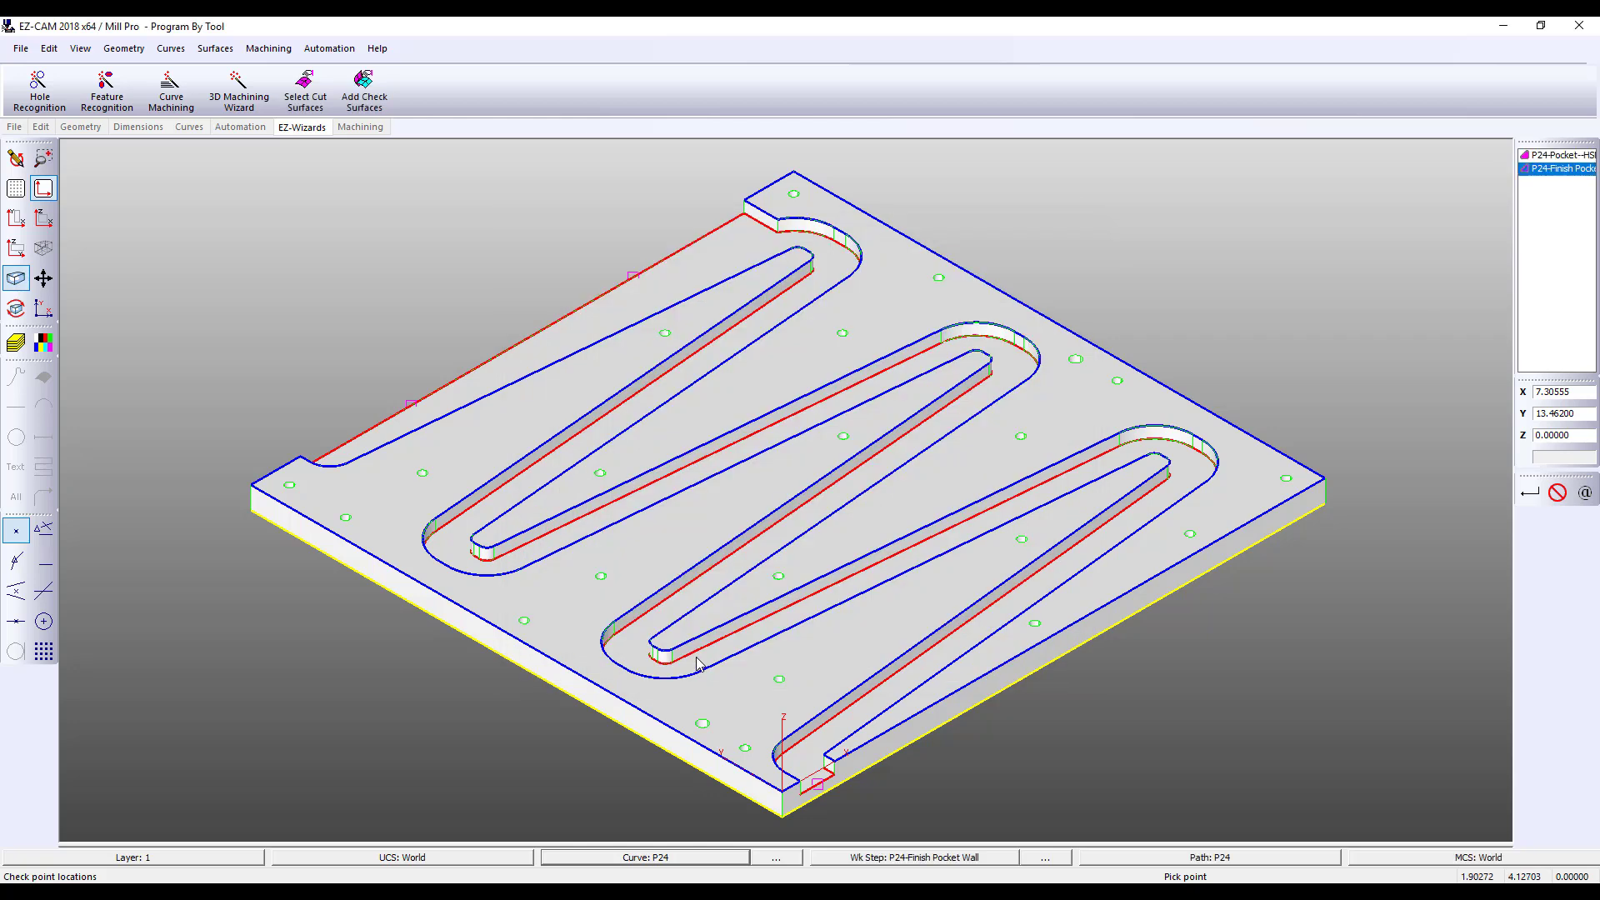
- Add a facing operation to the plate's top face outline using the Face method from the 2Tool 3 Face Mill category
left_click(529, 375)
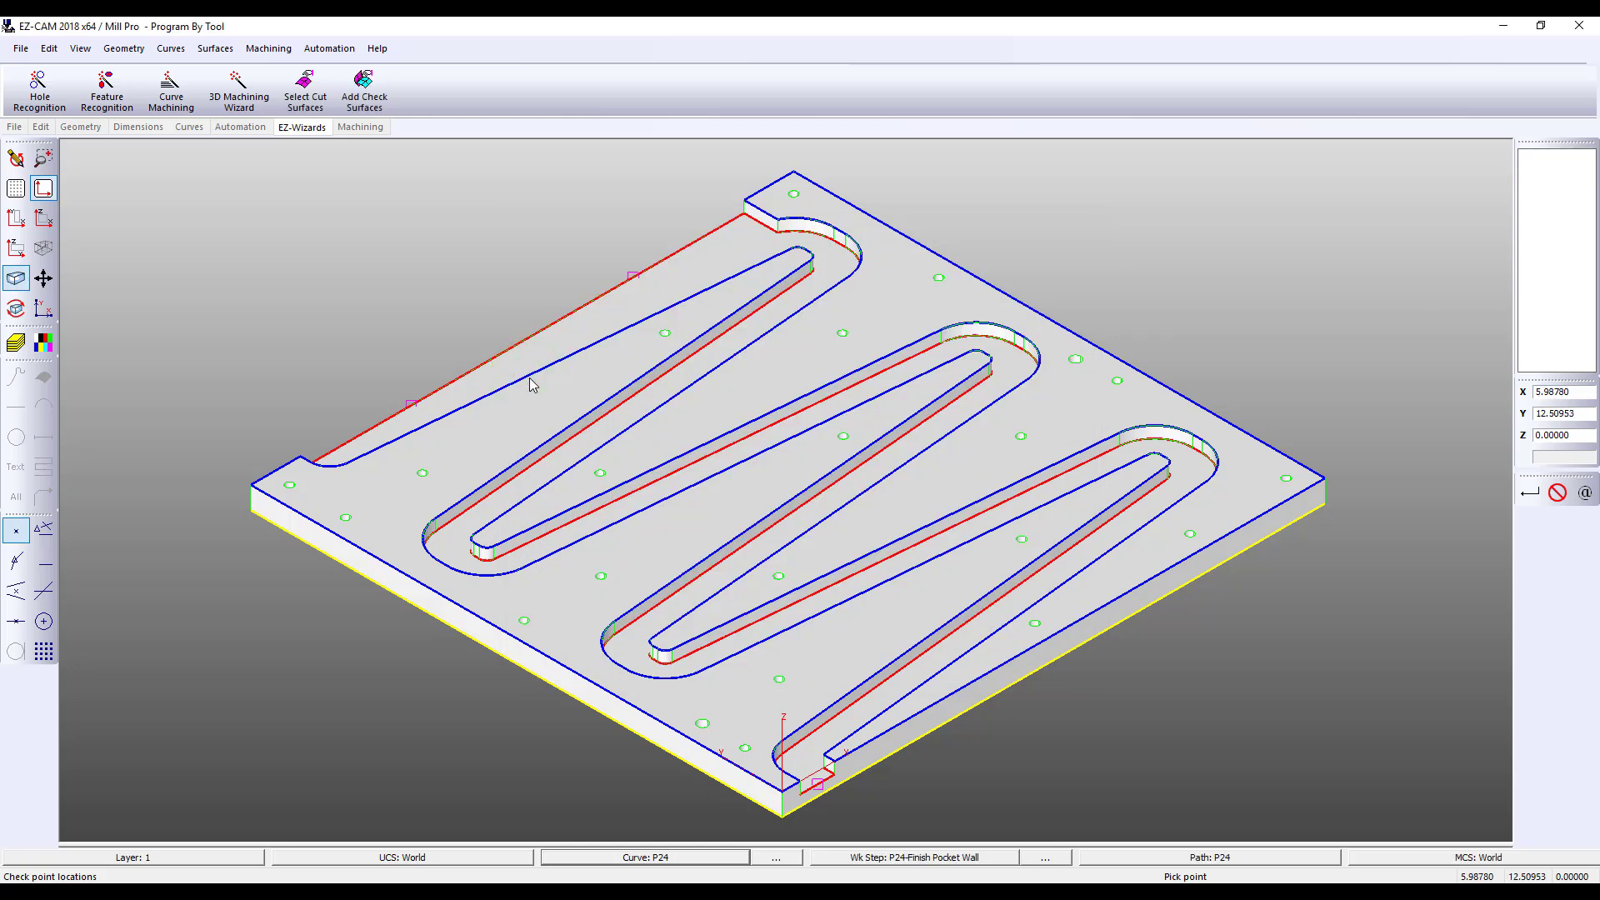
left_click(694, 263)
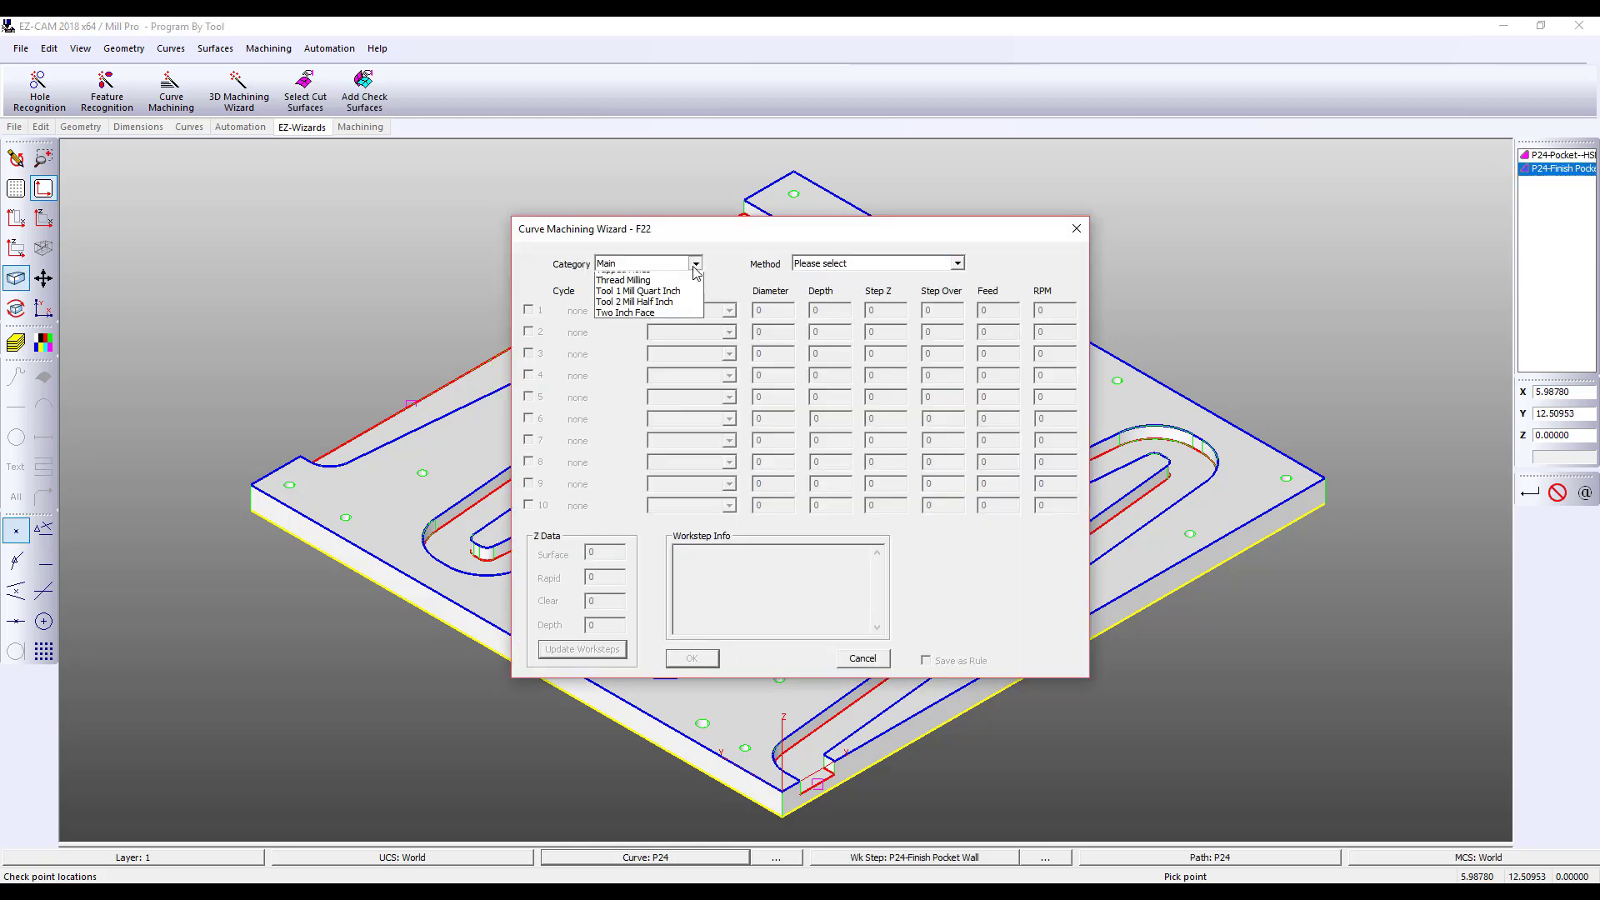
left_click(689, 309)
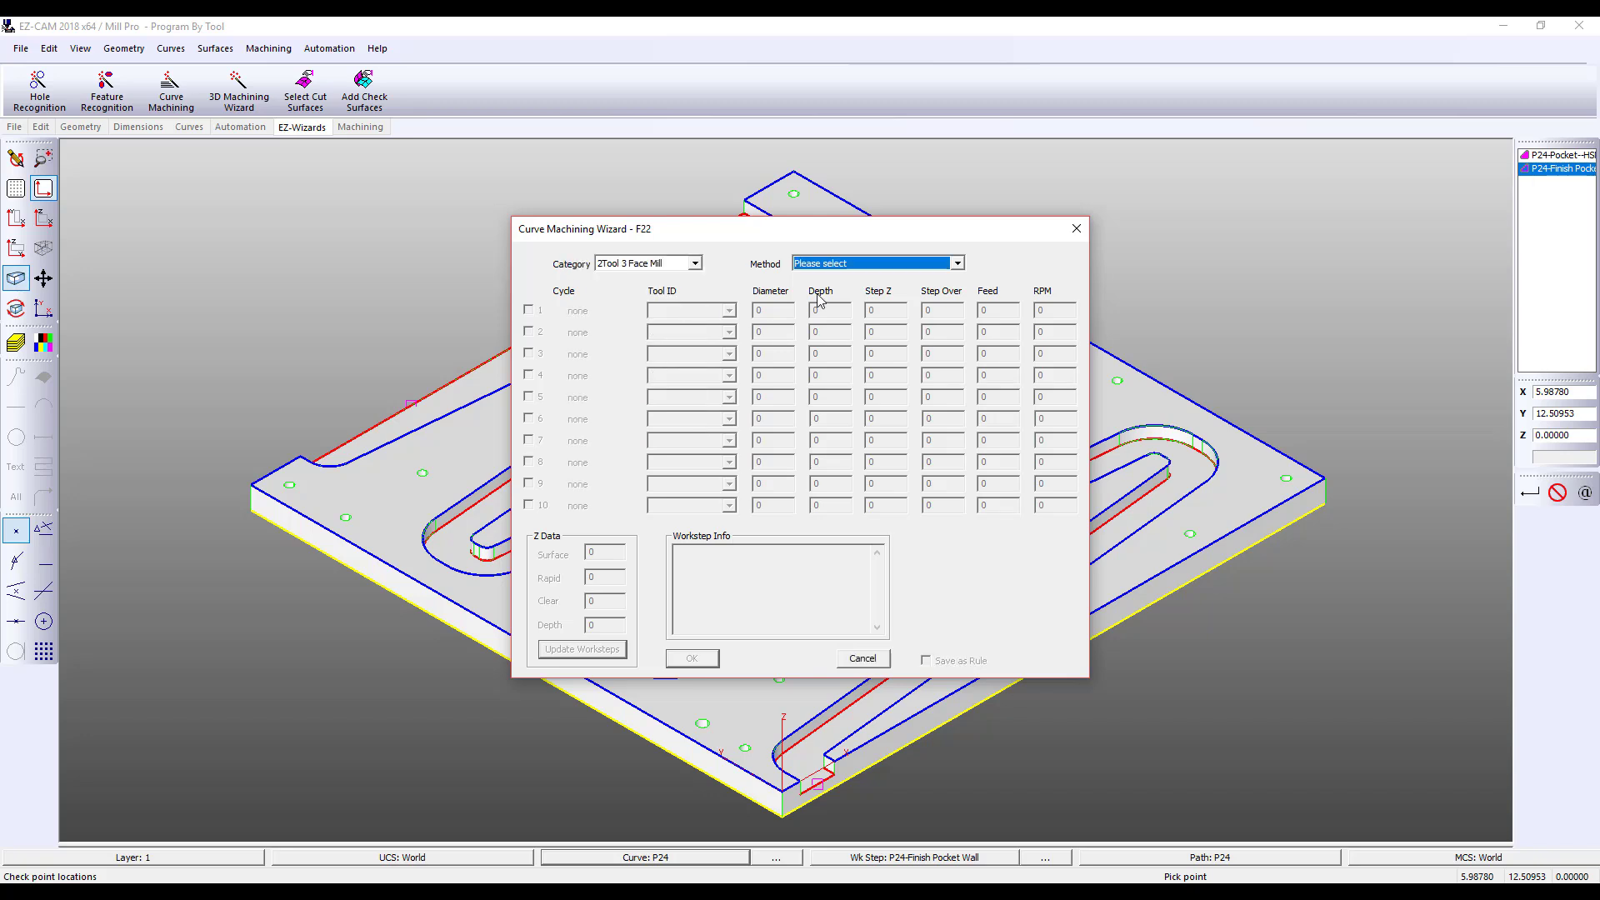
left_click(958, 263)
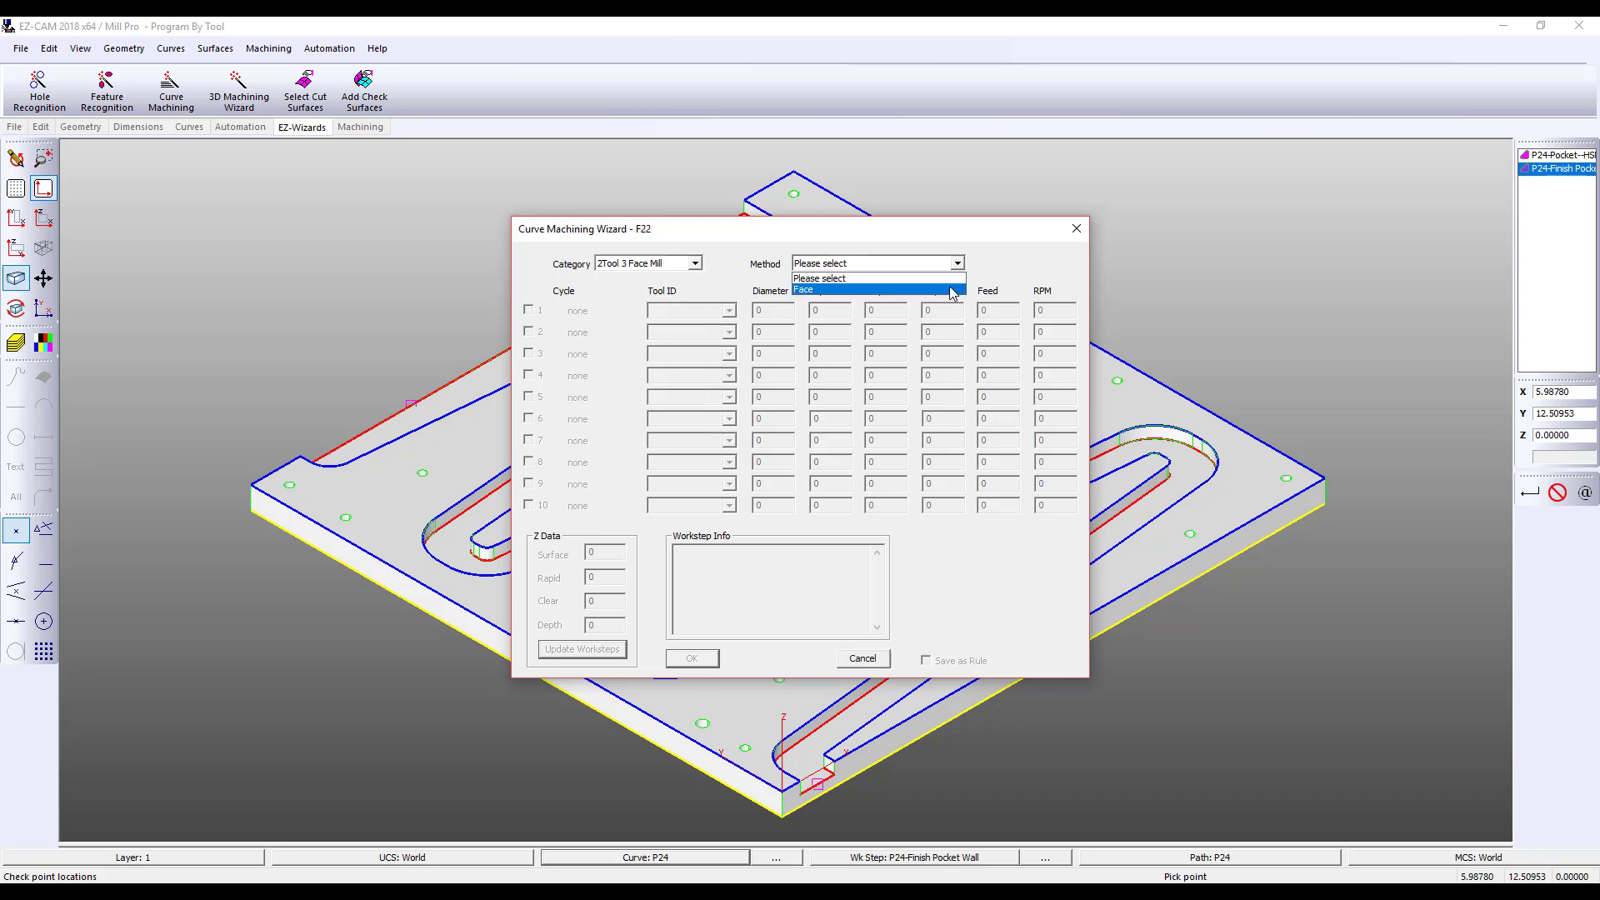
left_click(952, 290)
left_click(601, 657)
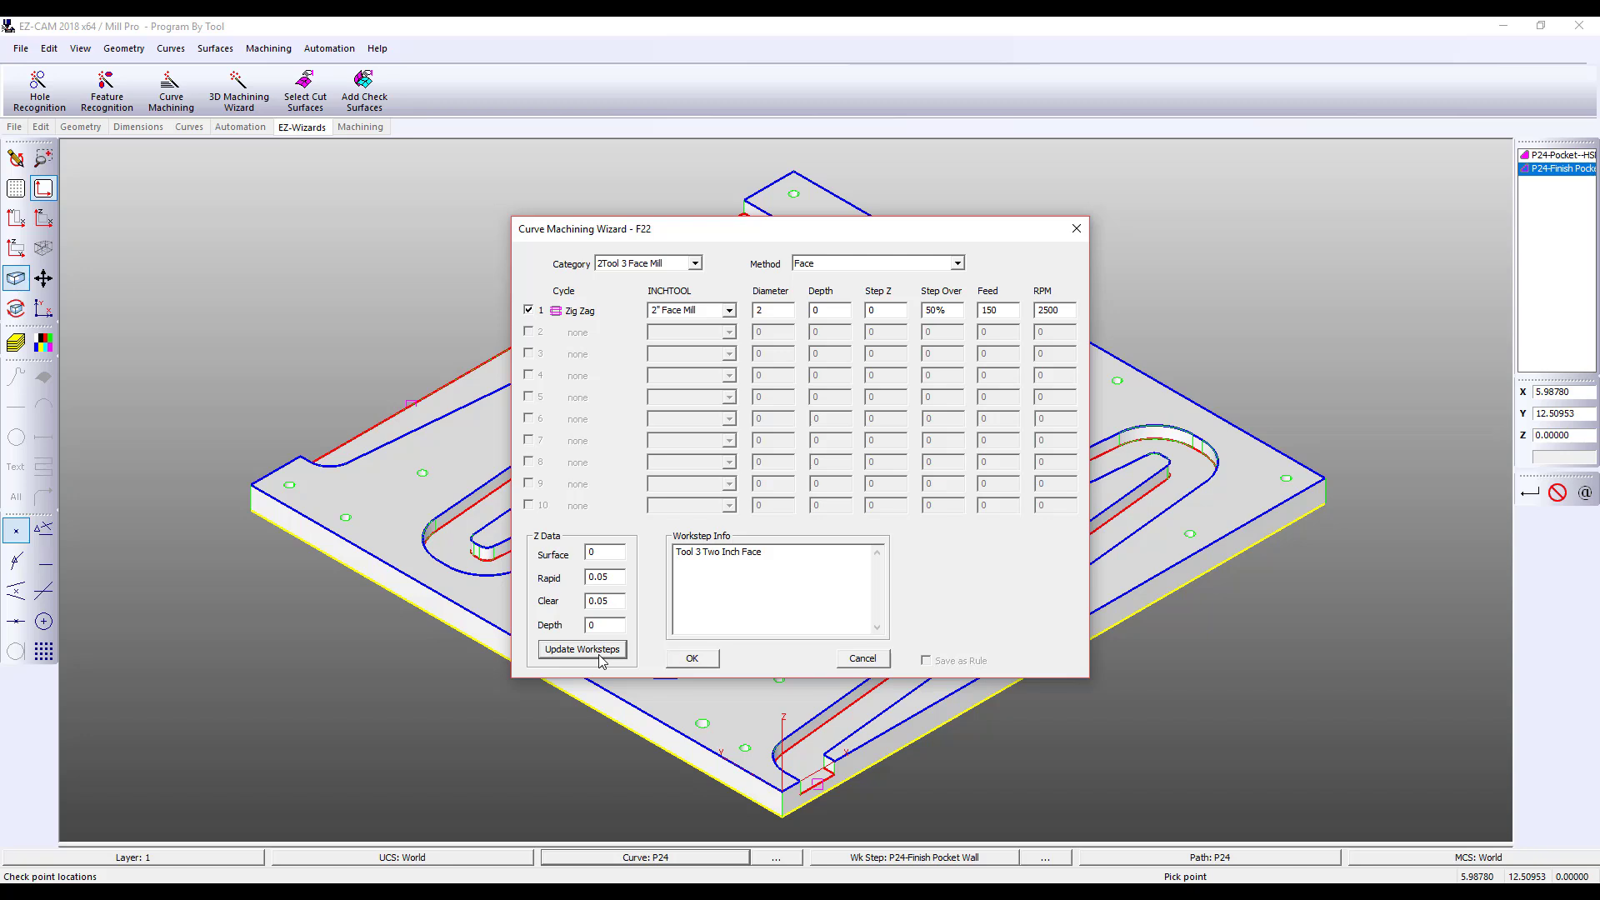
left_click(690, 660)
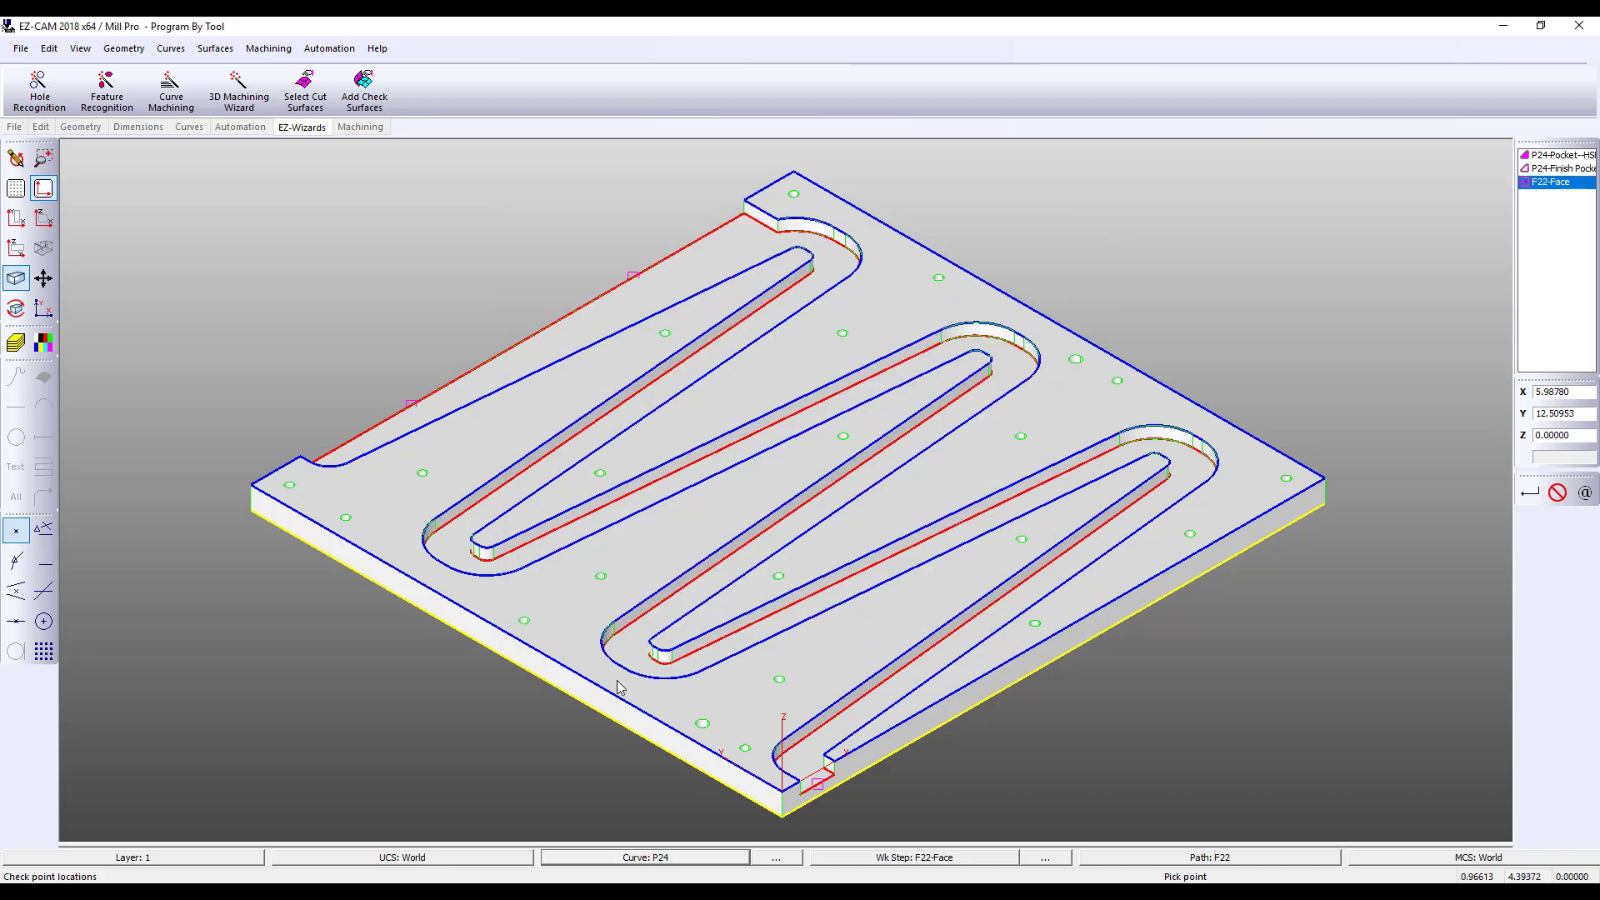
- Machine the plate's outer boundary with the Contour method from the 3Quarter Inch on Steel category
left_click(477, 642)
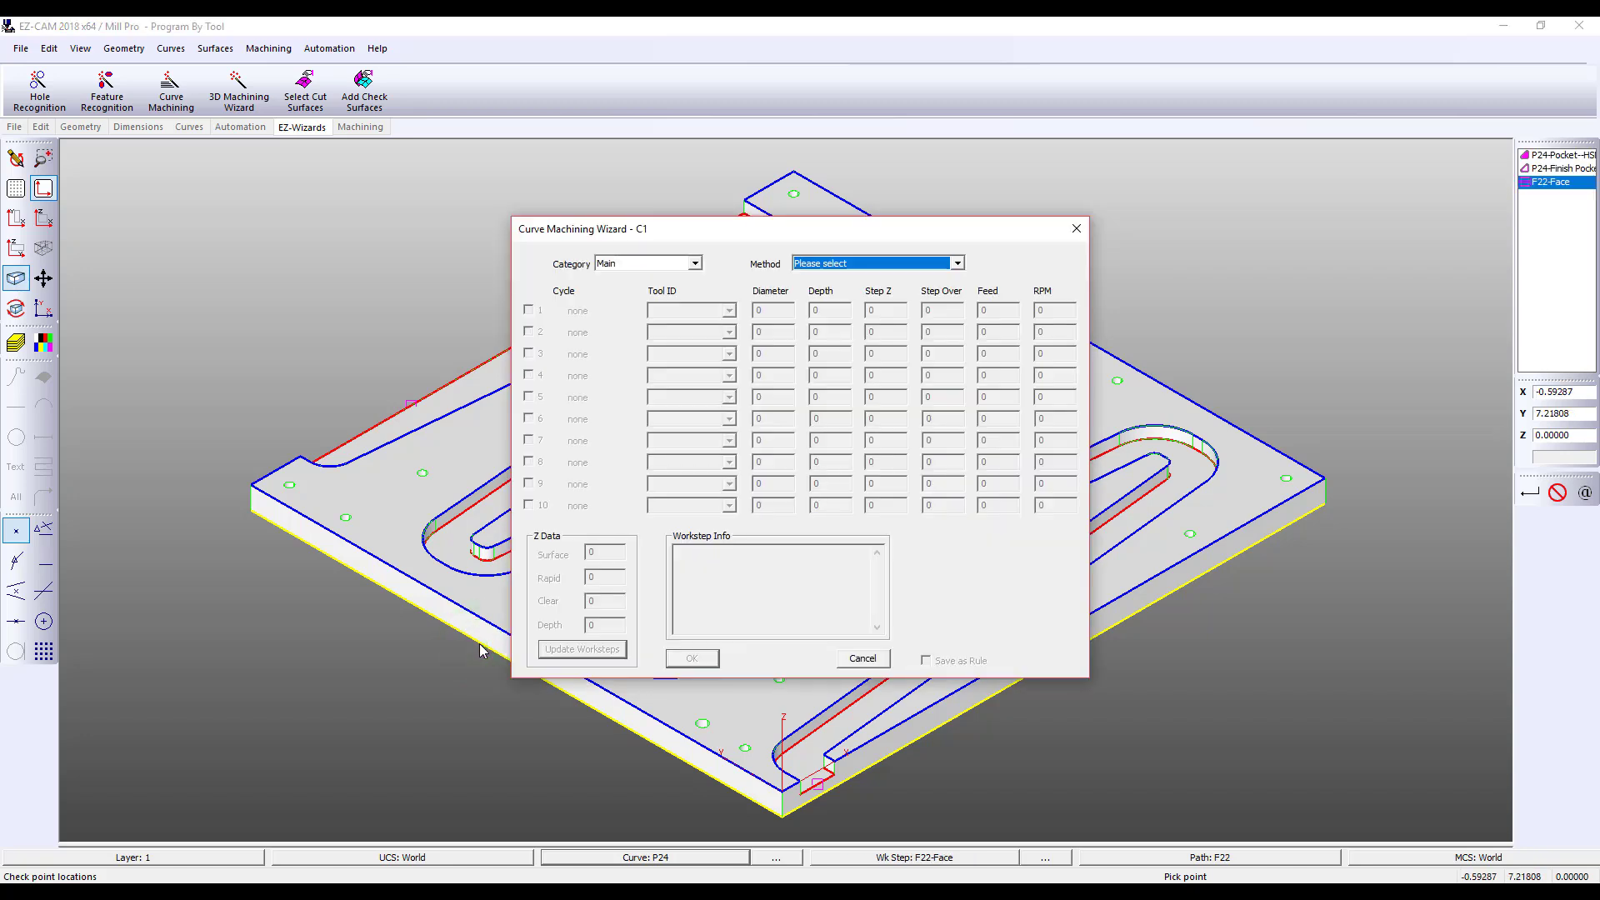
left_click(695, 265)
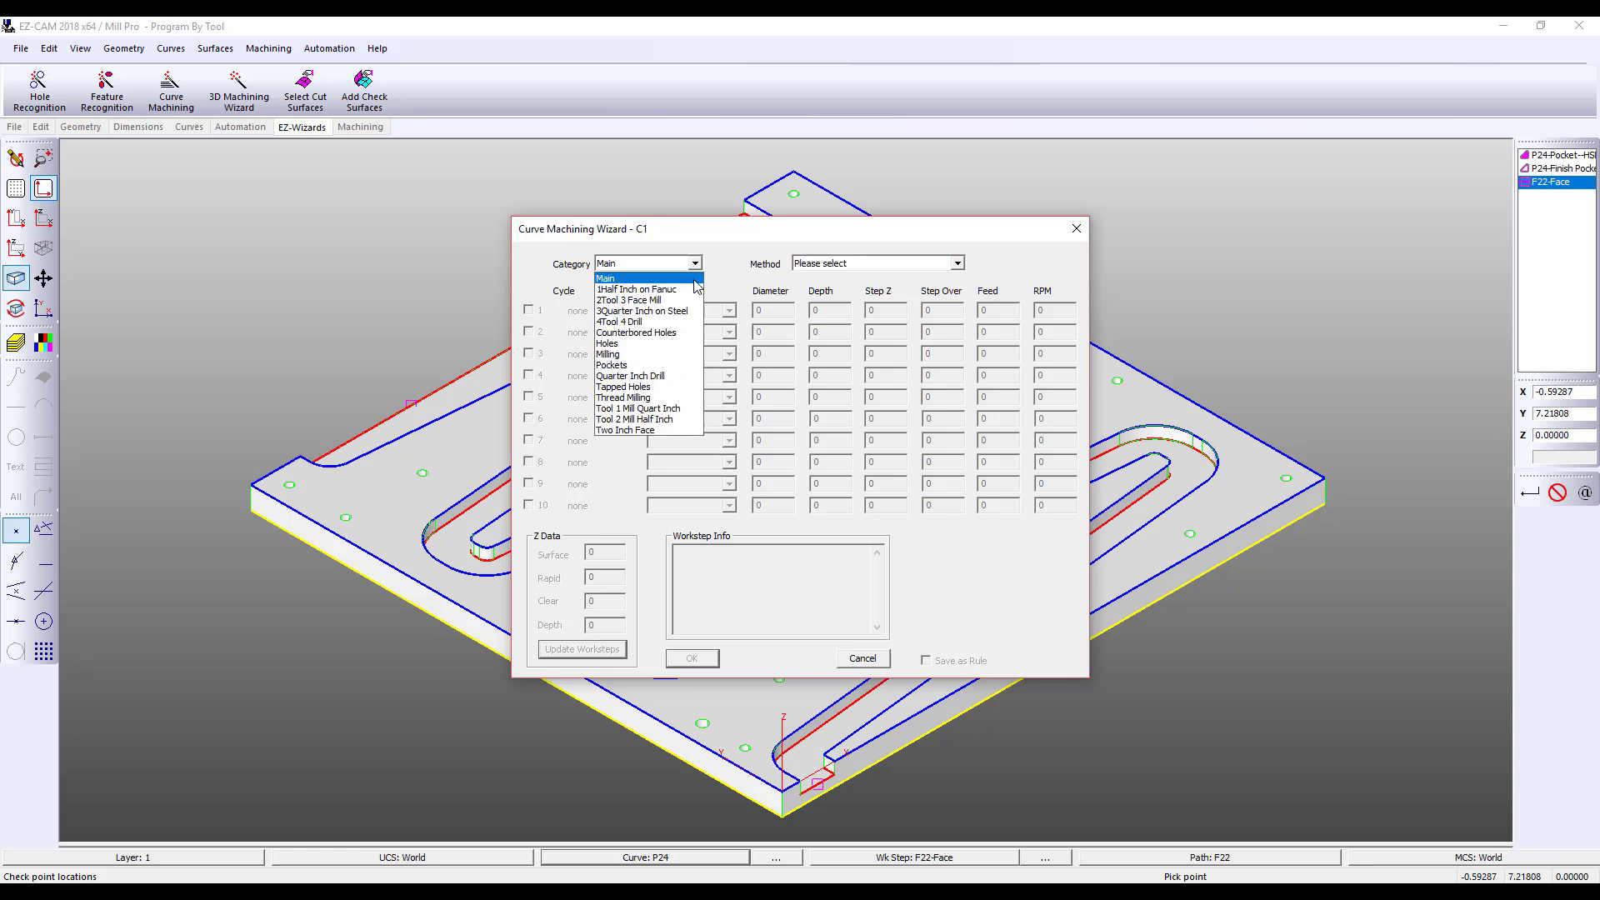
left_click(687, 310)
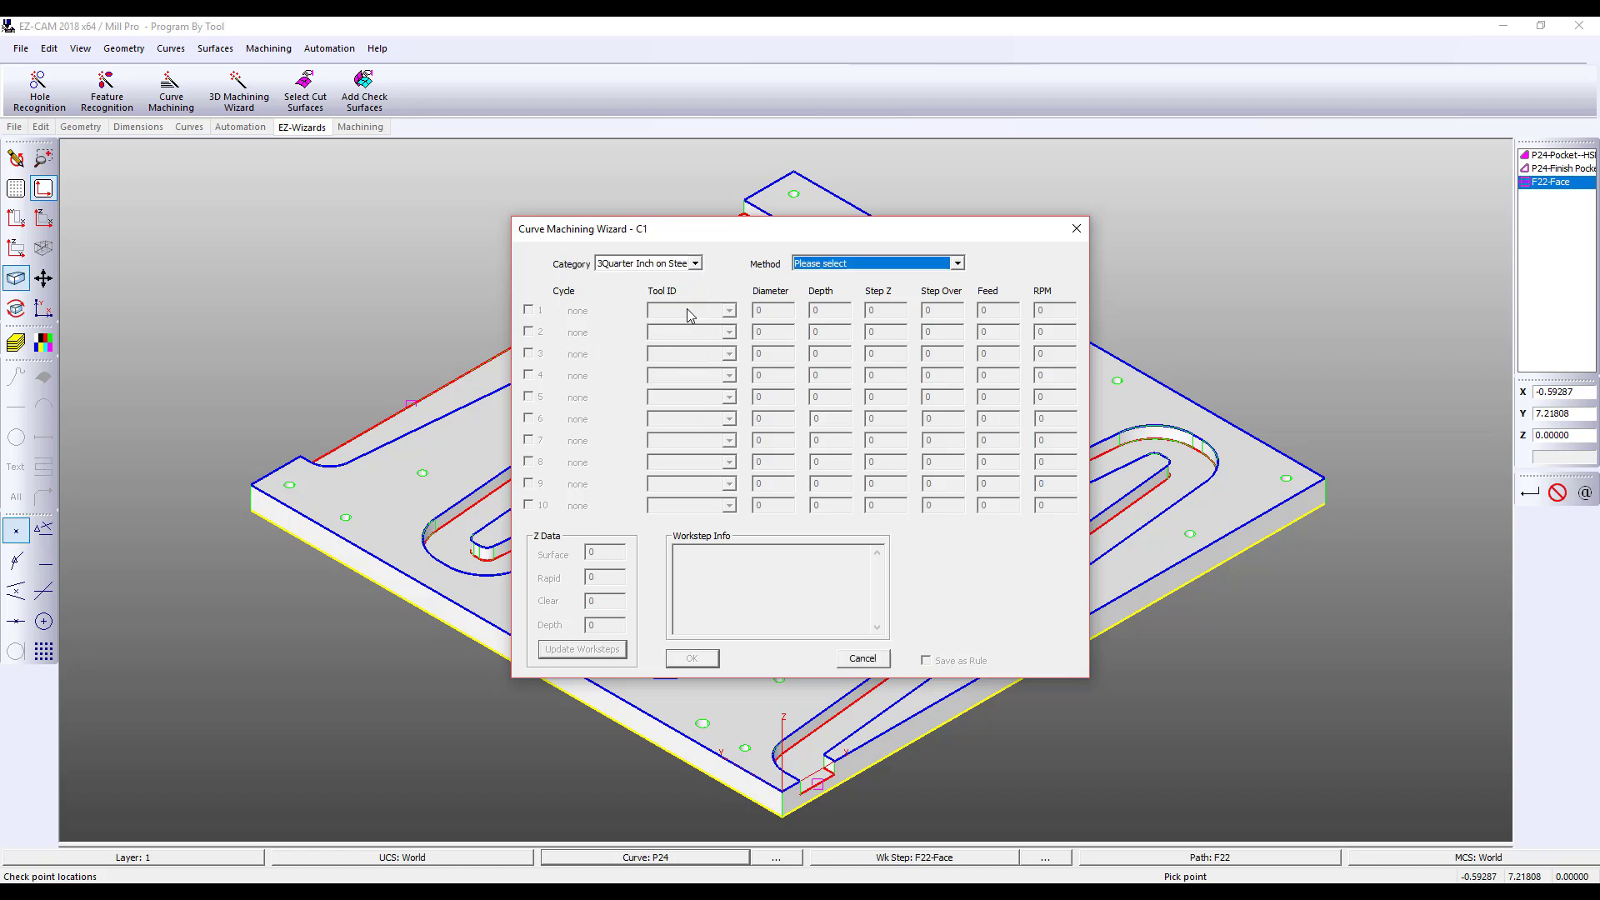
left_click(957, 263)
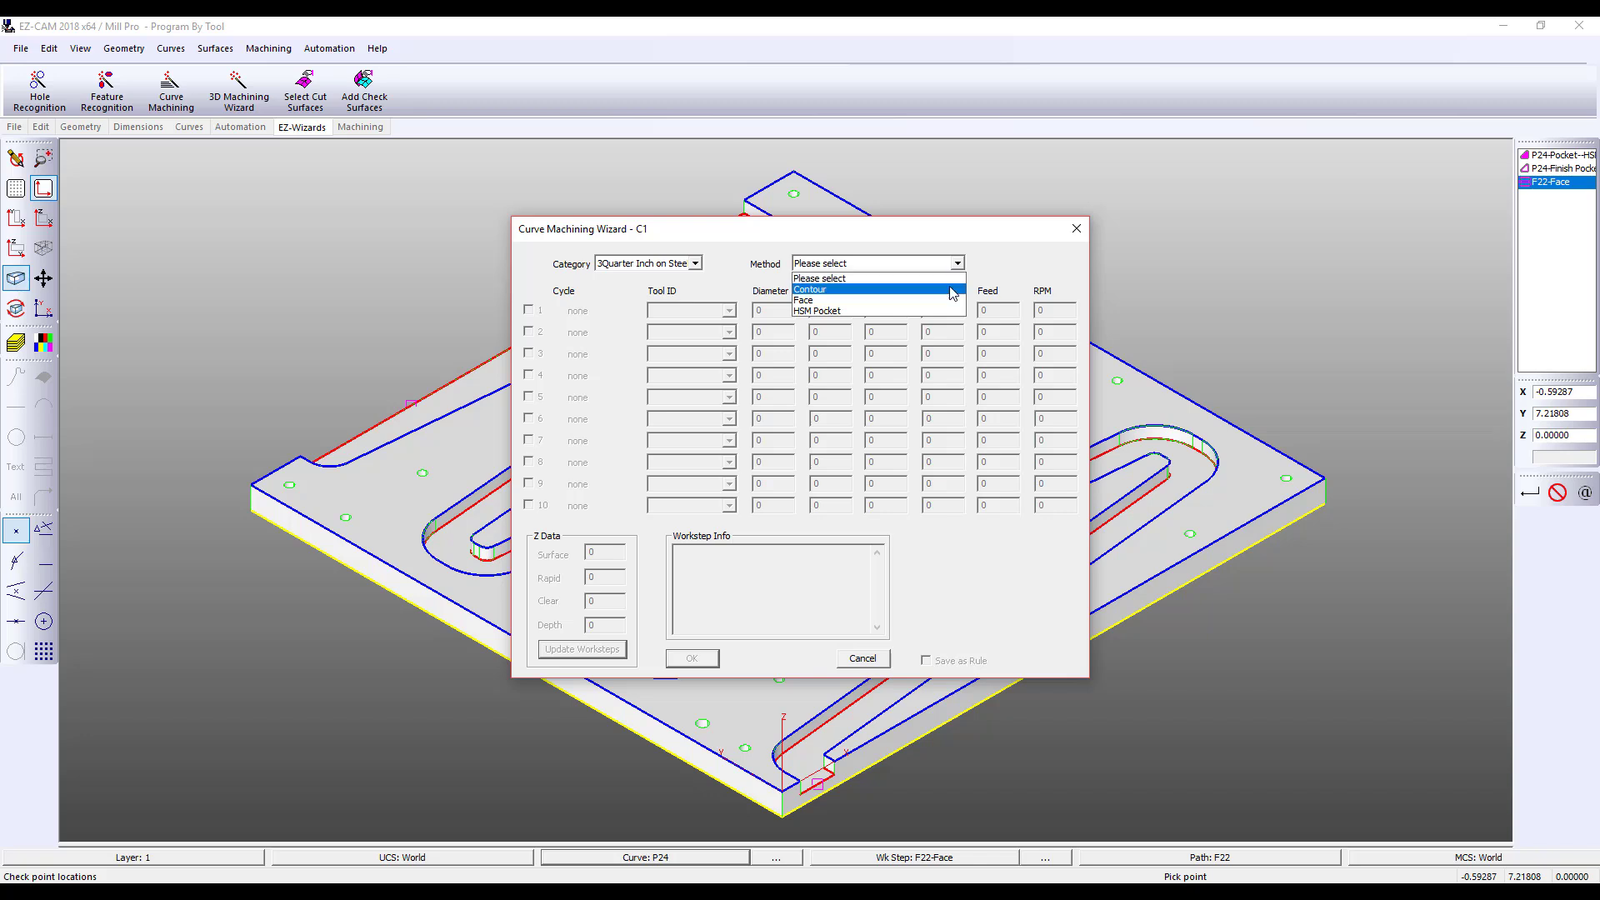
left_click(953, 289)
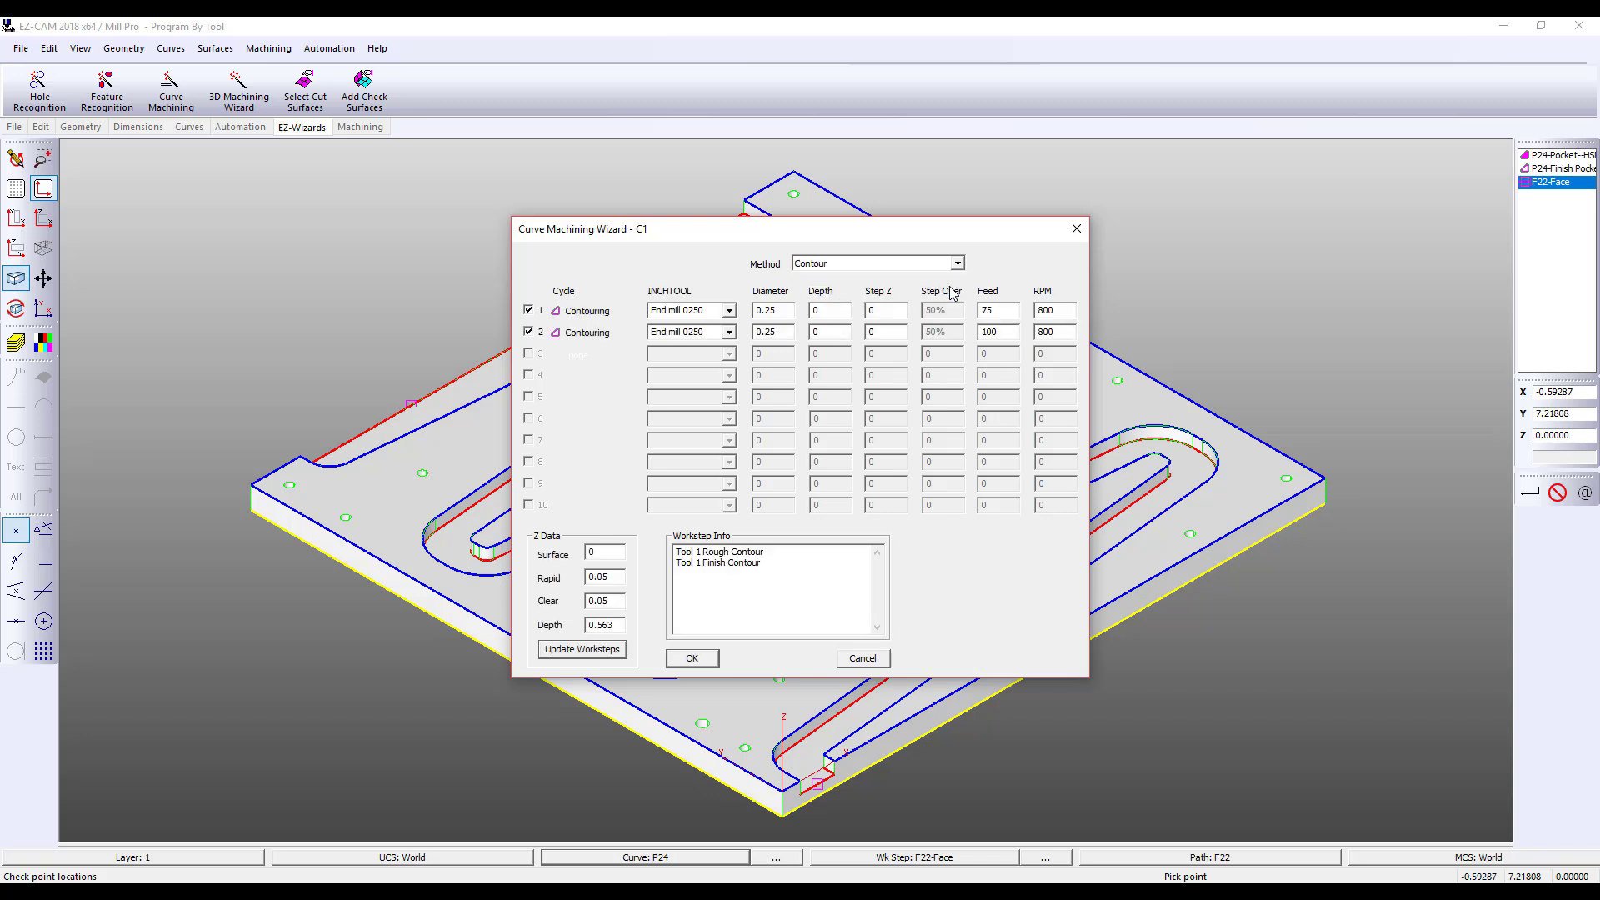
left_click(601, 650)
left_click(693, 659)
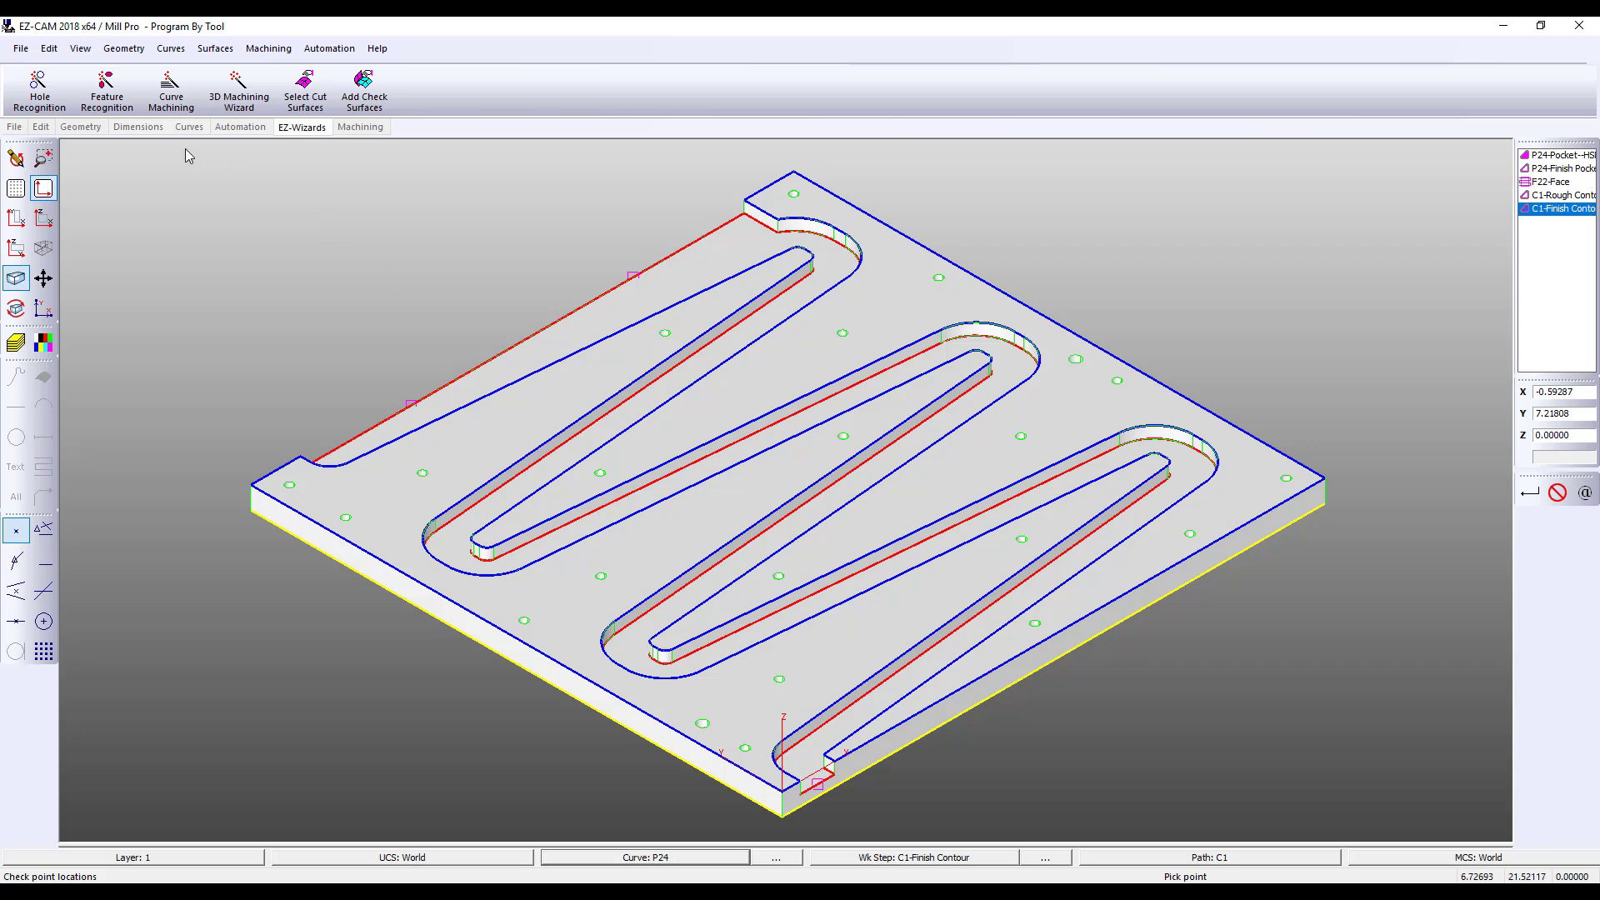
- Recognize holes without detecting all UCS systems and apply the 4Tool 4 Drill category's Drill method with only the first 1/4 drill cycle enabled
left_click(37, 103)
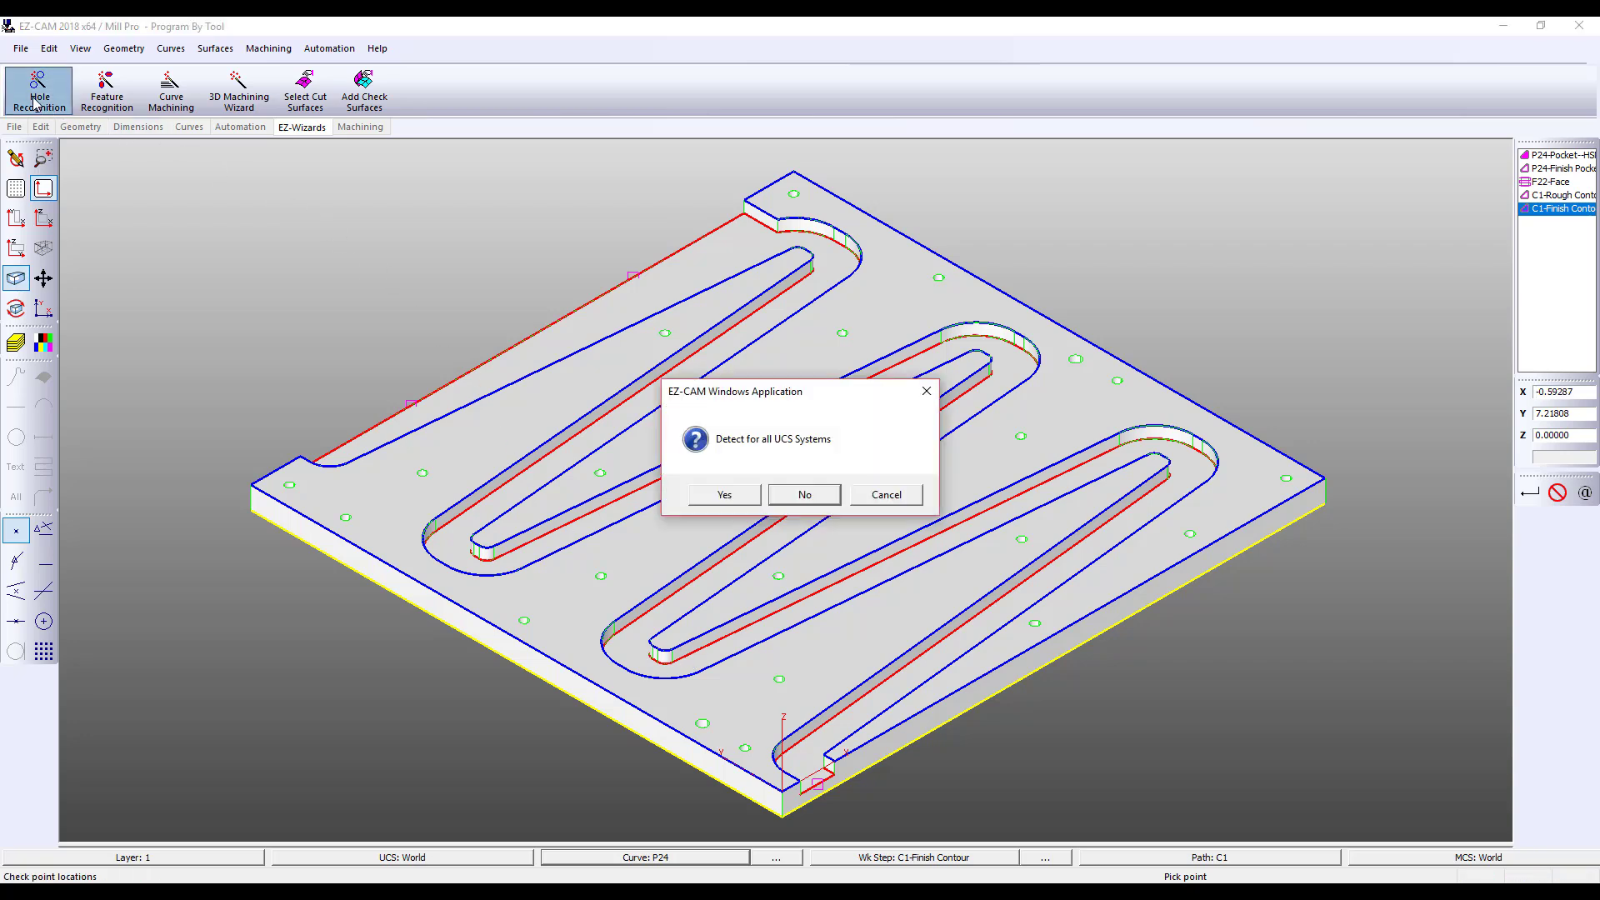
left_click(805, 494)
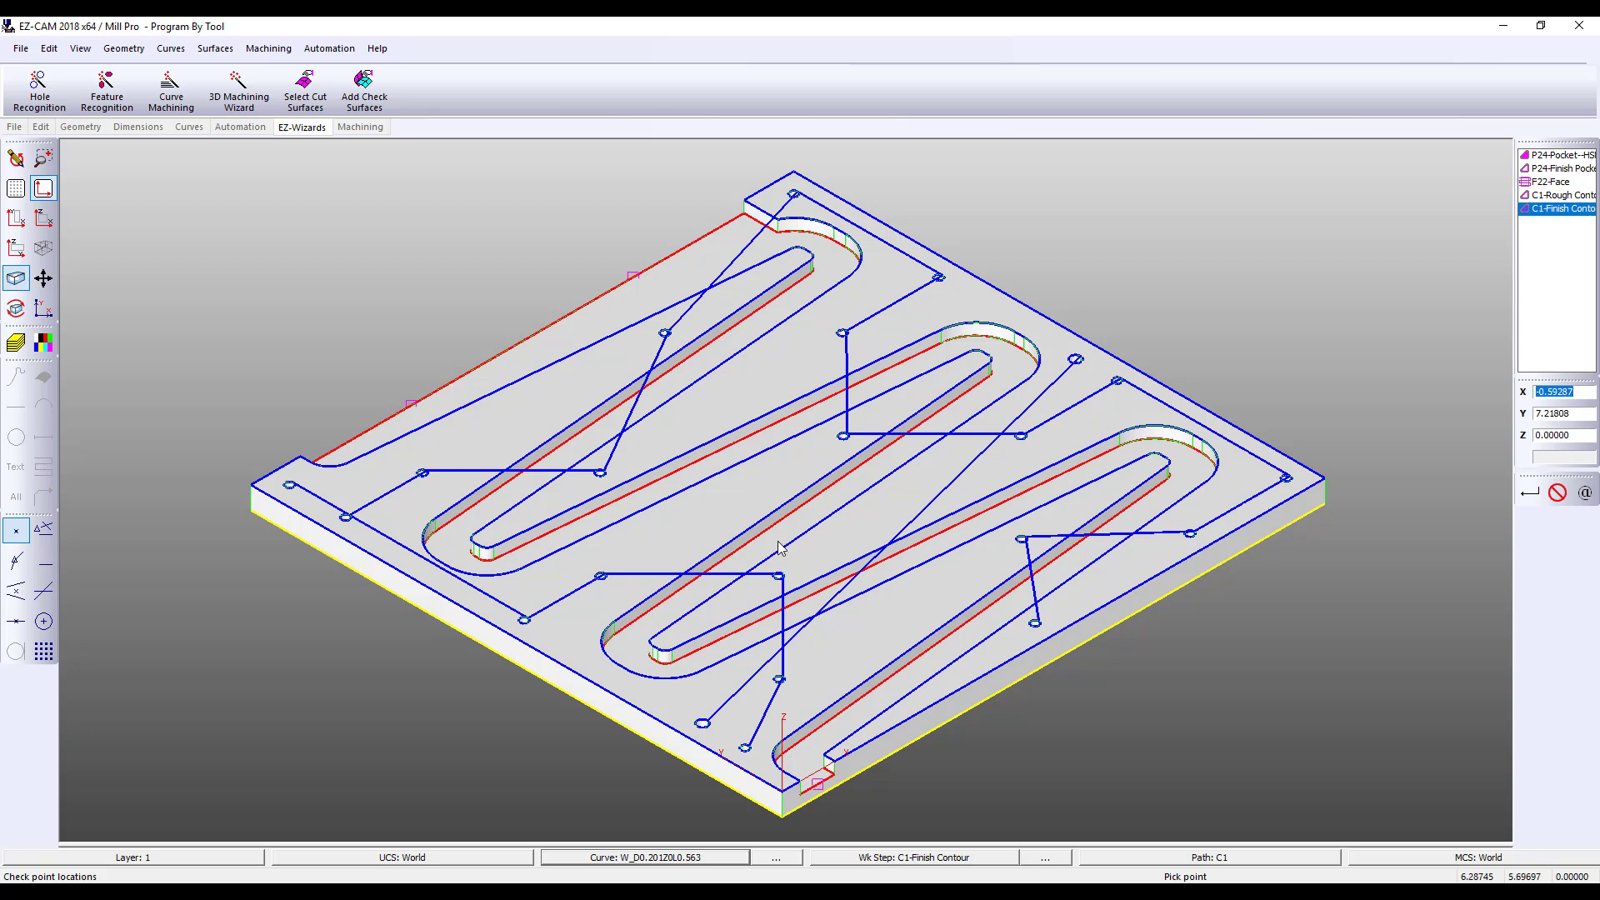
left_click(664, 577)
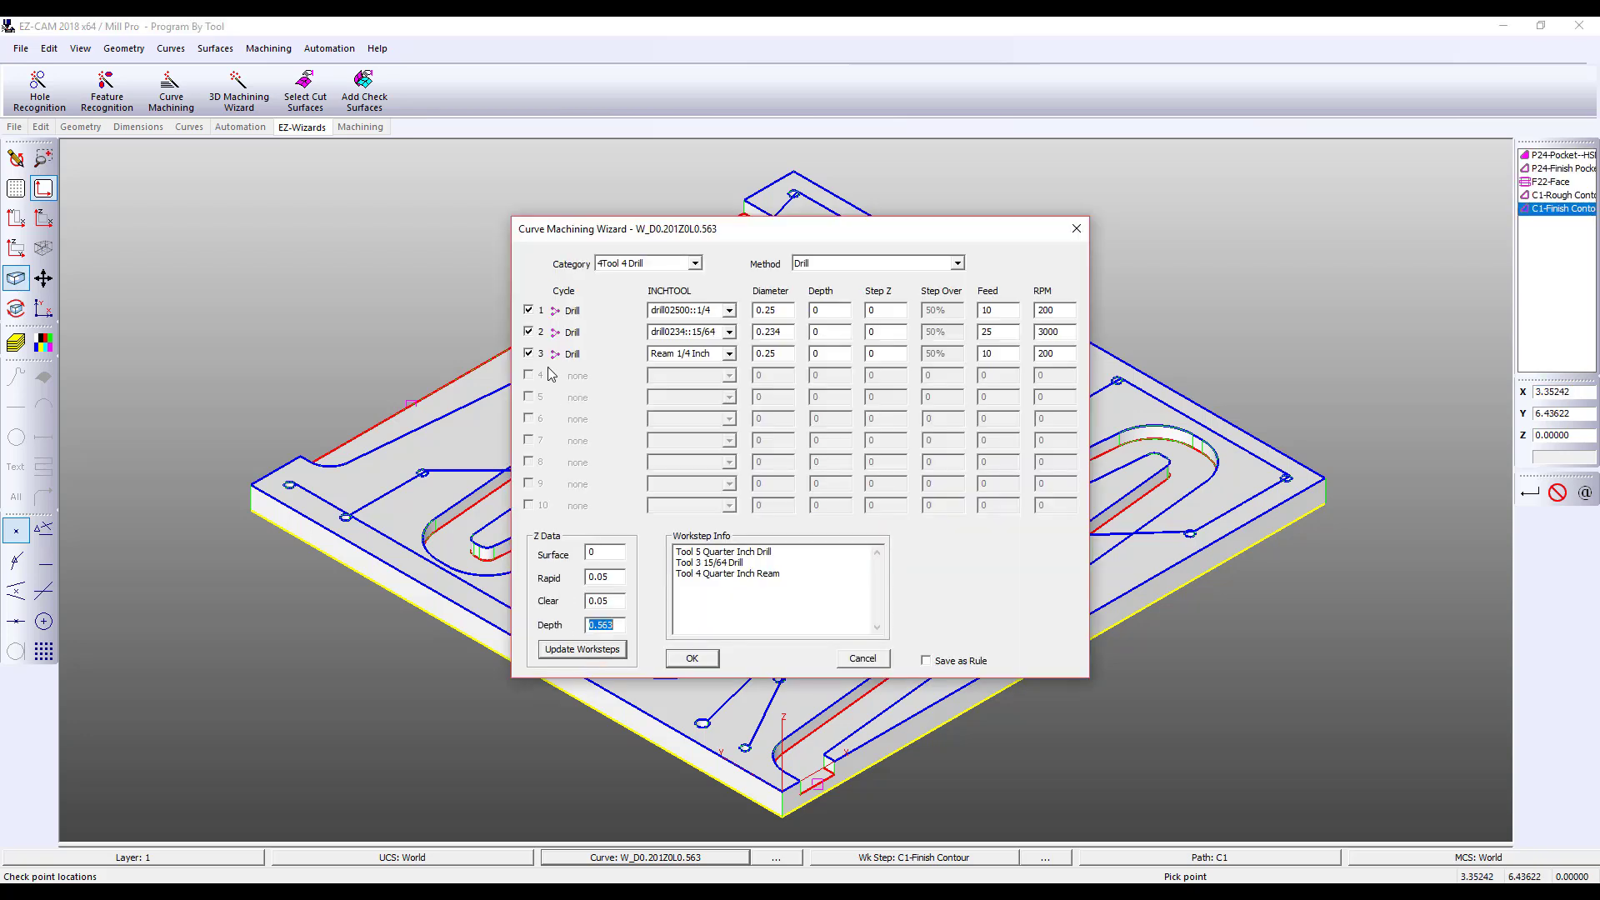
left_click(528, 332)
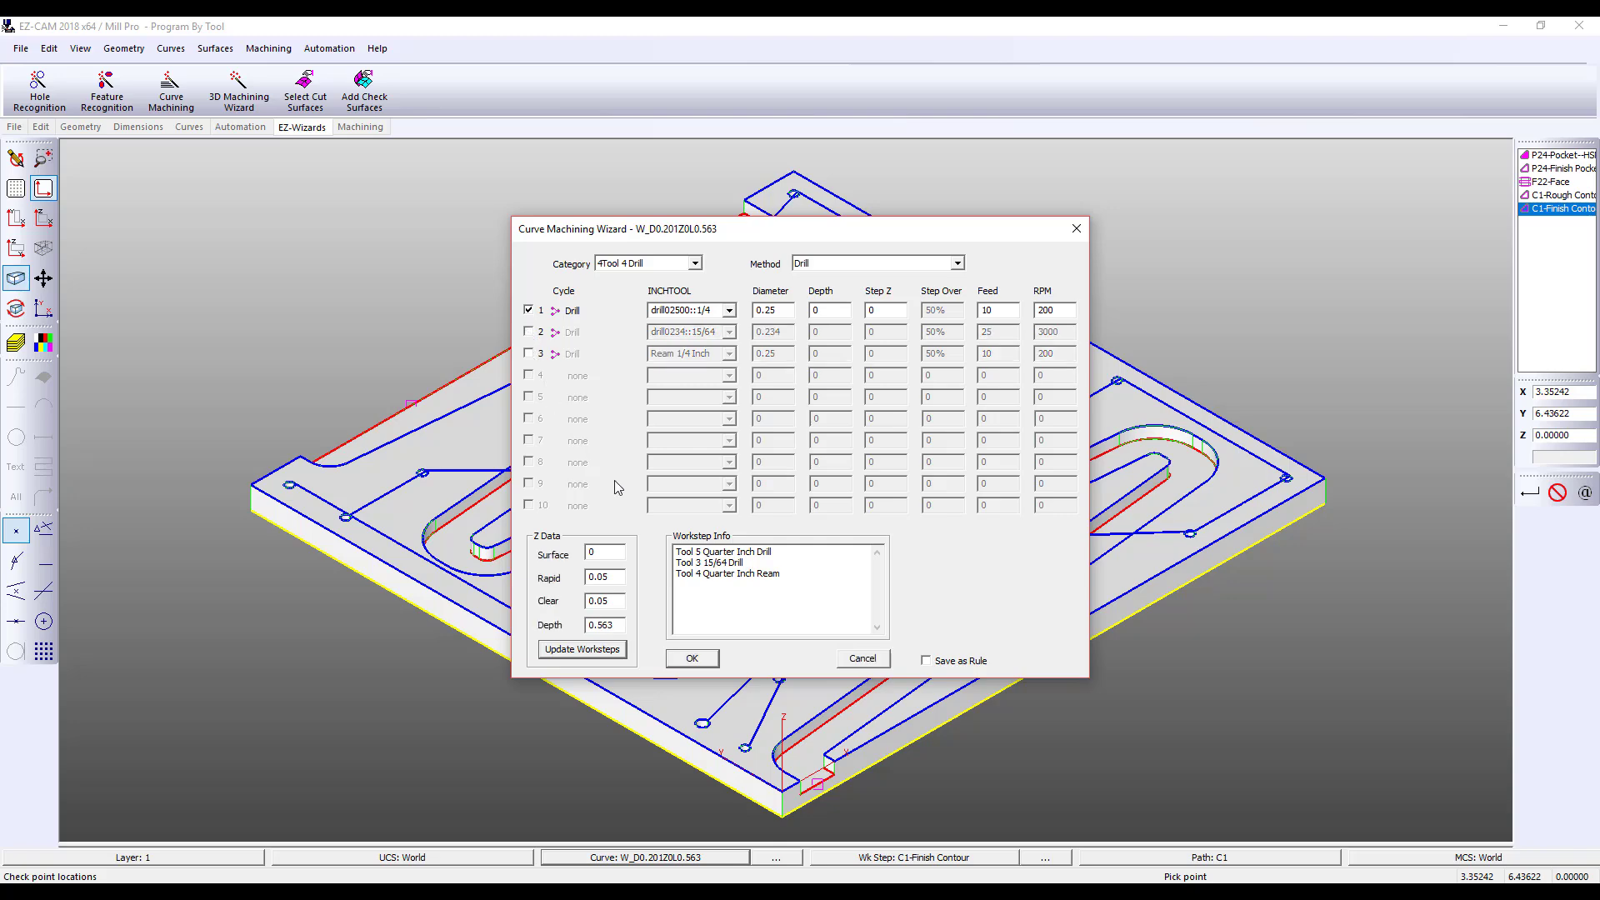
left_click(688, 660)
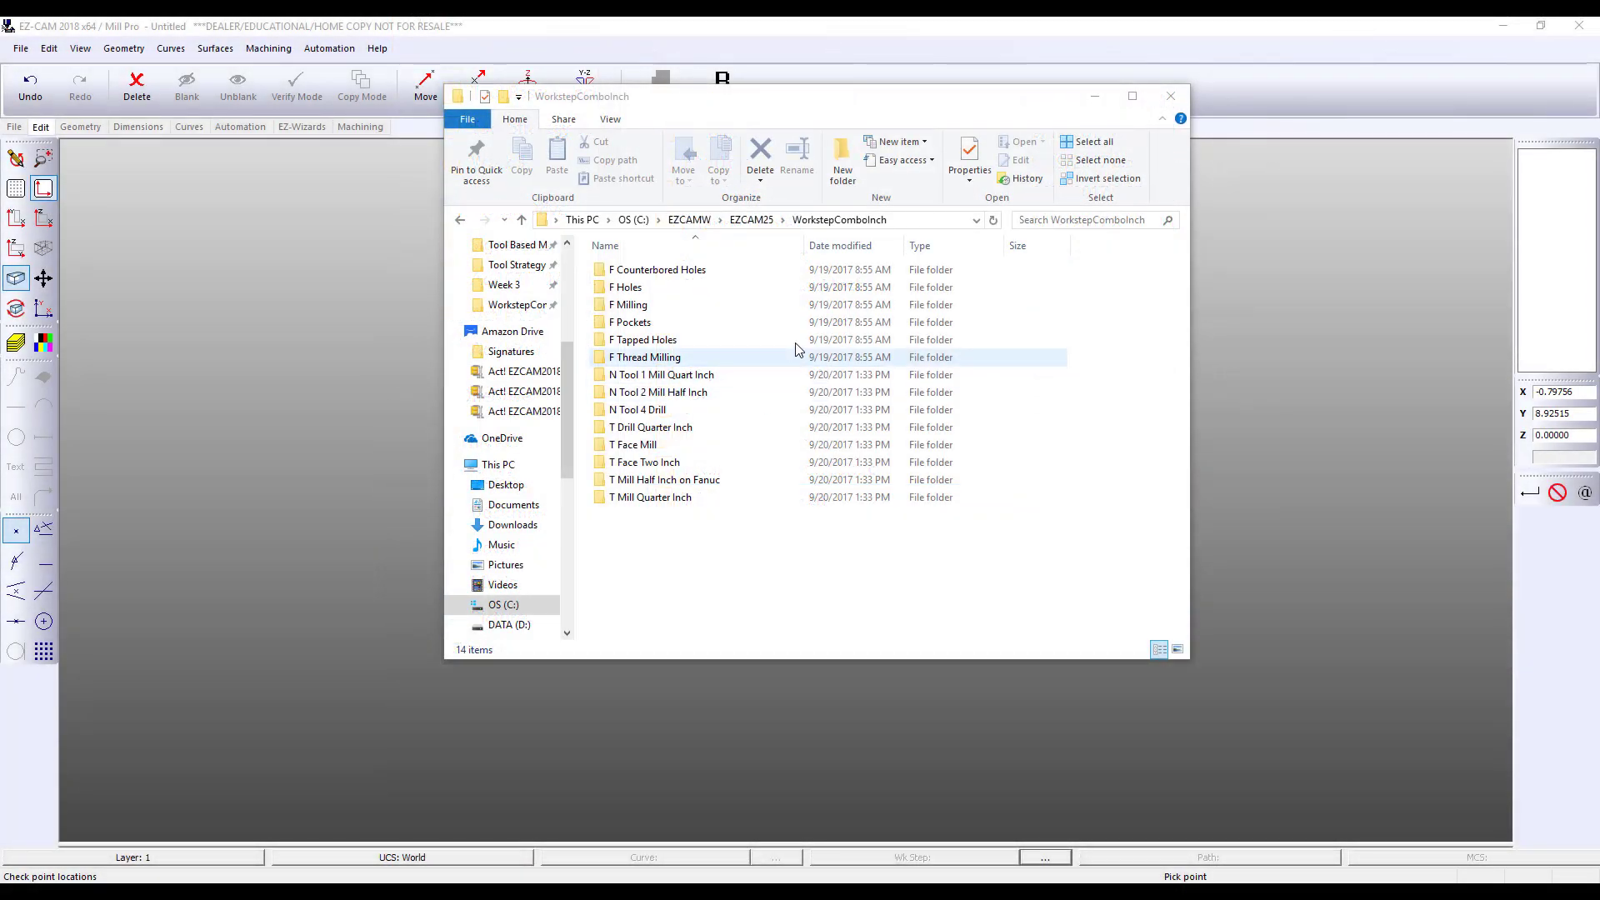
- Create a new folder in WorkstepComboInch, named with the person's first name followed by "half inch"
left_click(844, 155)
left_click(844, 155)
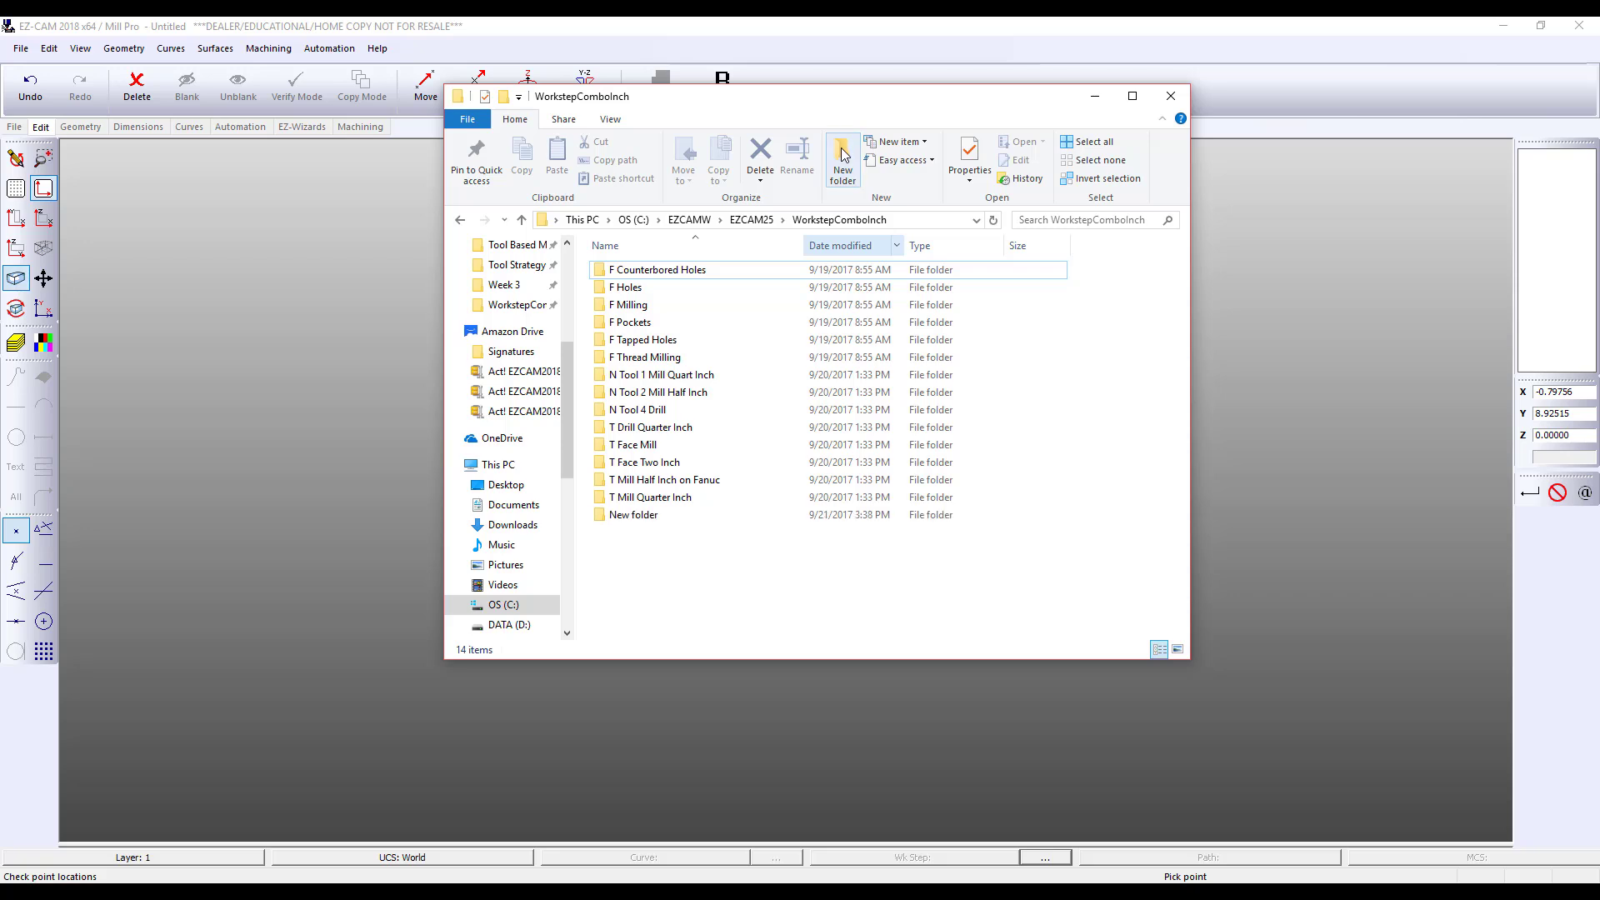
type("Chris")
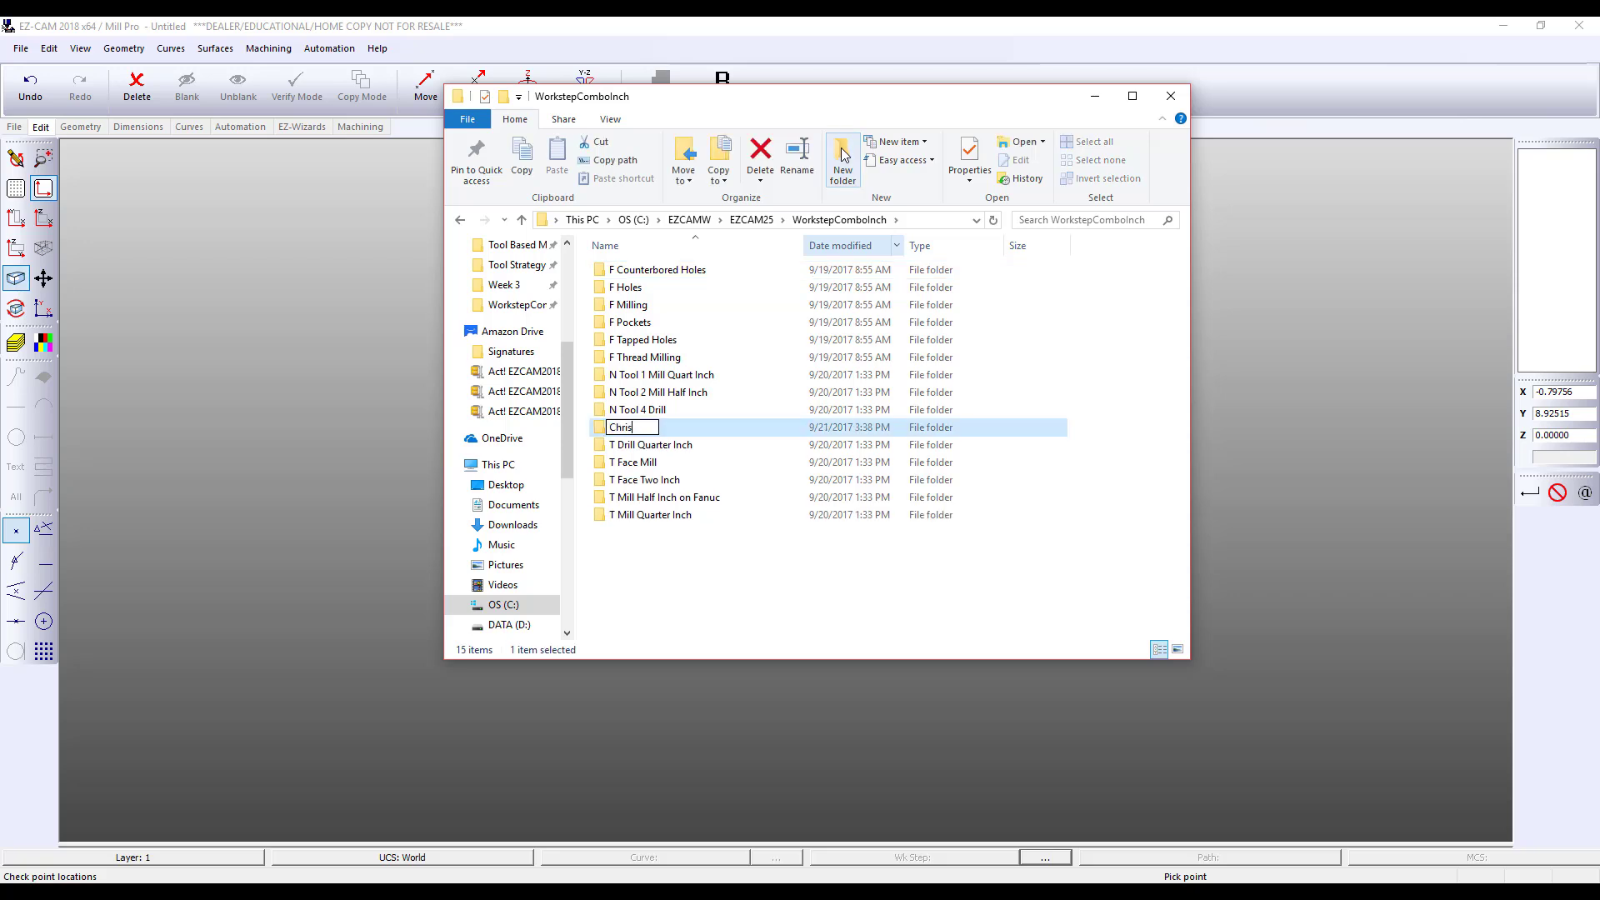
type(" half inch")
key("Return")
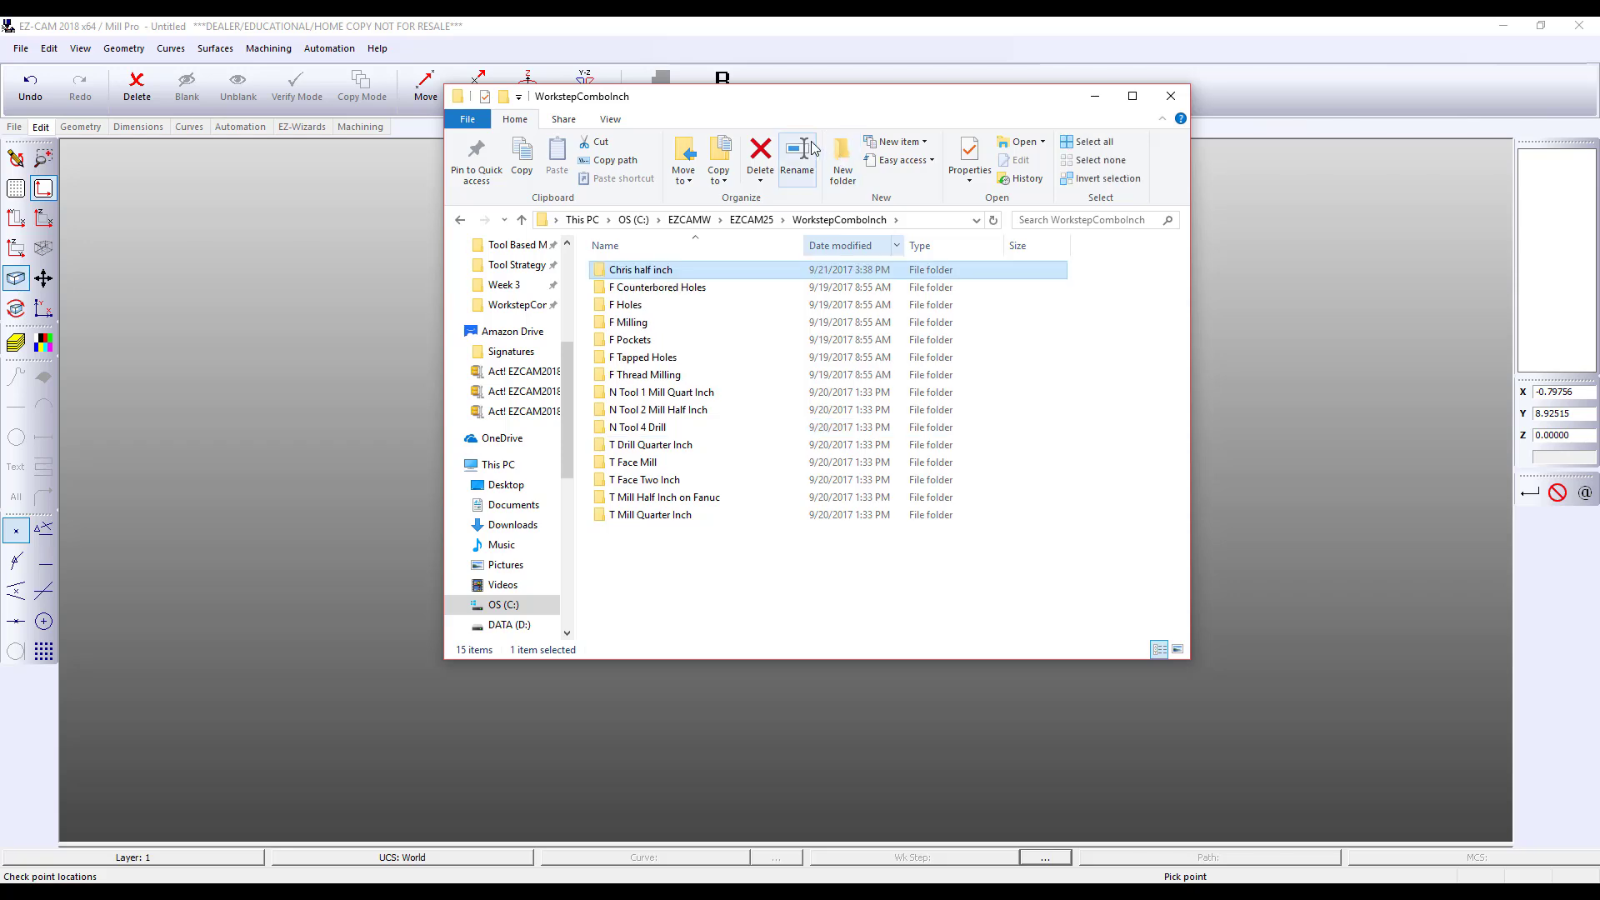
- Switch to EZ-CAM and create a Contour work step named "contour"
left_click(380, 327)
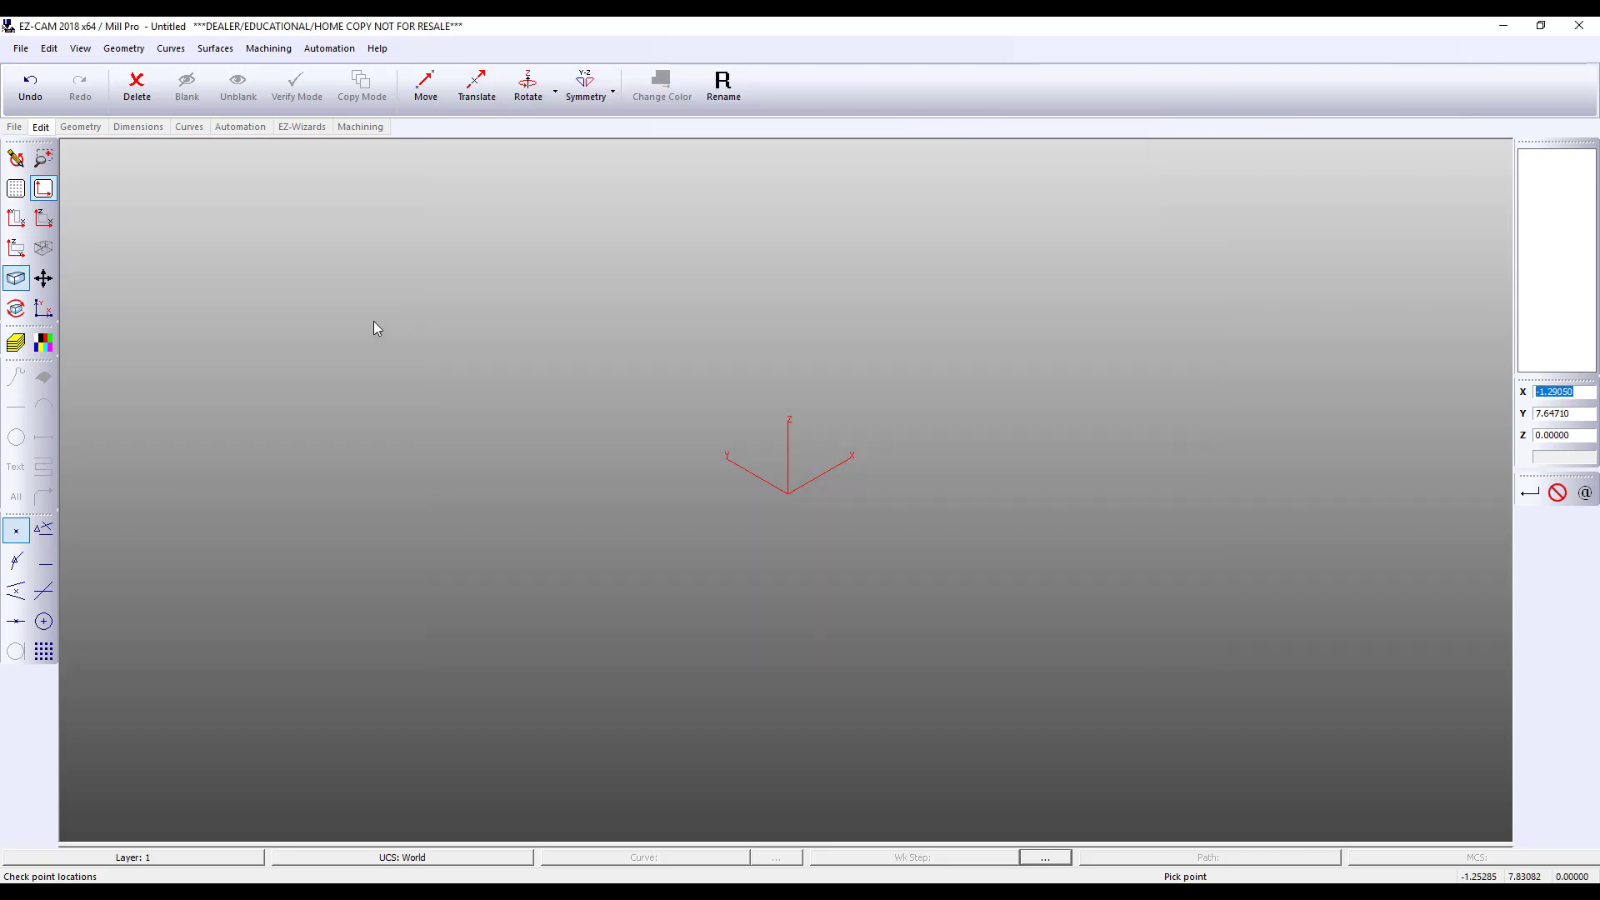
left_click(241, 130)
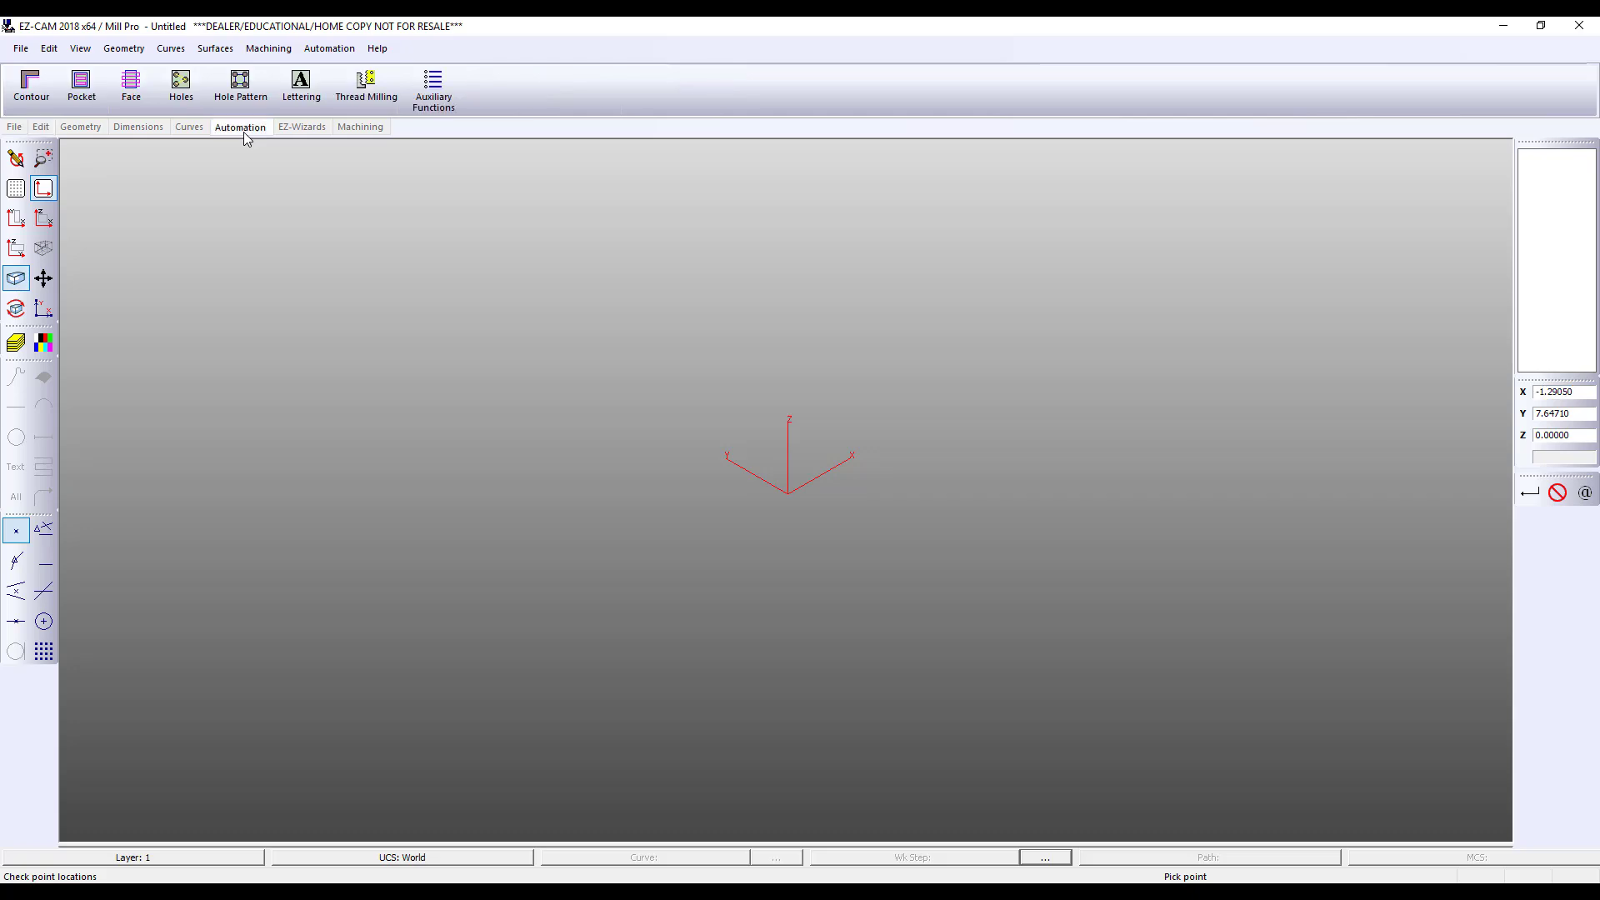
left_click(35, 86)
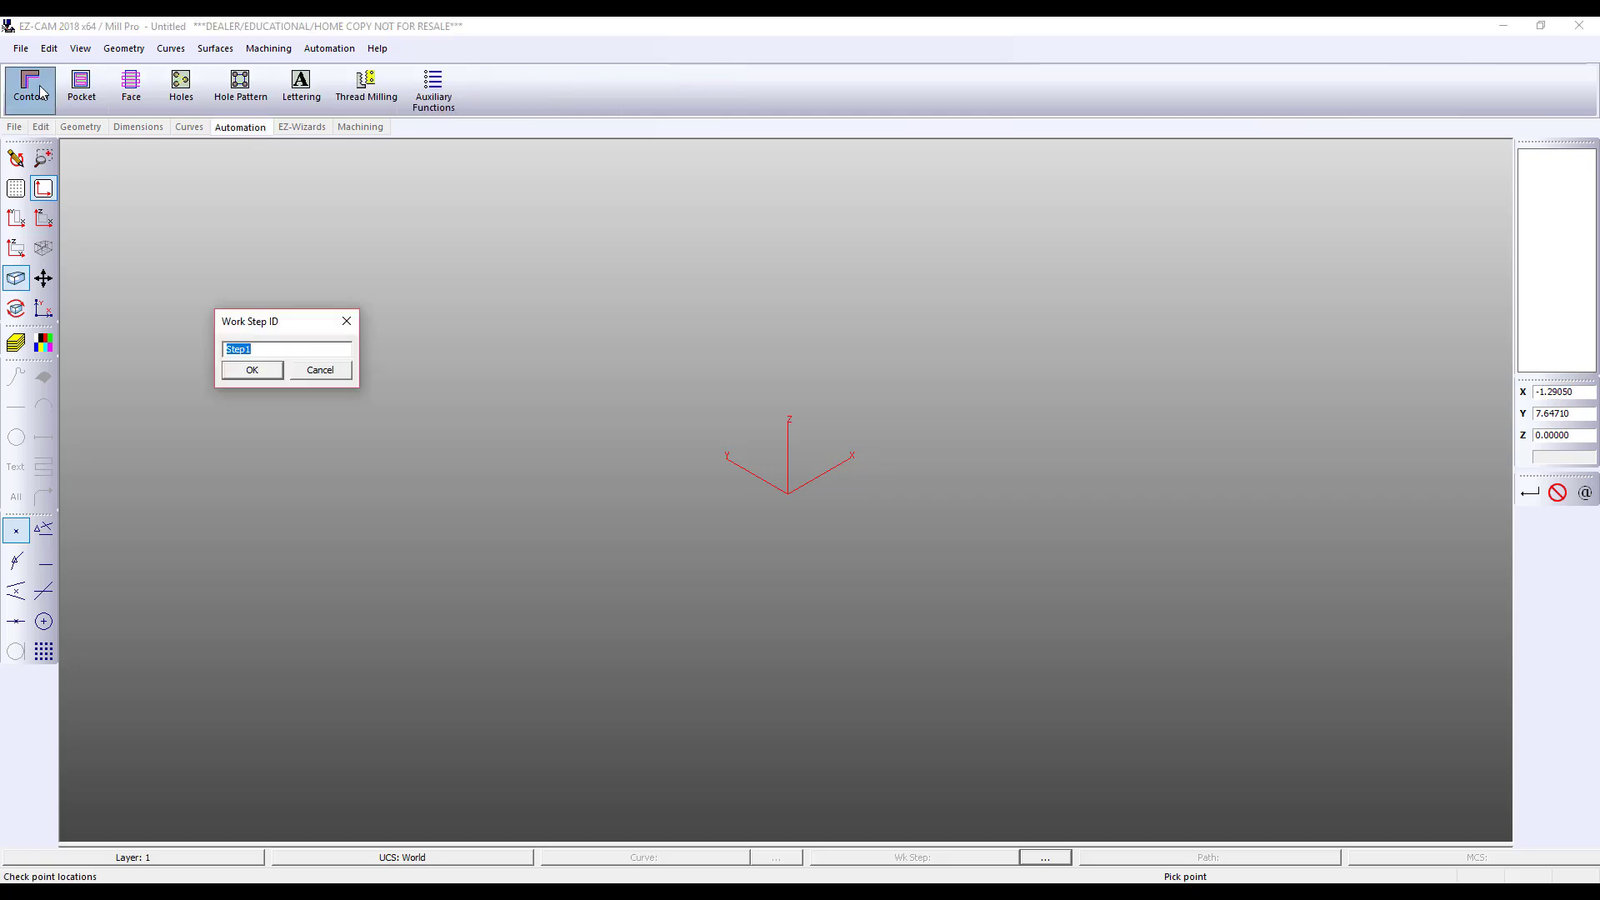
type("contour")
key("Return")
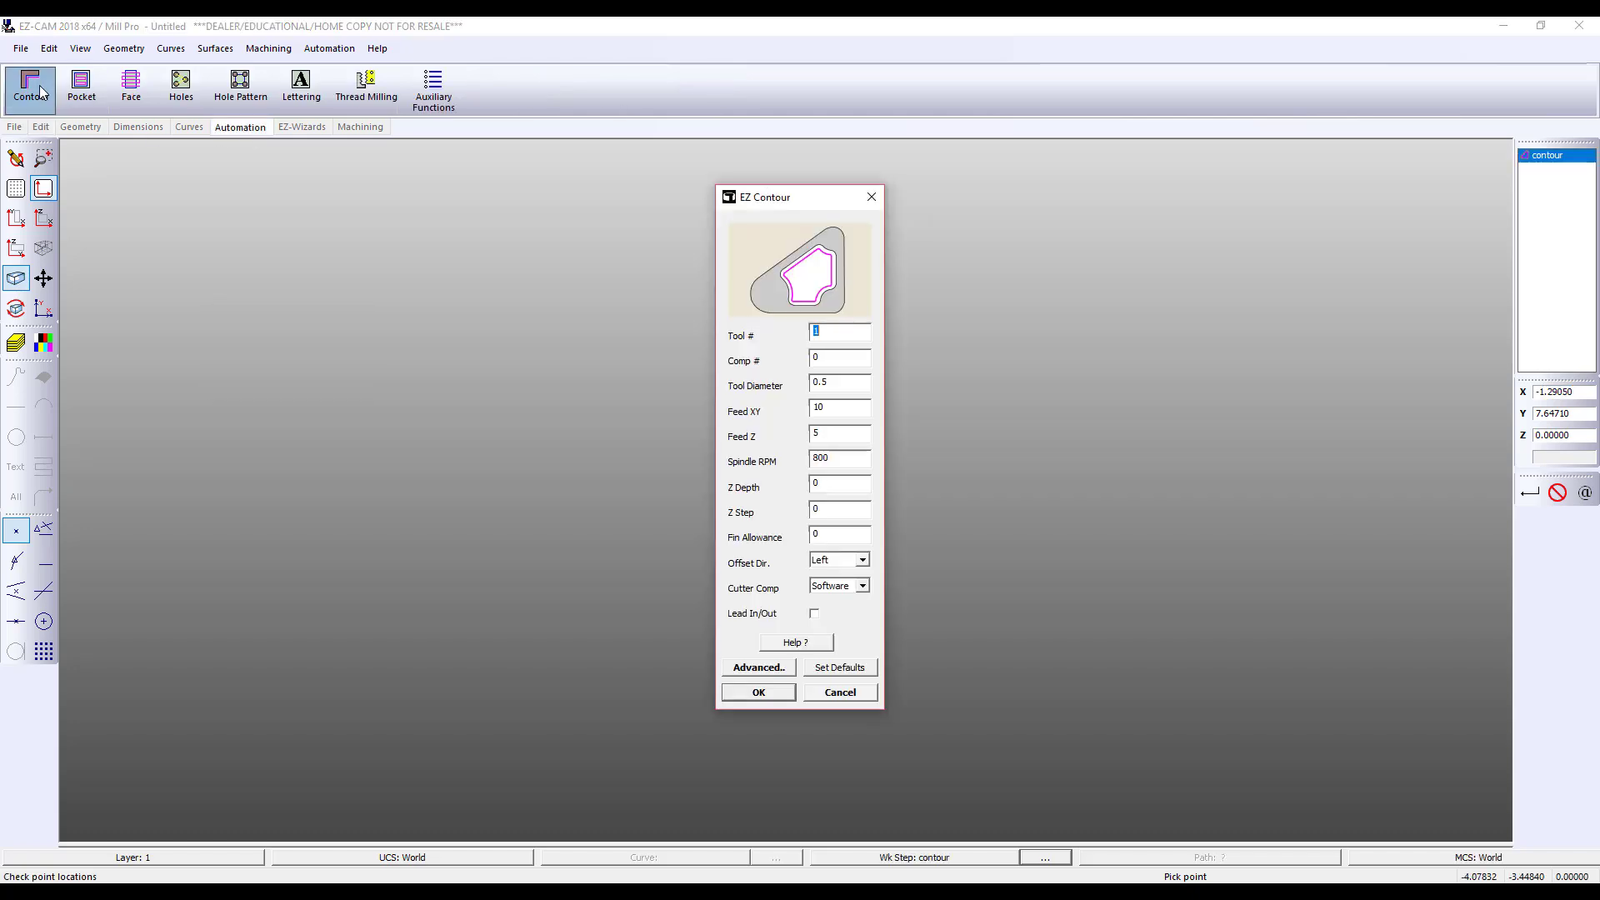
- Set the contour work step's tool number to 5 and material to Carbide in the advanced settings, and calculate its feeds and speeds
left_click(758, 671)
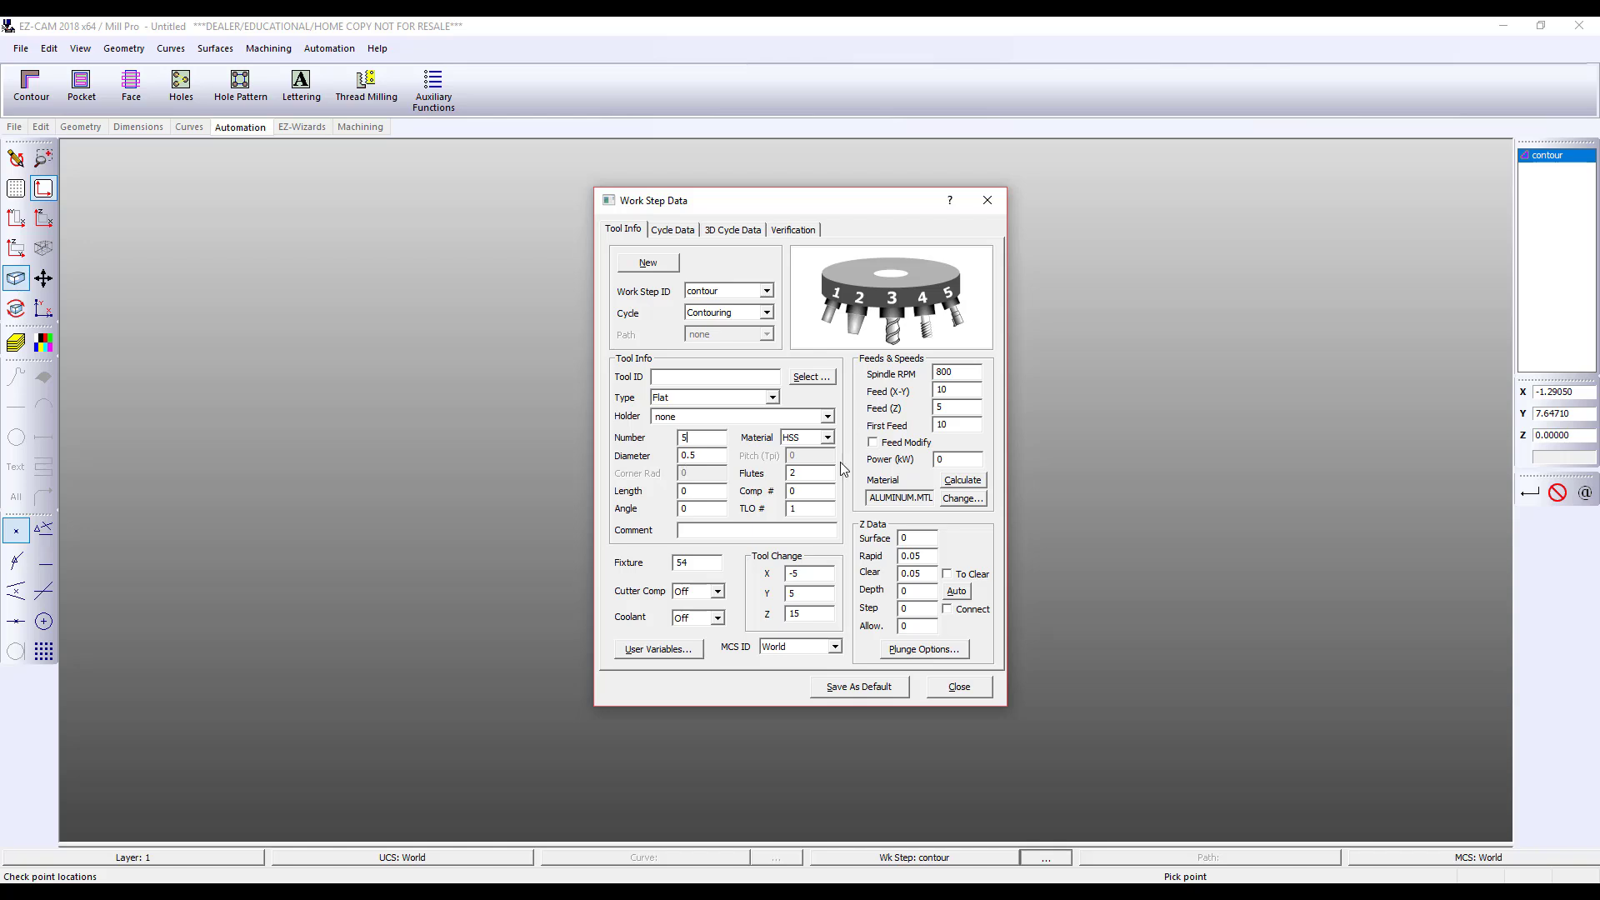
left_click(827, 437)
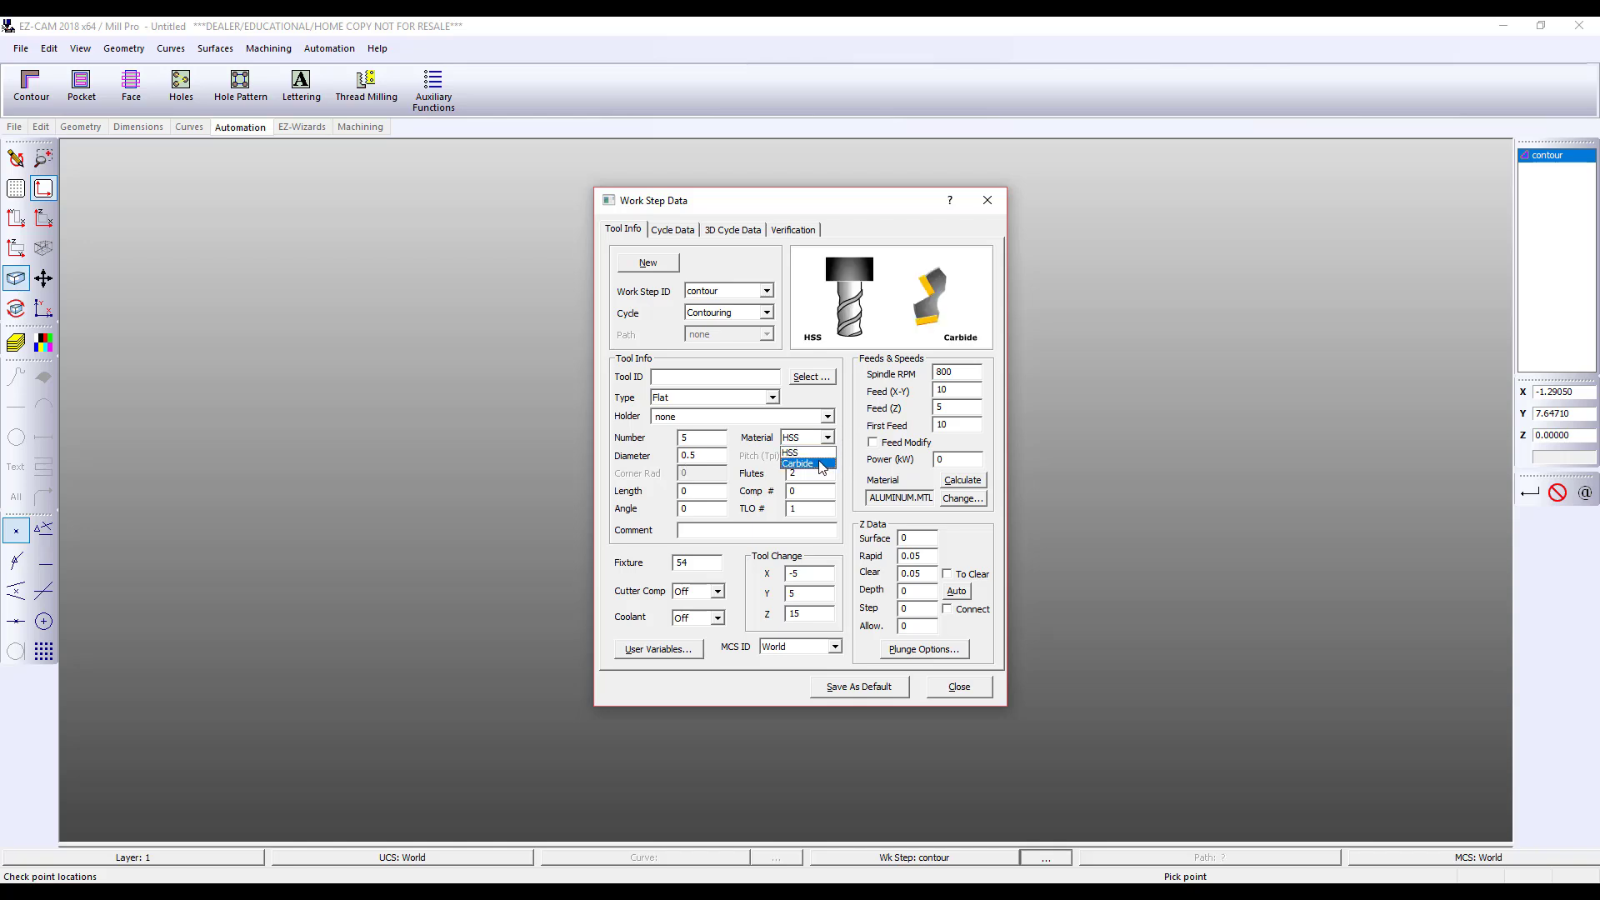
left_click(822, 463)
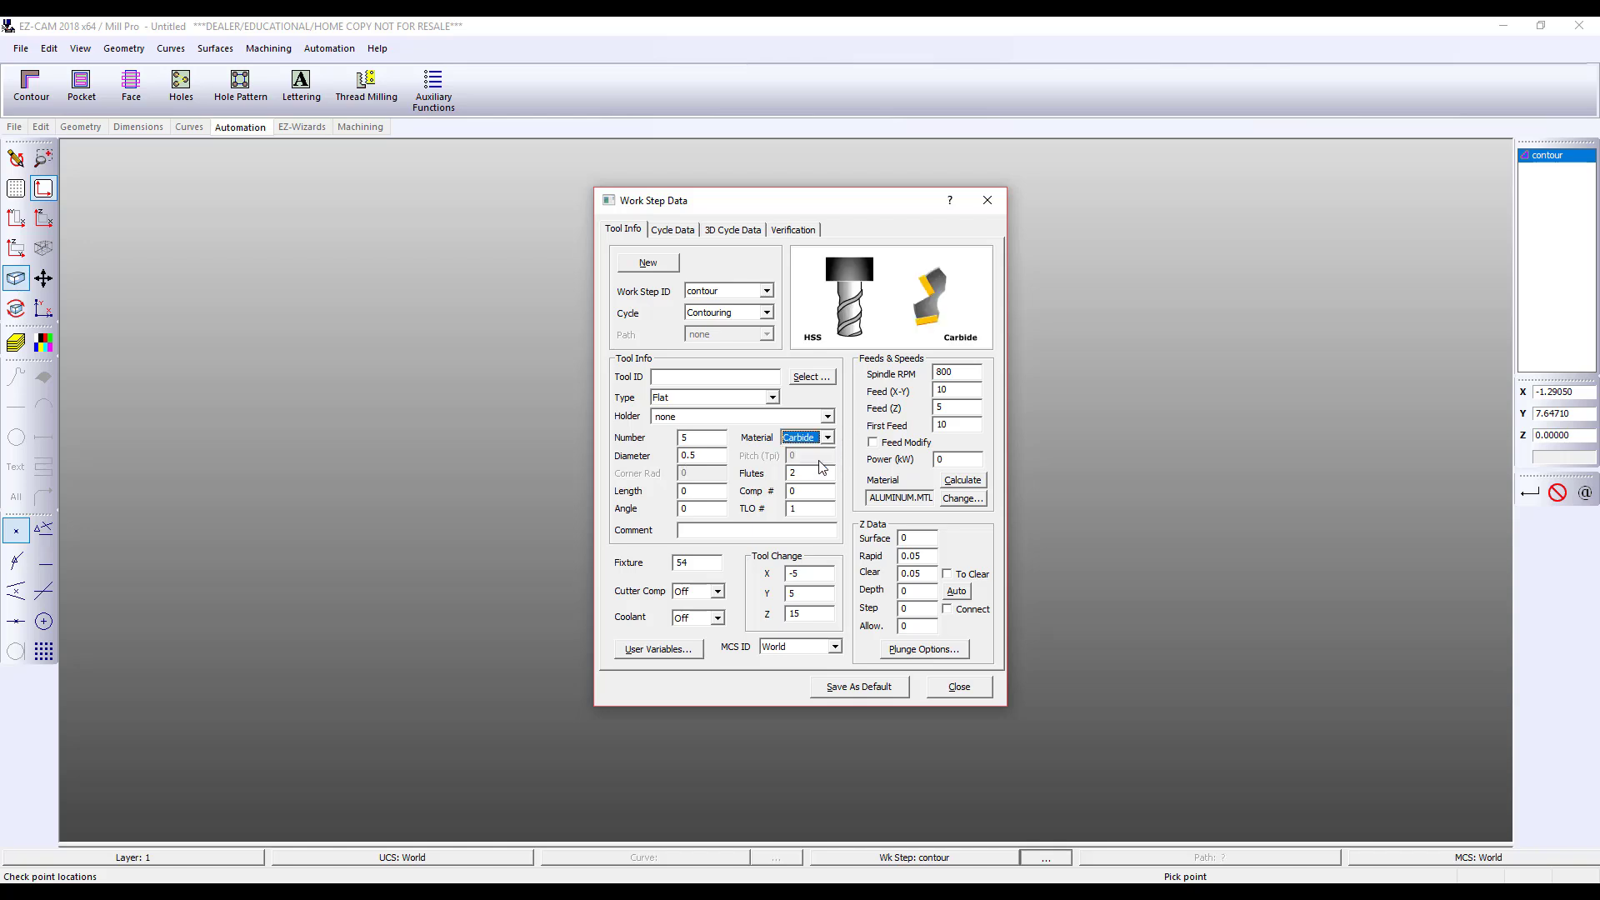
left_click(963, 481)
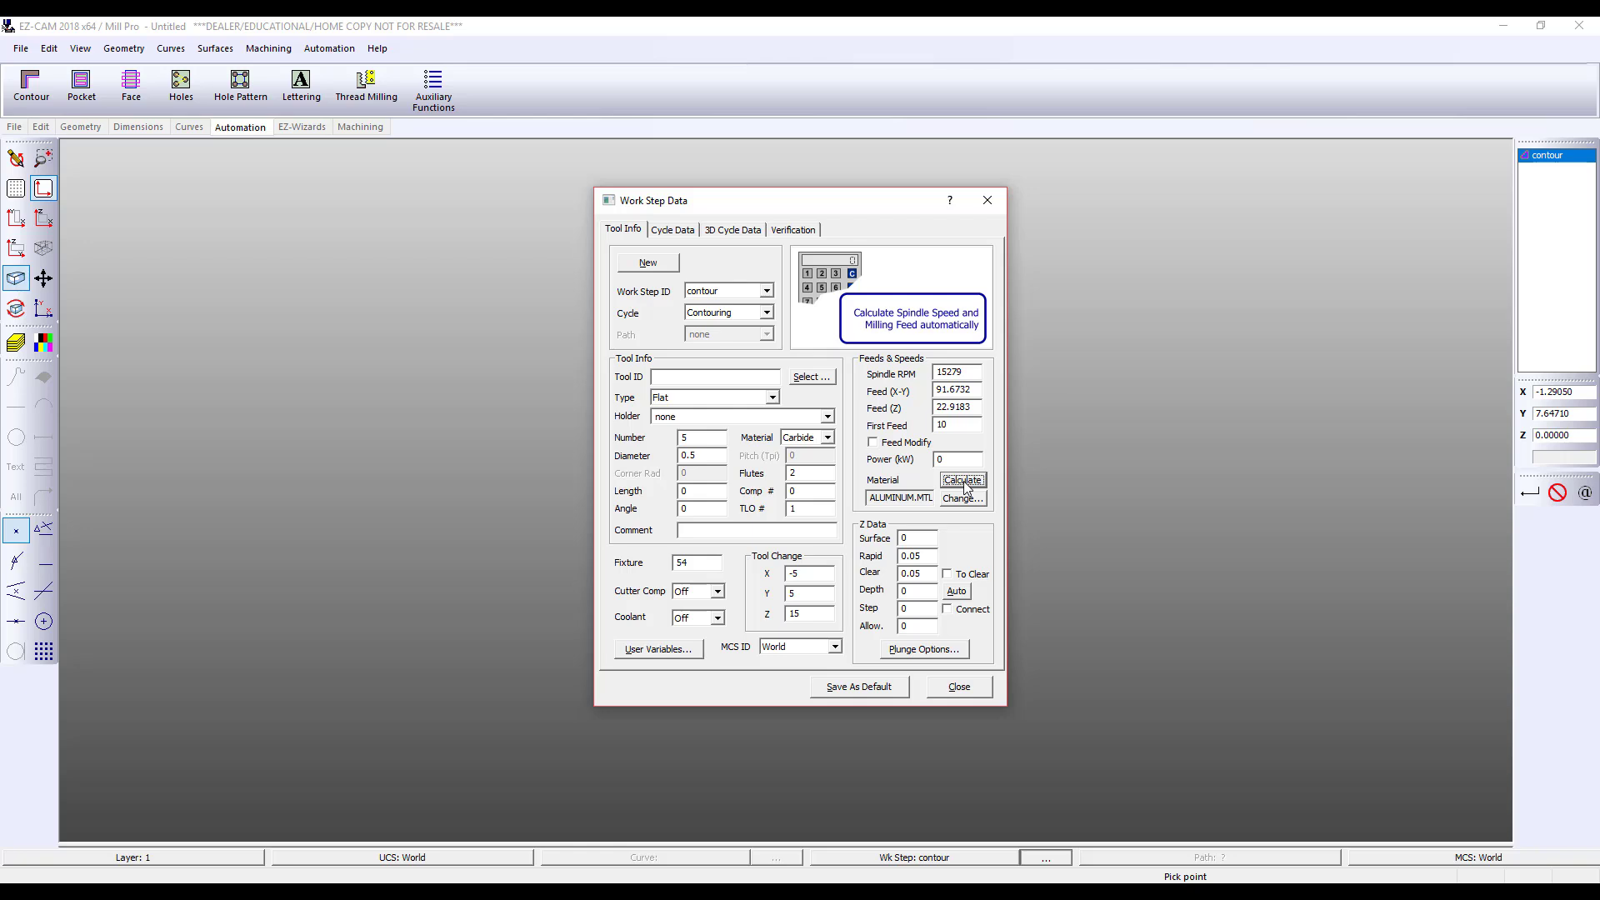
- Set the contour work step's total stock to 0.02, cut step to 0.01 and lead status to In/Out in its cycle data
left_click(679, 231)
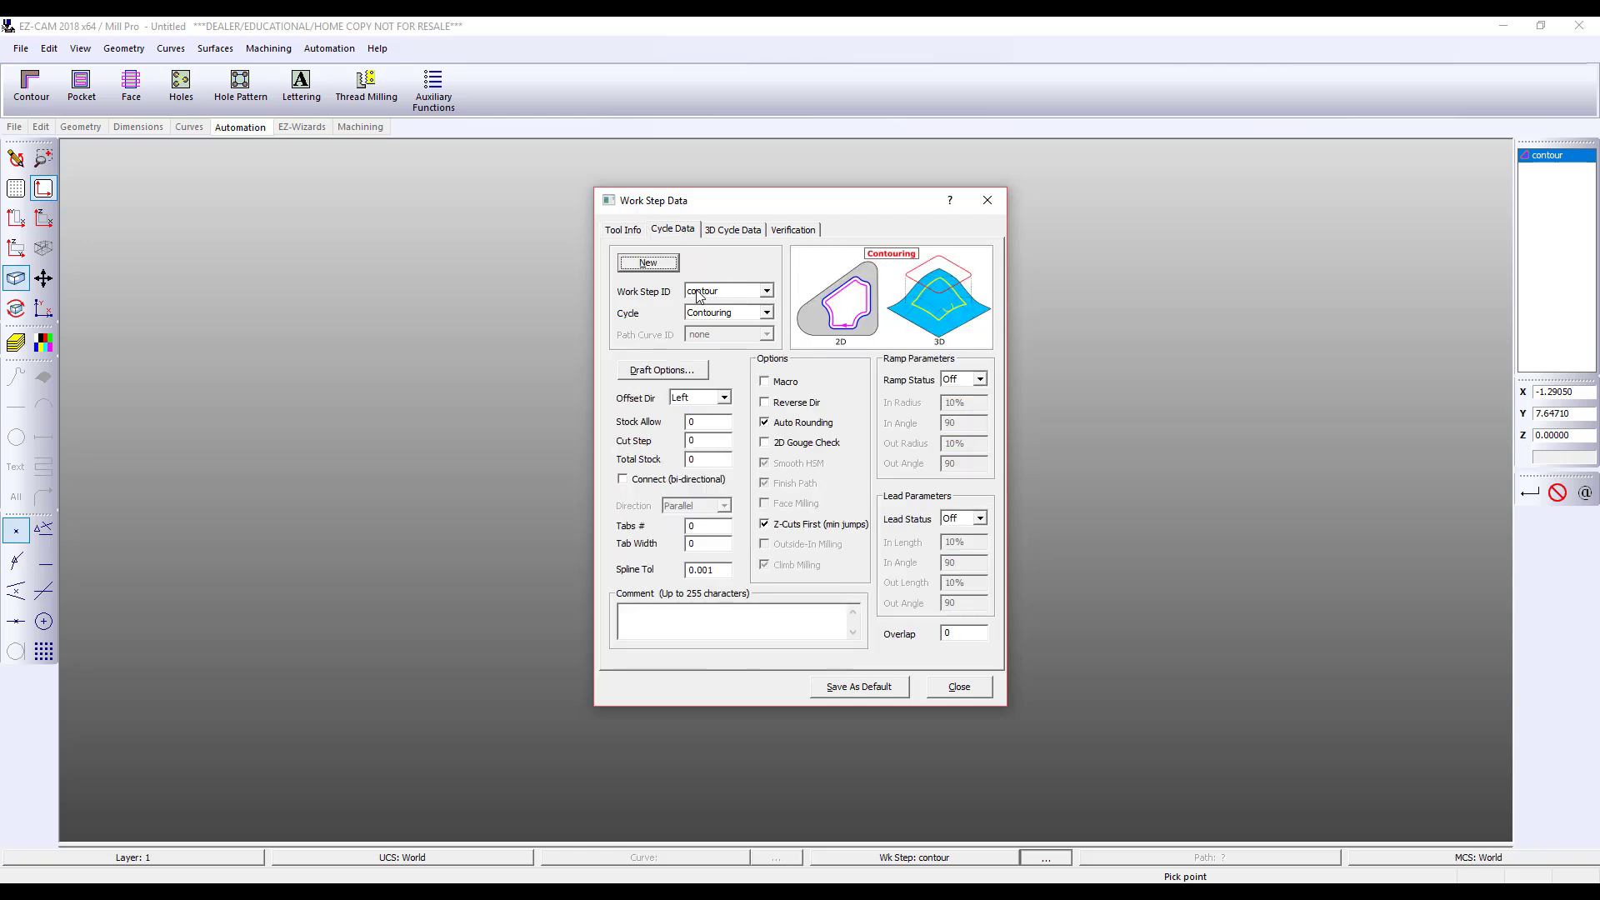
left_click(707, 459)
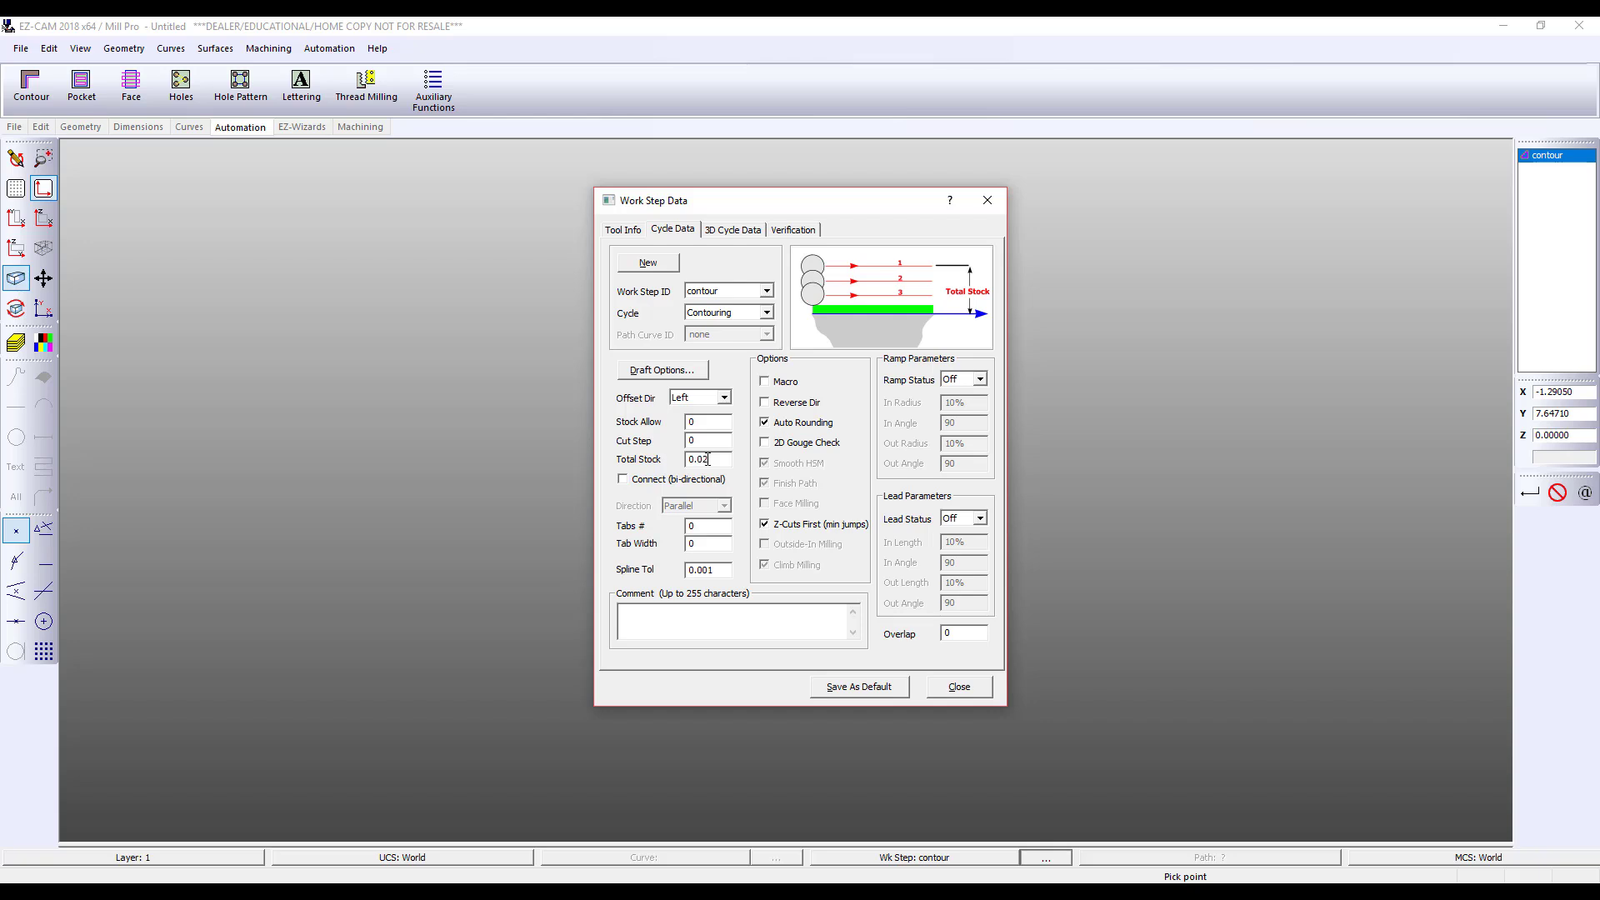
left_click(710, 442)
left_click(980, 518)
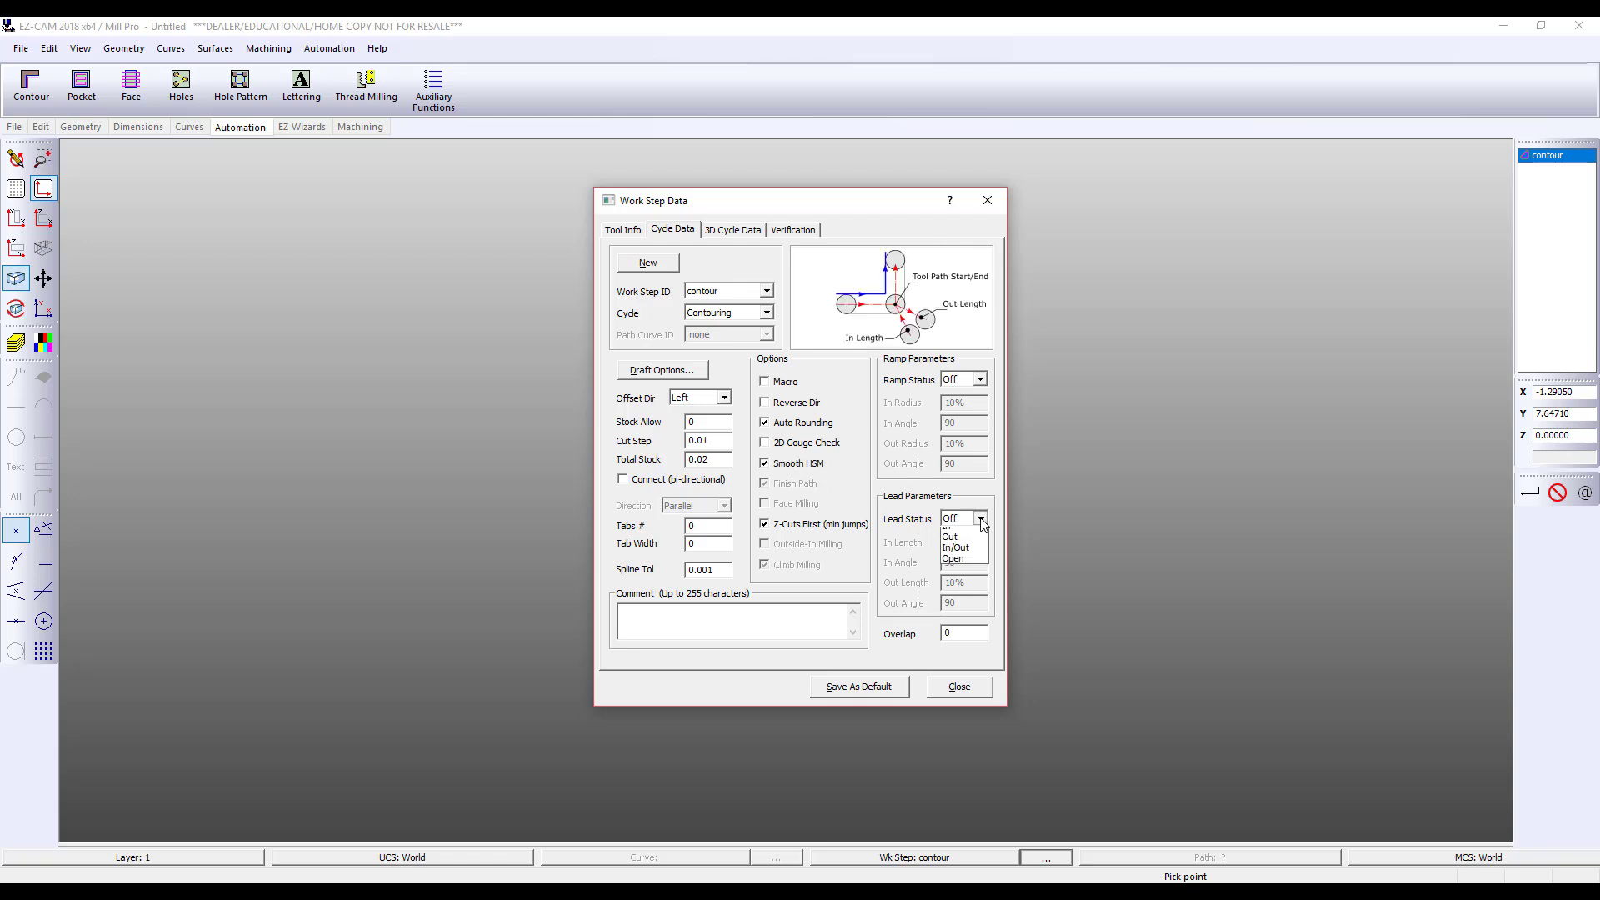
left_click(966, 566)
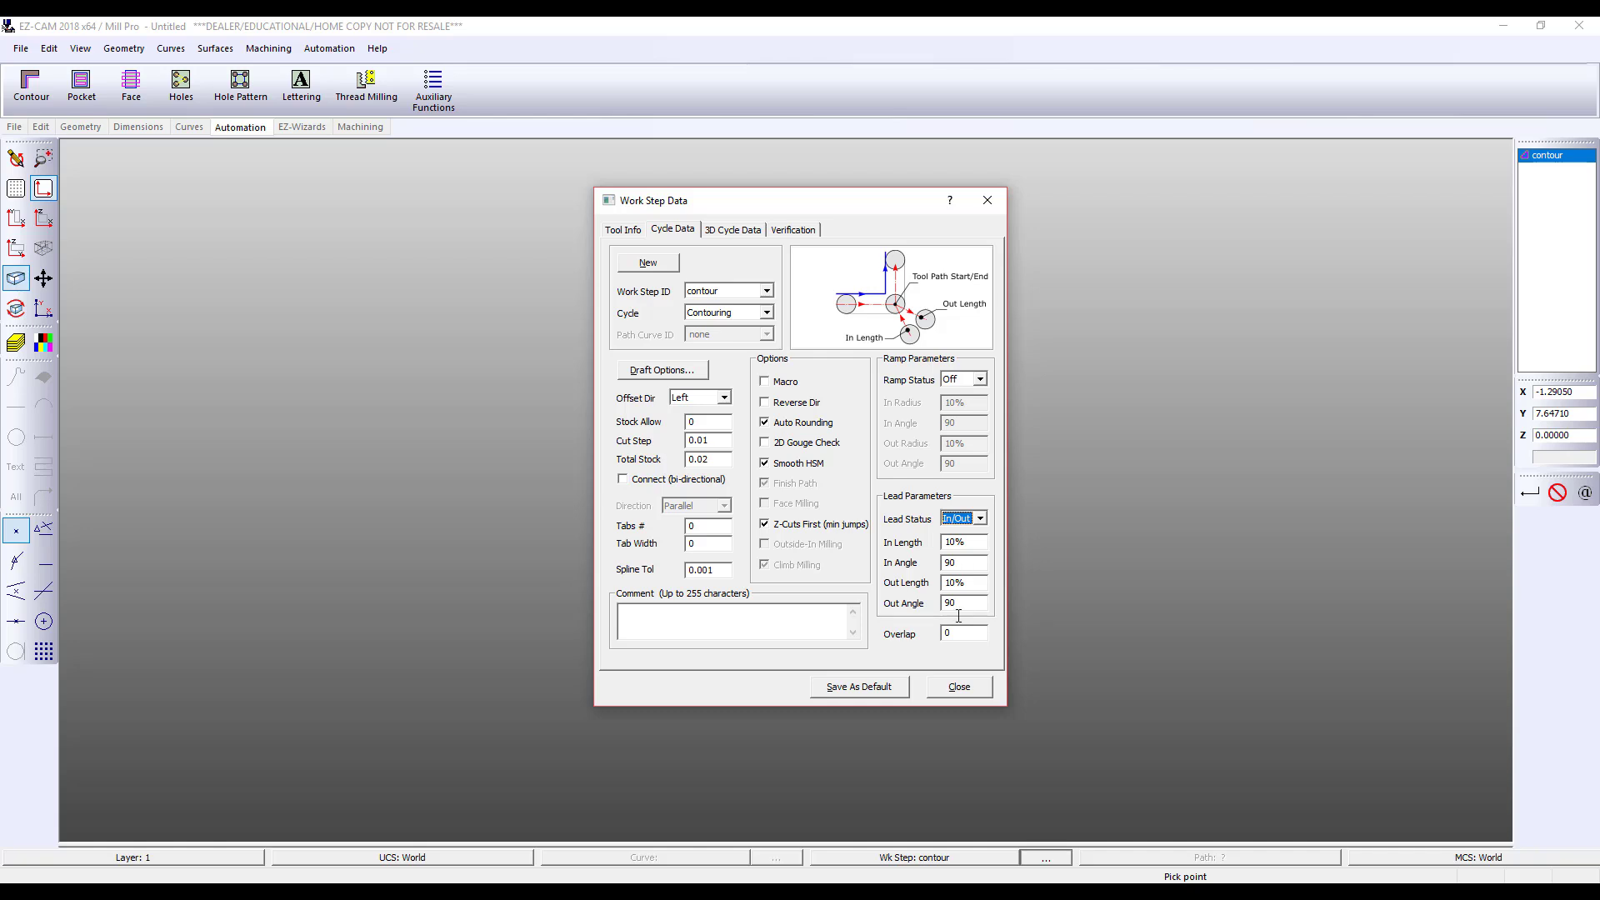
left_click(958, 687)
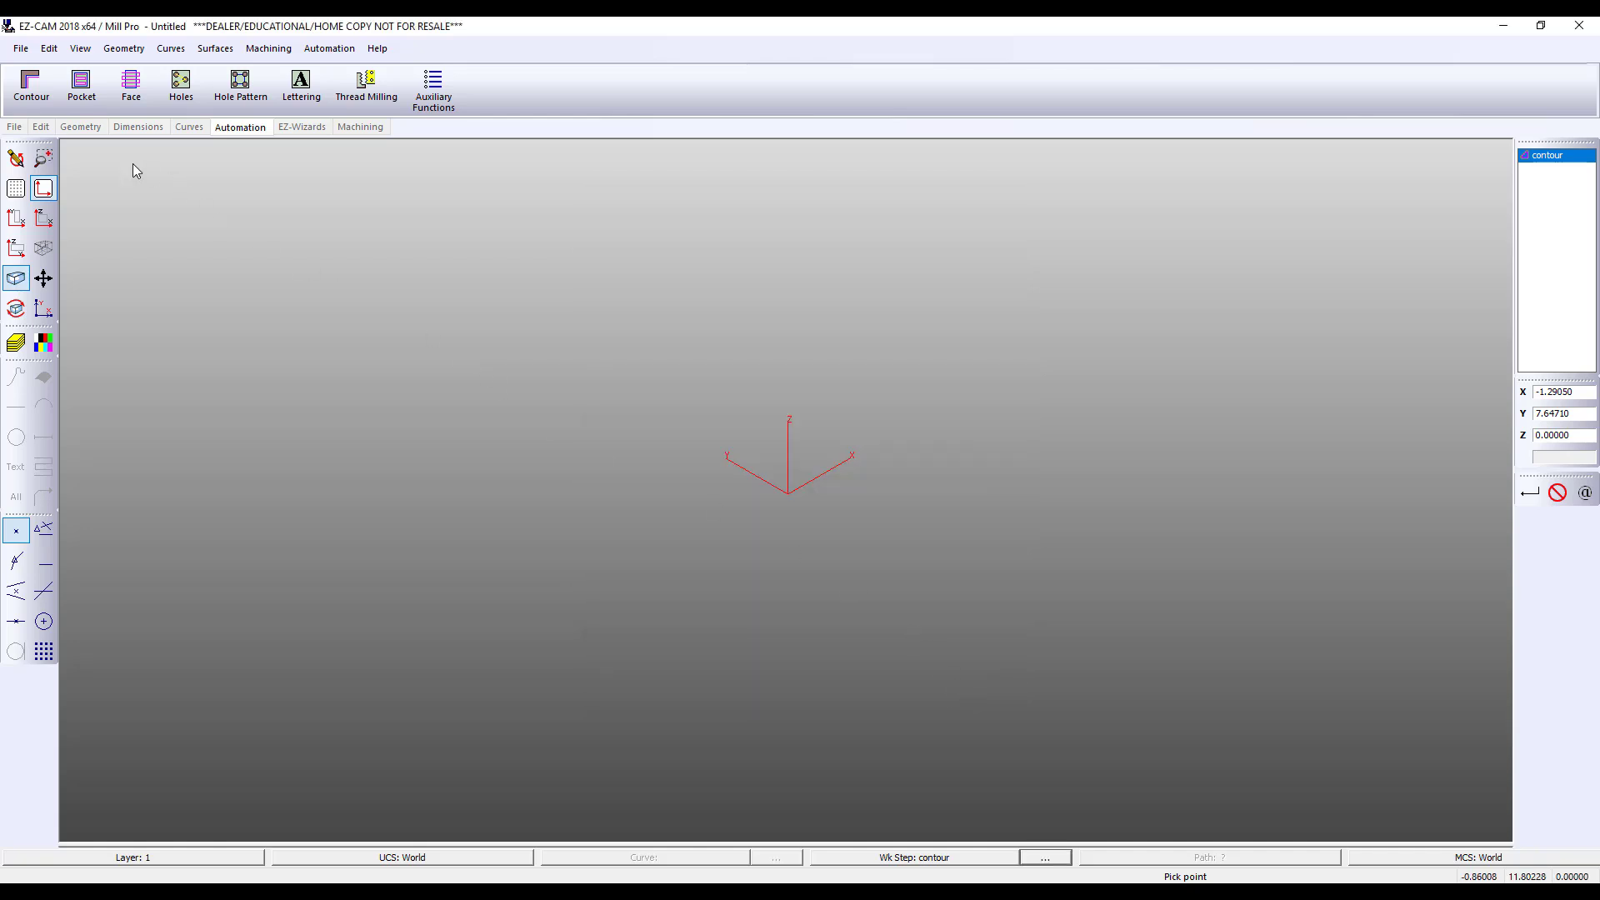
- Save the contour work step as the part file "Contour" in the custom half inch folder
left_click(21, 48)
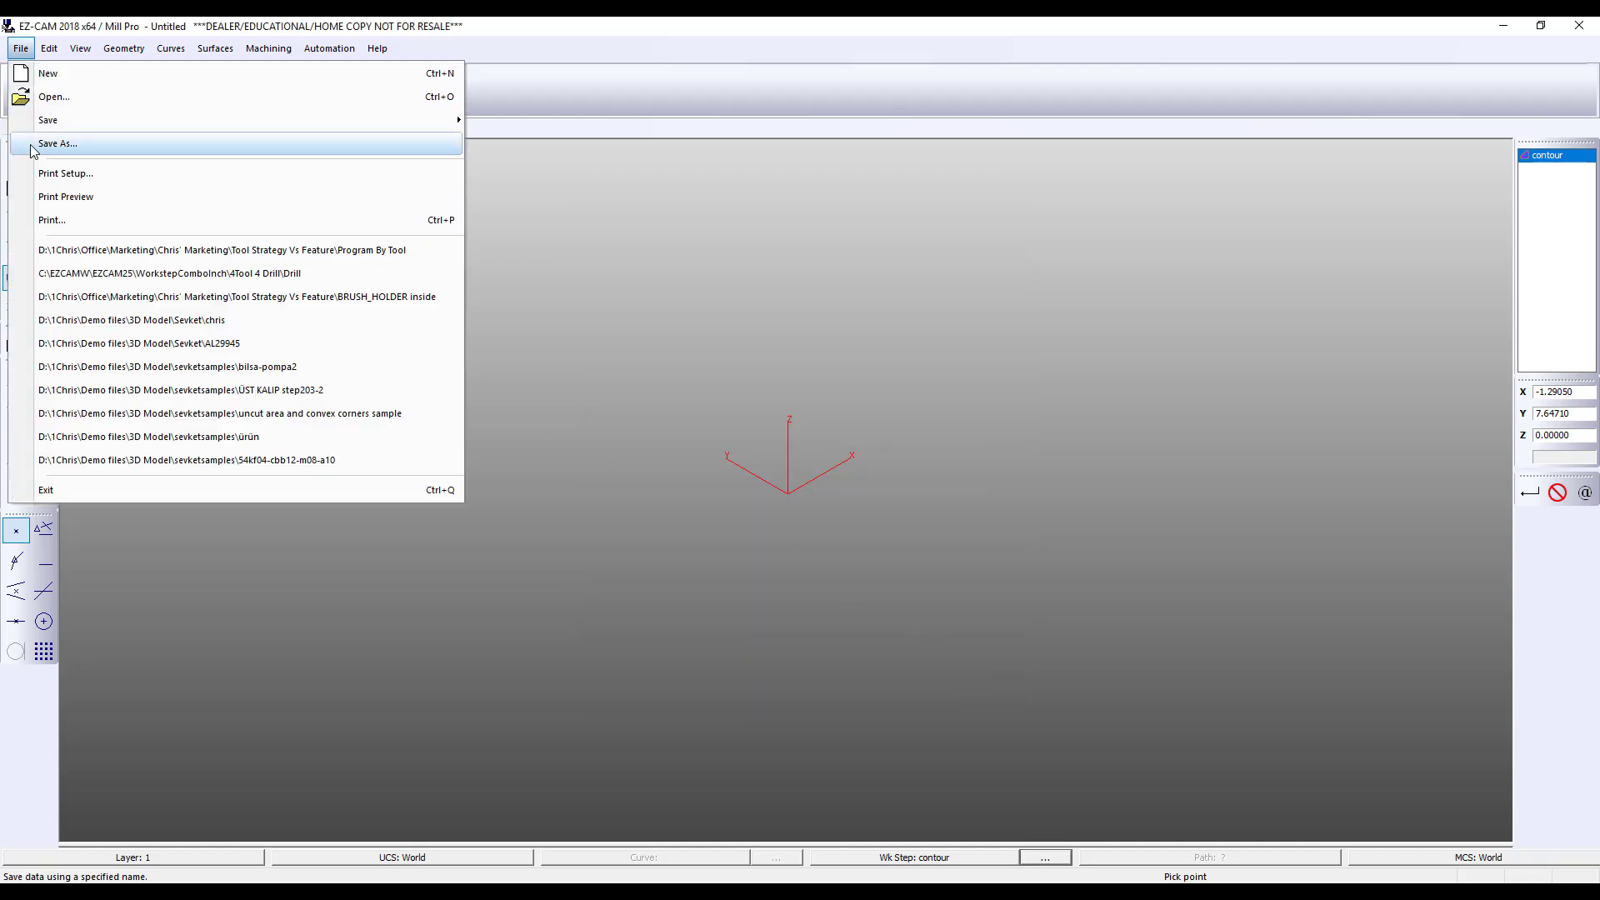
left_click(34, 145)
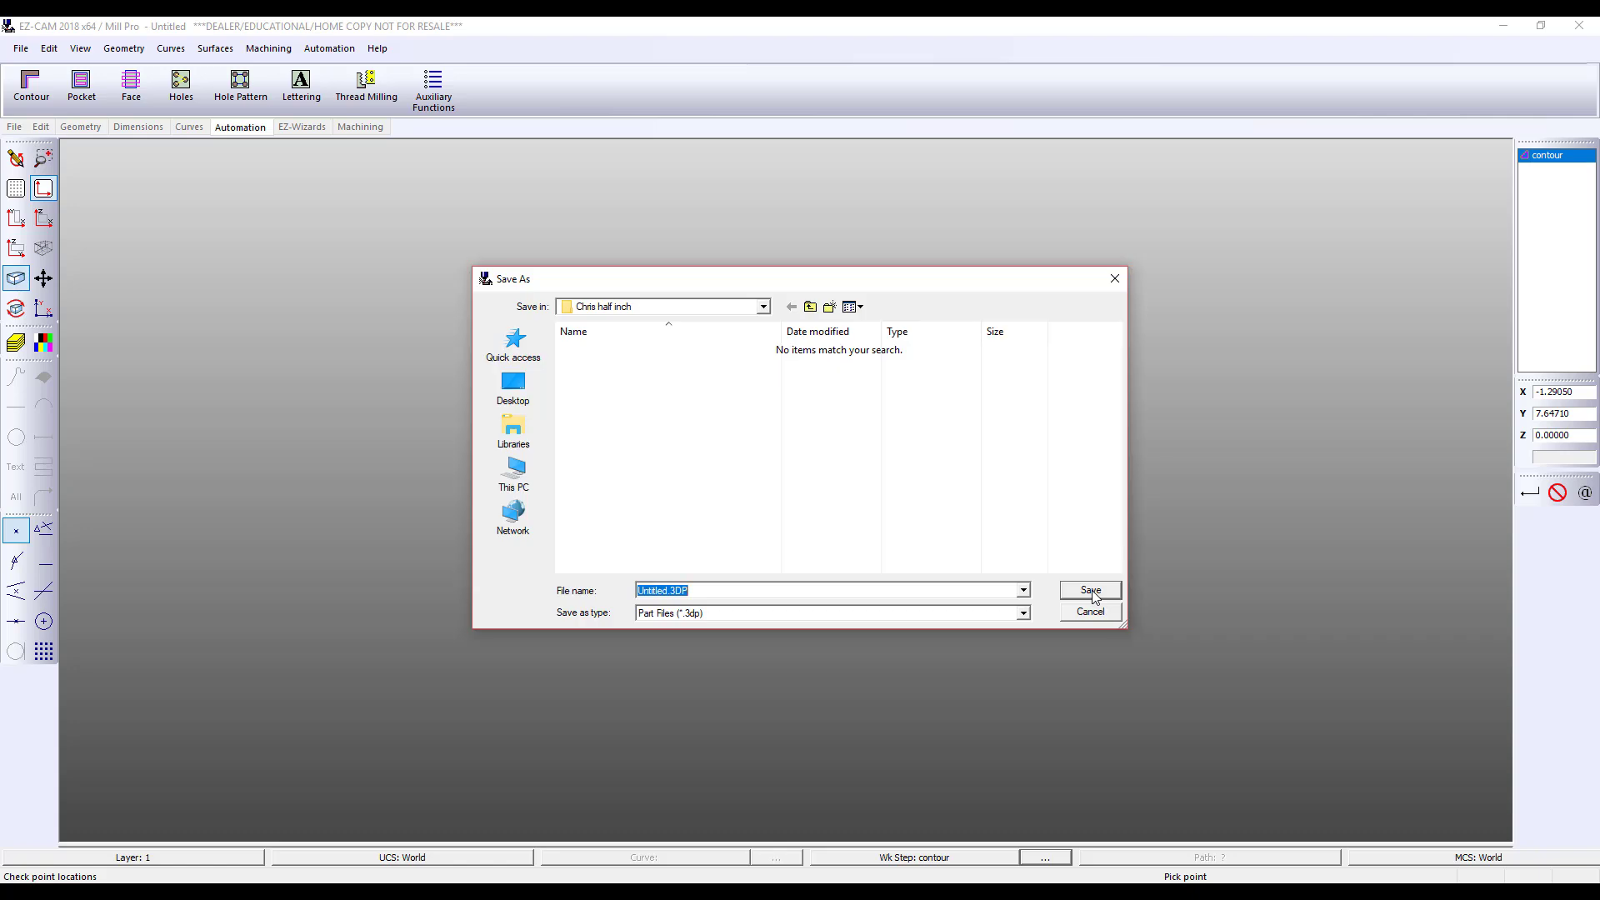
type("Contou")
left_click(1091, 590)
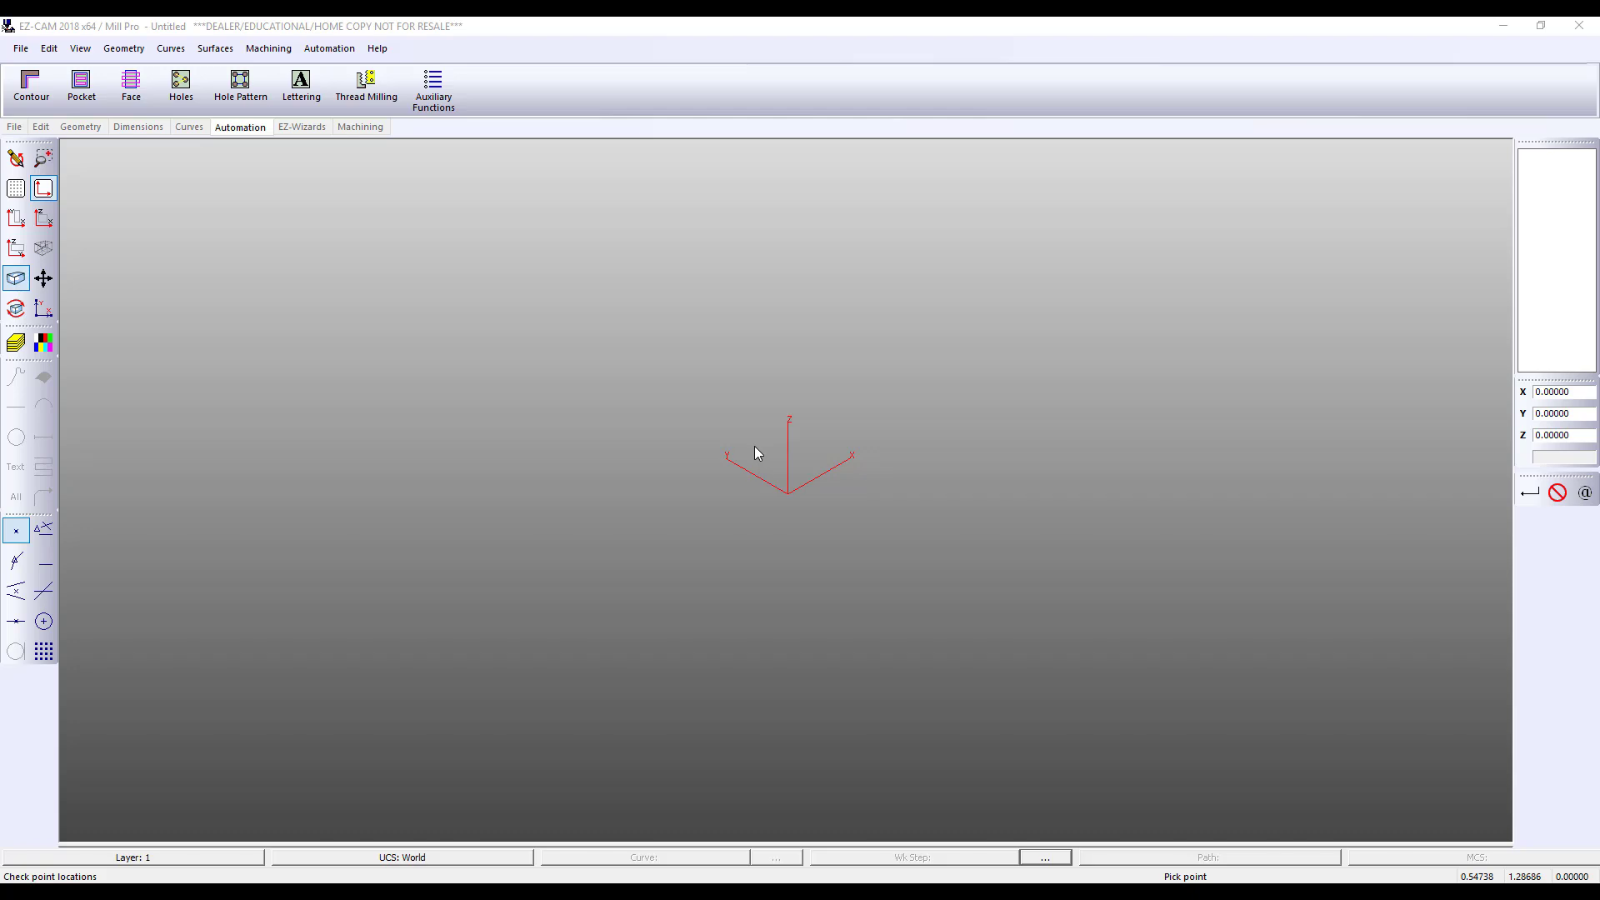
- Create a Pocket work step named "pocket" in the empty part
left_click(83, 84)
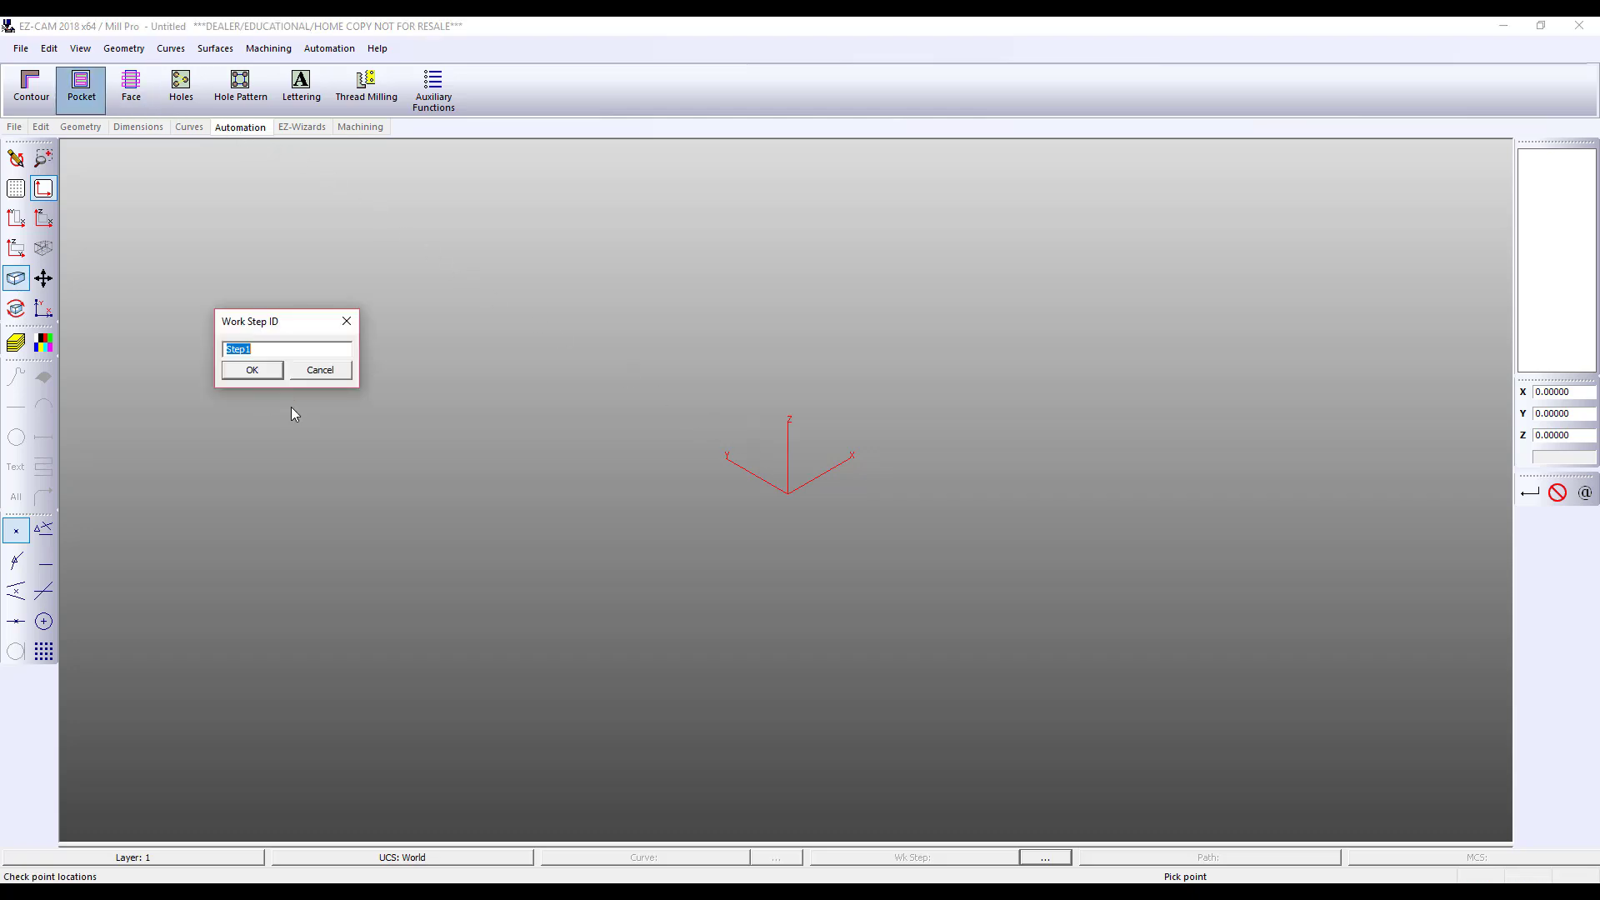
type("pocket")
key("Return")
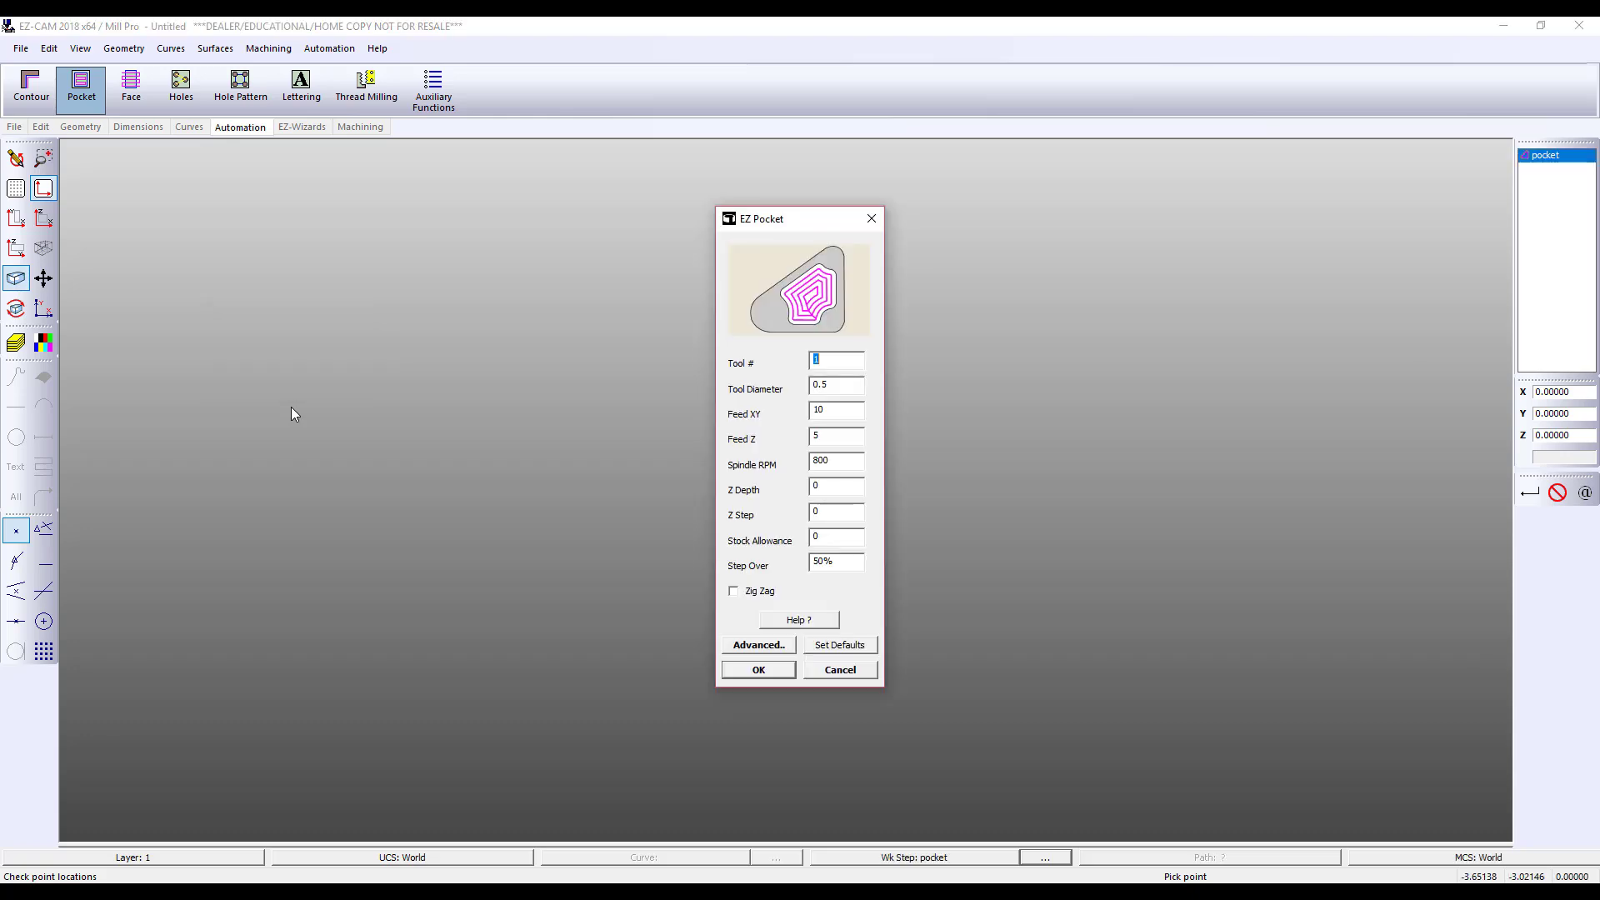
- In the advanced cycle data, set the pocket work step's step over to 30% with Smooth HSM enabled
left_click(785, 646)
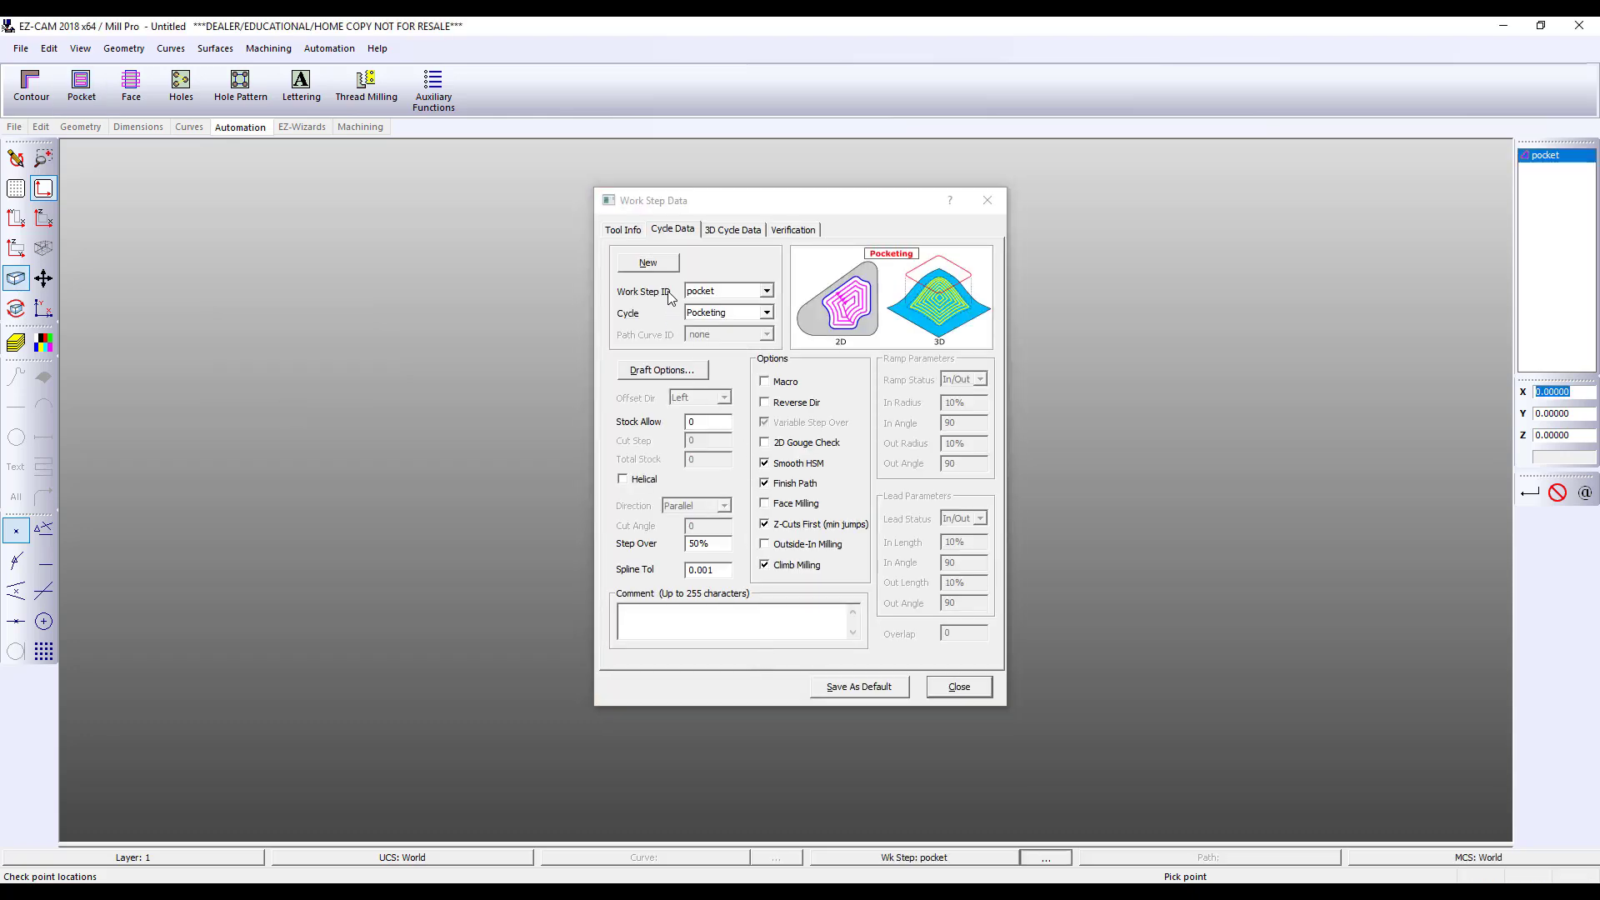
left_click(763, 462)
left_click(693, 544)
key("shift+Home")
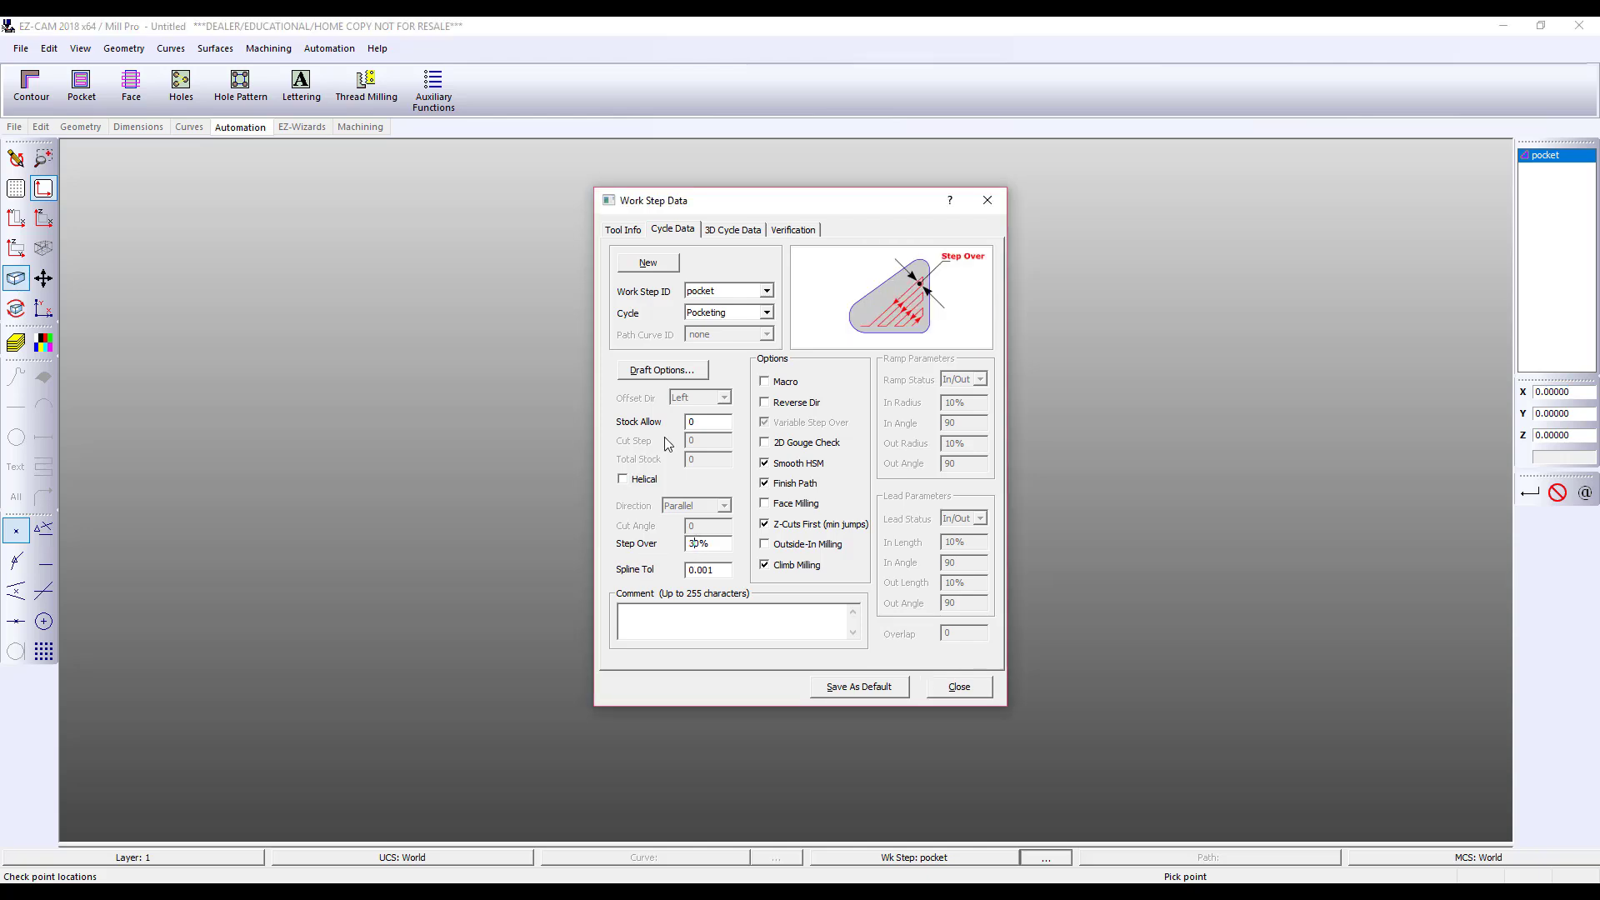
- Set the pocket tool's material to Carbide, calculate its feeds and speeds, and assign tool number 5
left_click(626, 230)
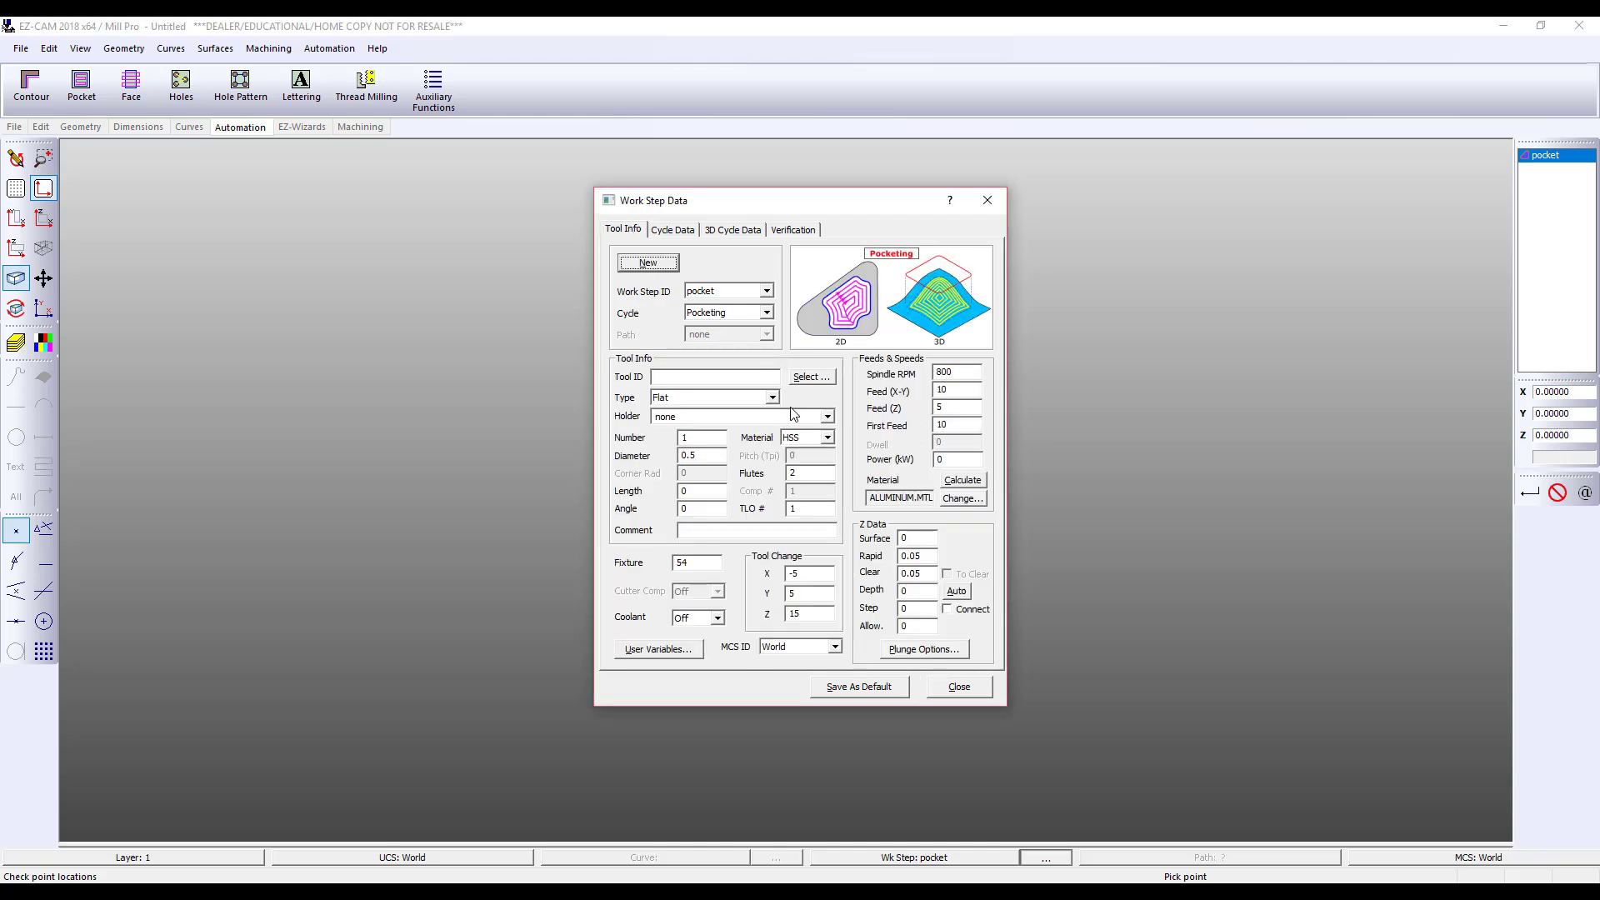
left_click(827, 438)
left_click(820, 463)
left_click(958, 481)
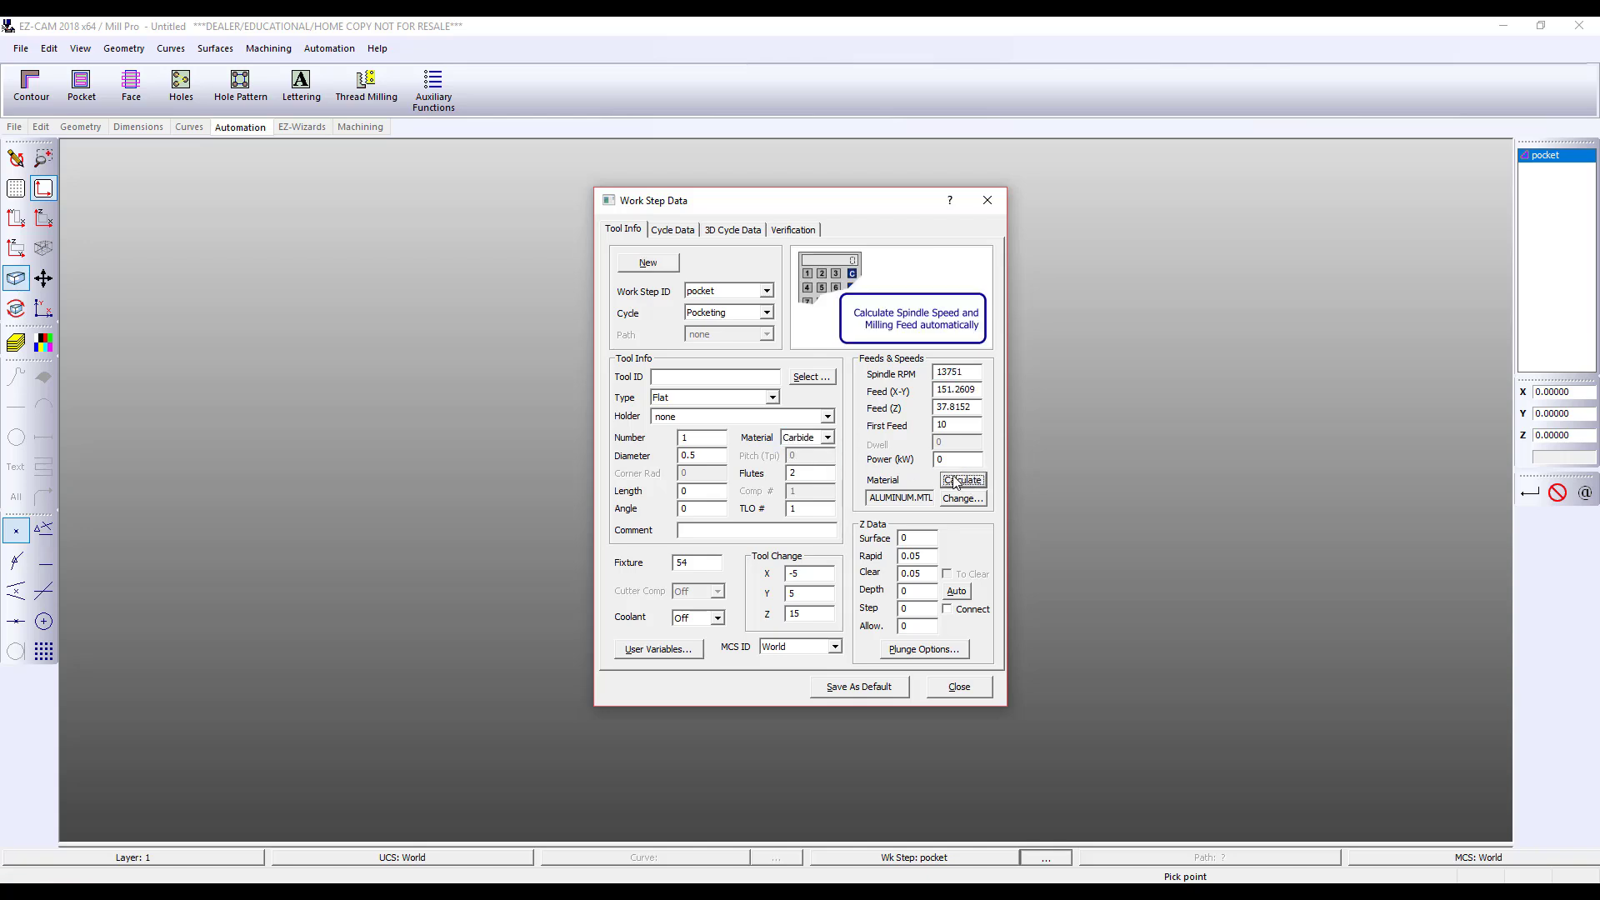
double_click(708, 438)
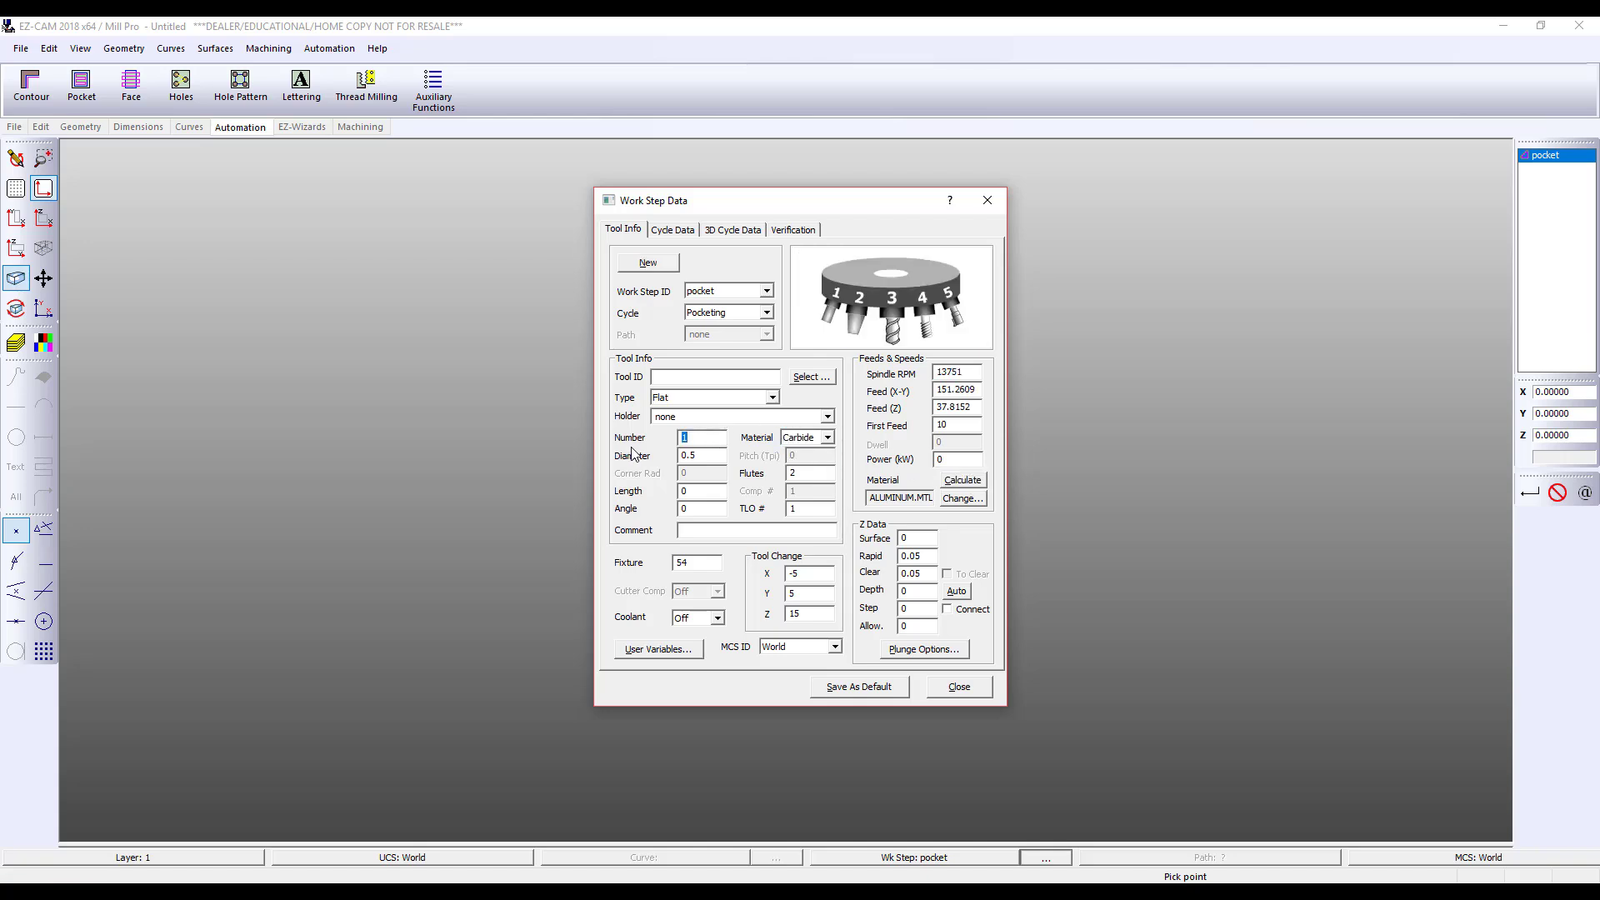
left_click(954, 687)
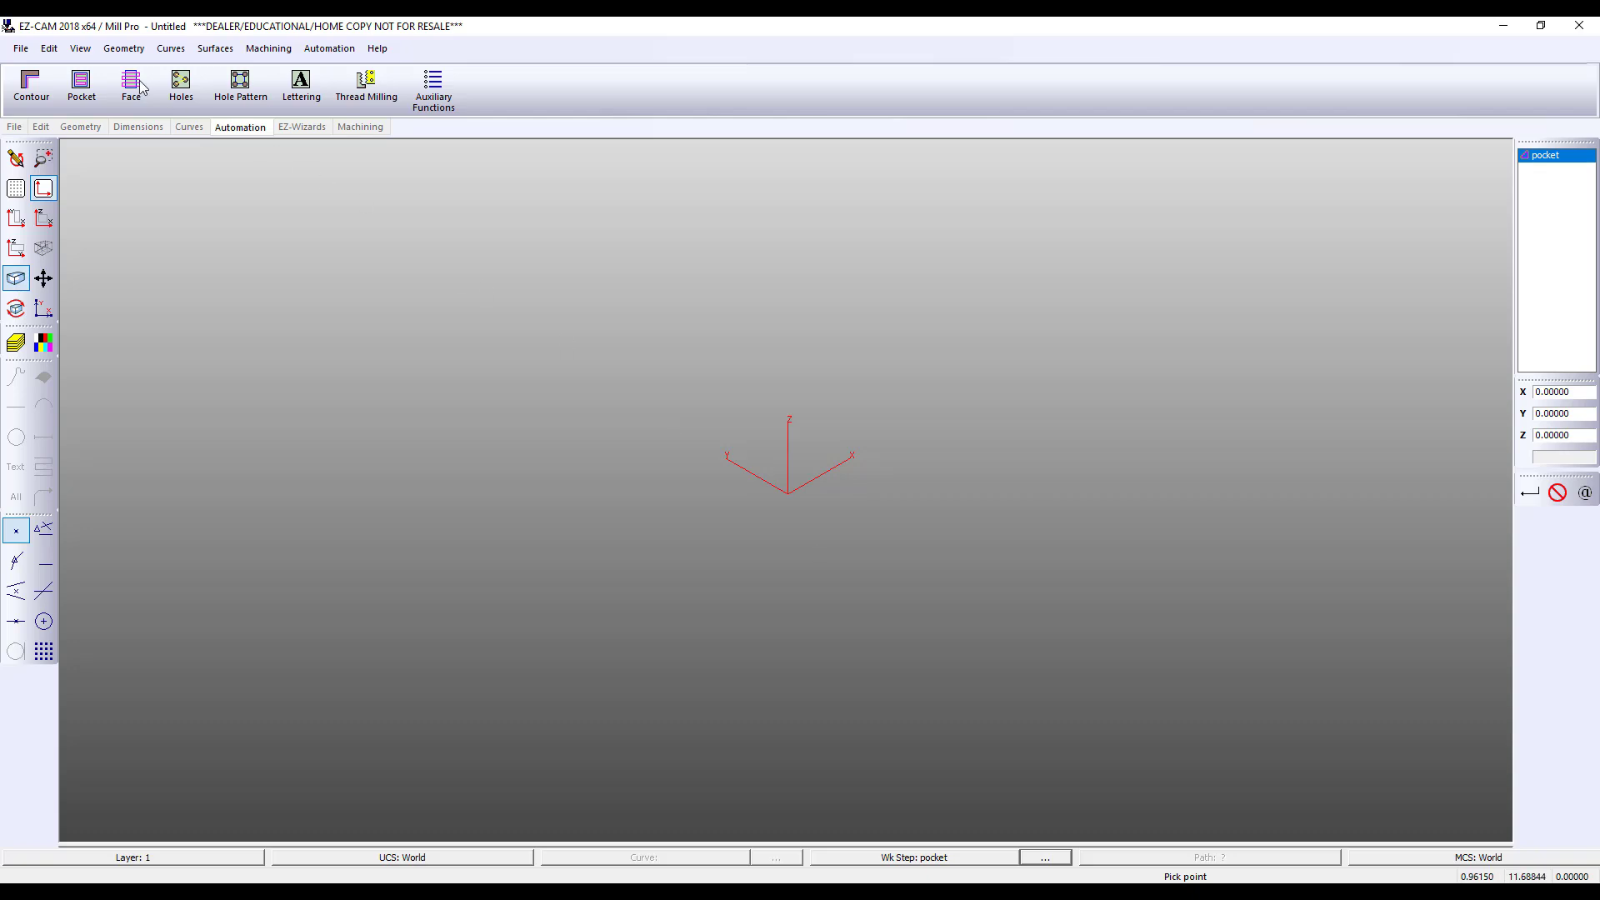
- Save the pocket work step as the part file "pocket" in the custom half inch folder
left_click(21, 49)
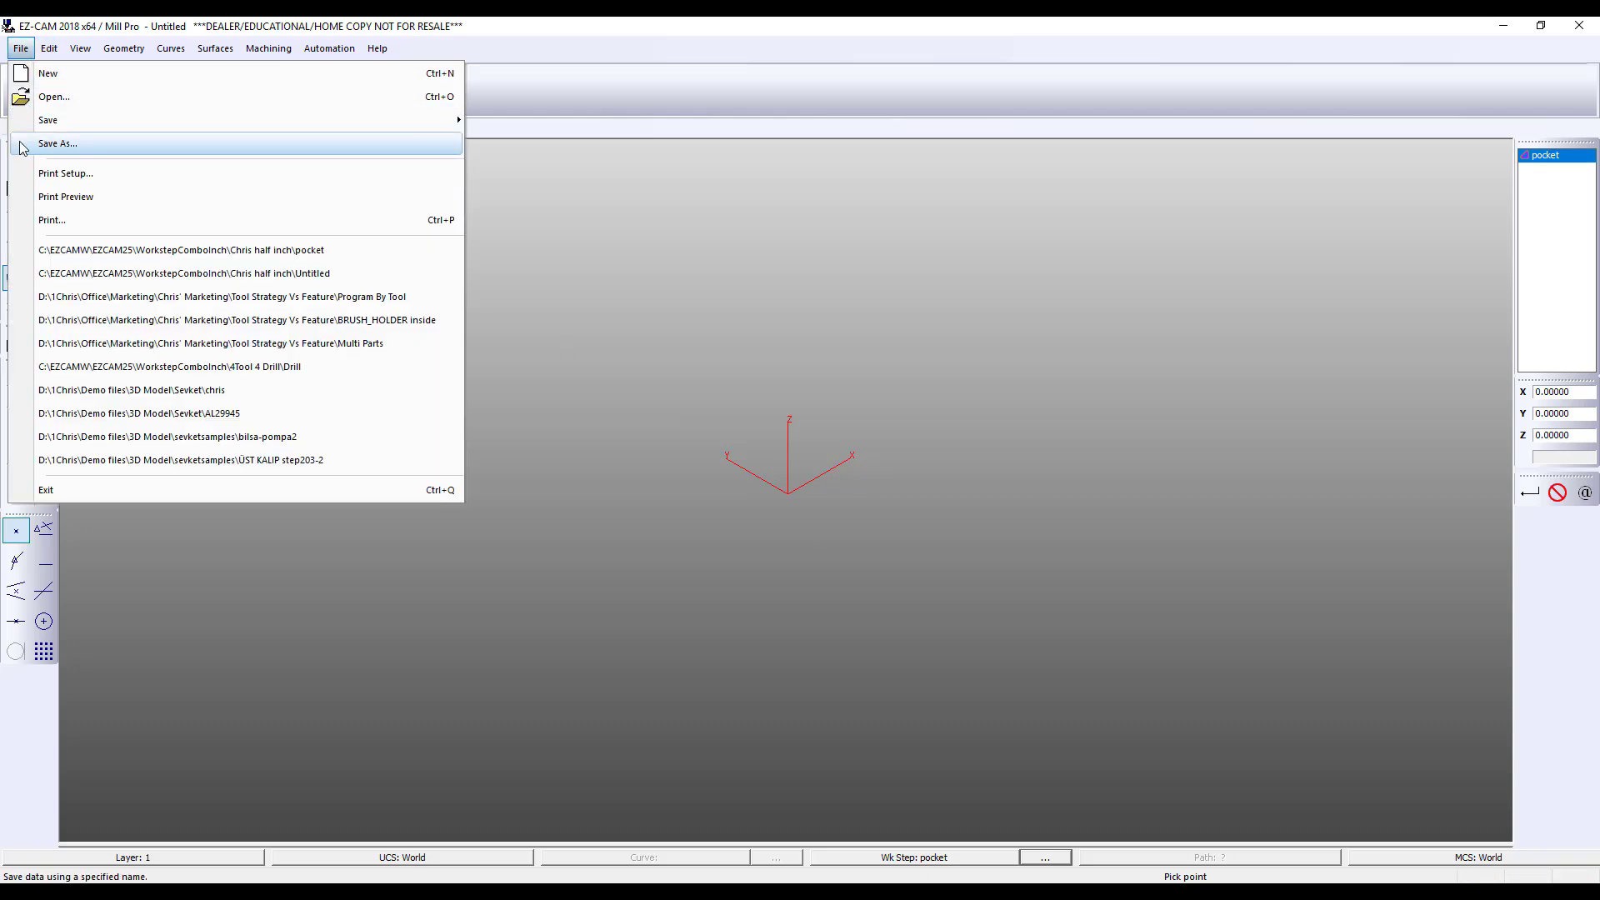
left_click(50, 143)
type("pocke")
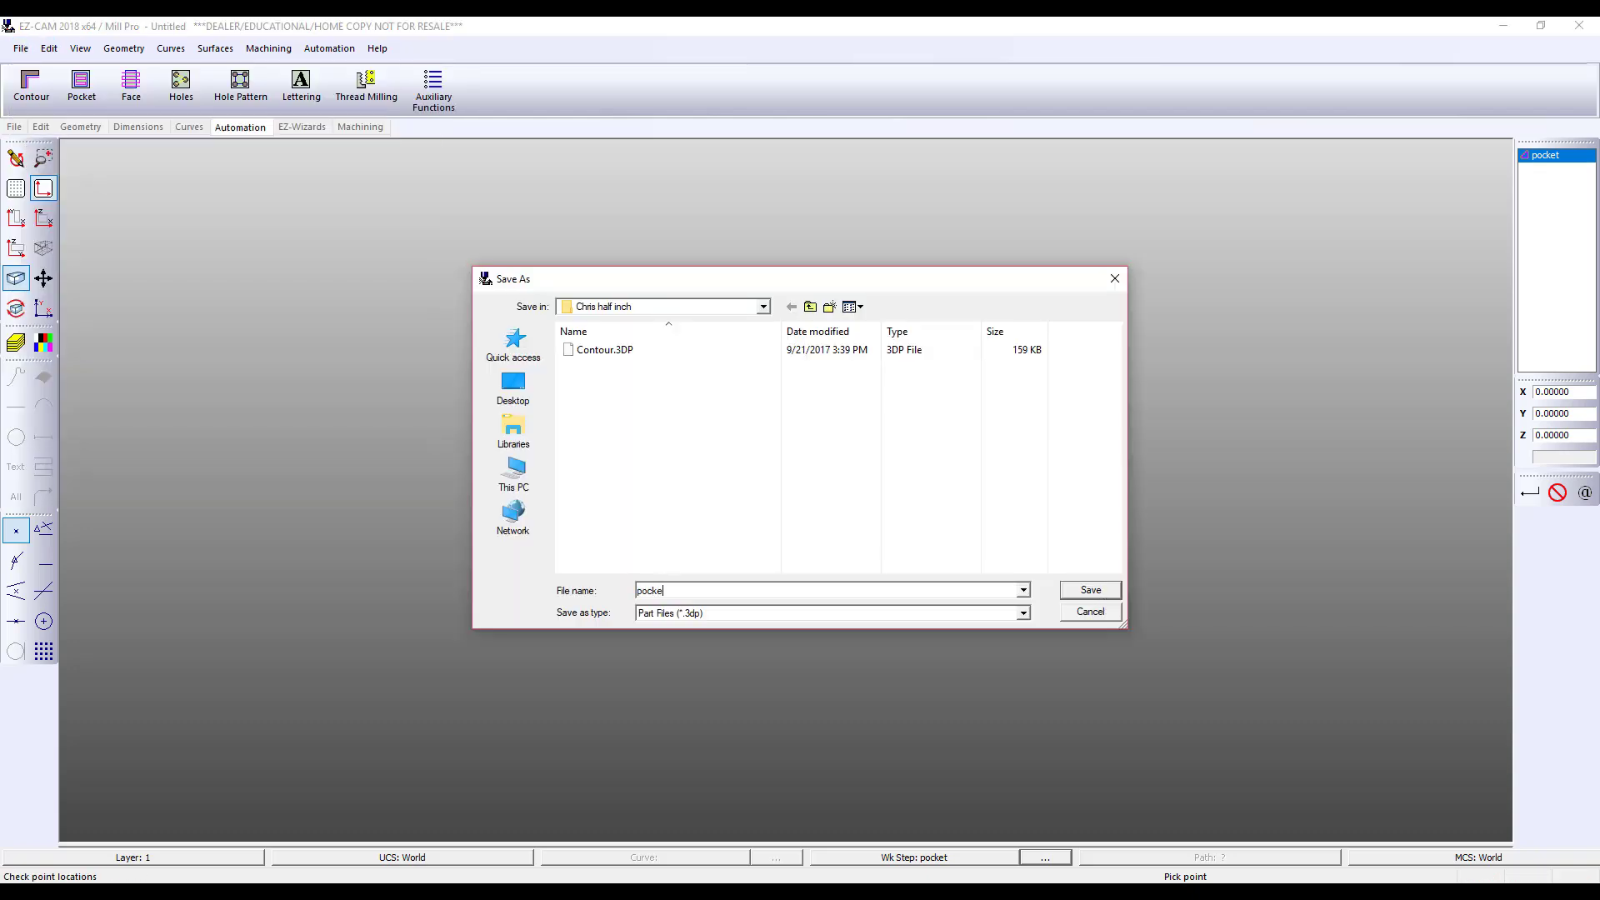
type("t")
key("Return")
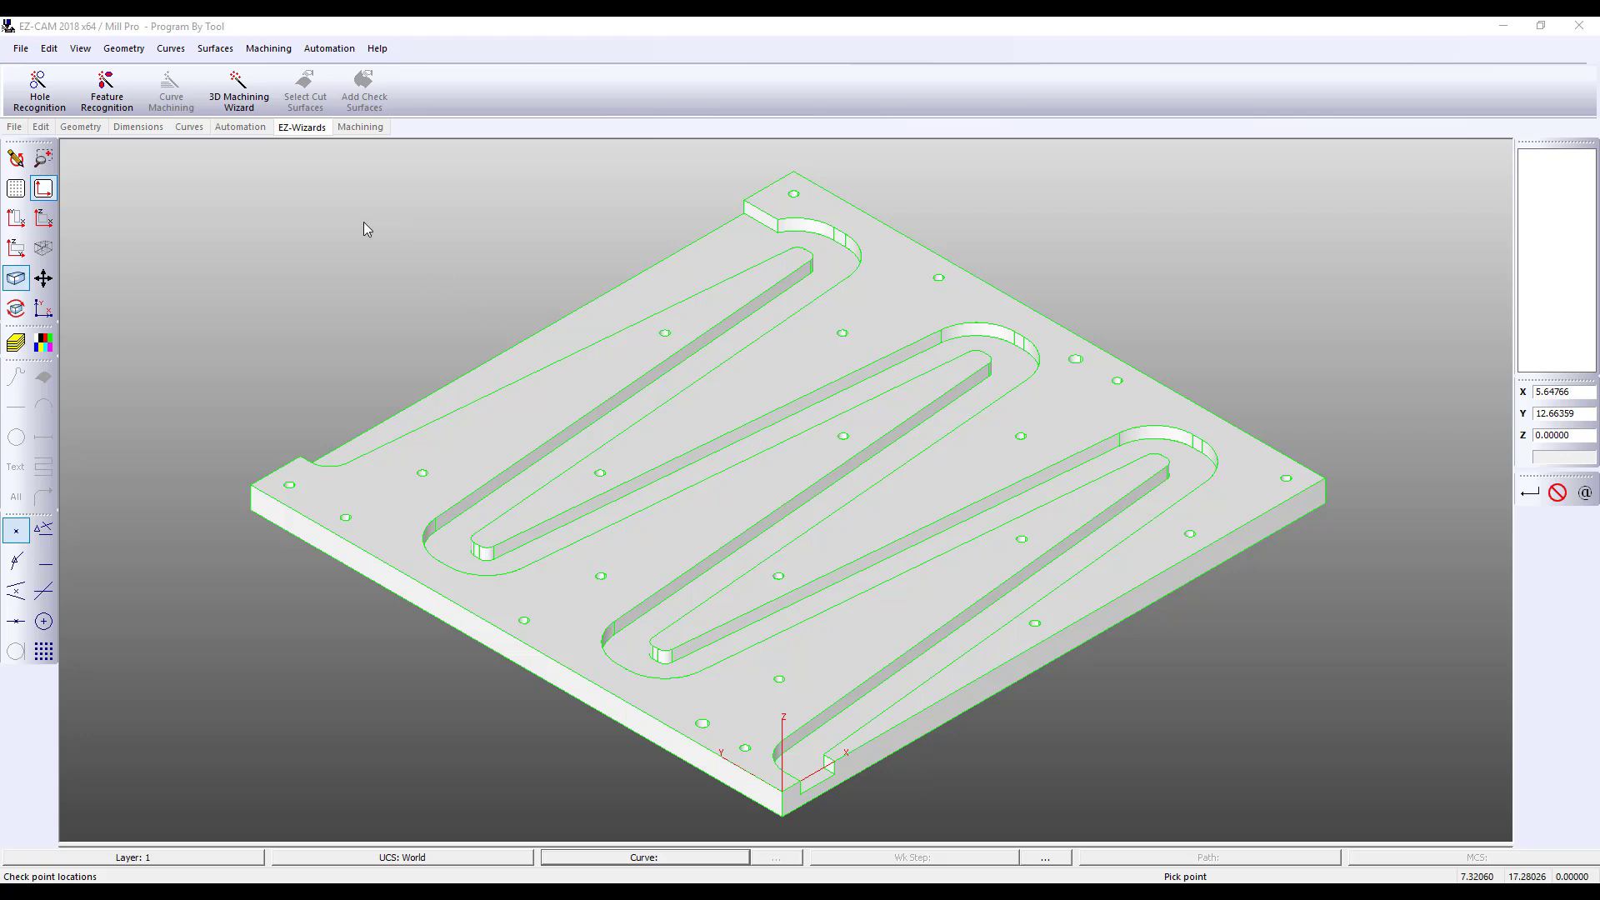
- Recognize the plate's features and apply the custom half inch category's pocket method to the zigzag channel curve
left_click(109, 87)
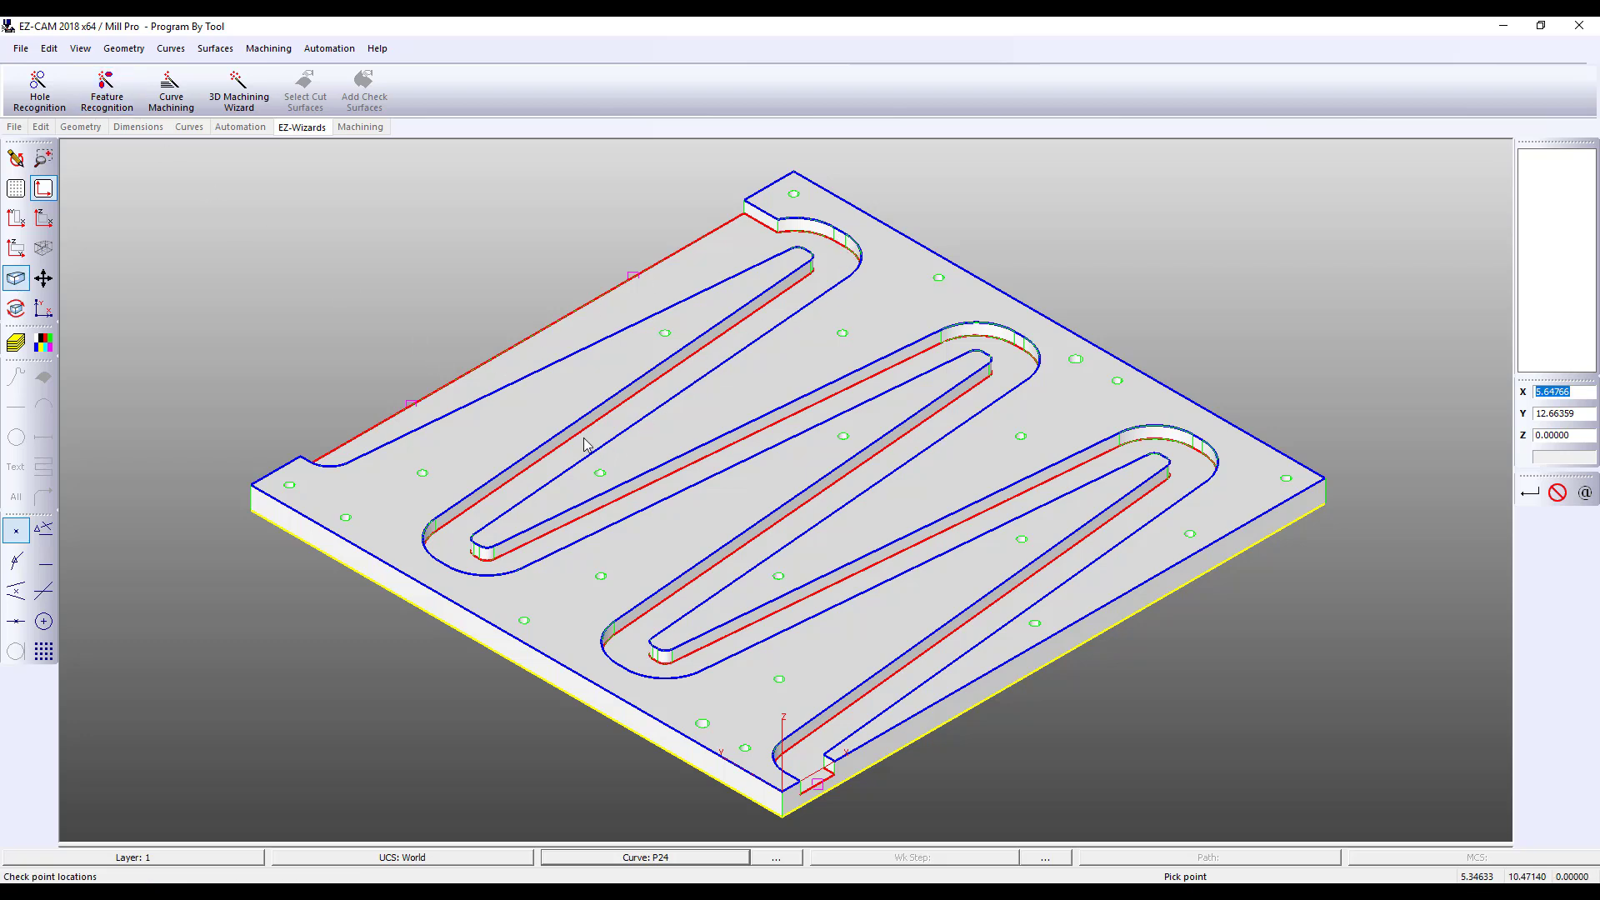
left_click(553, 325)
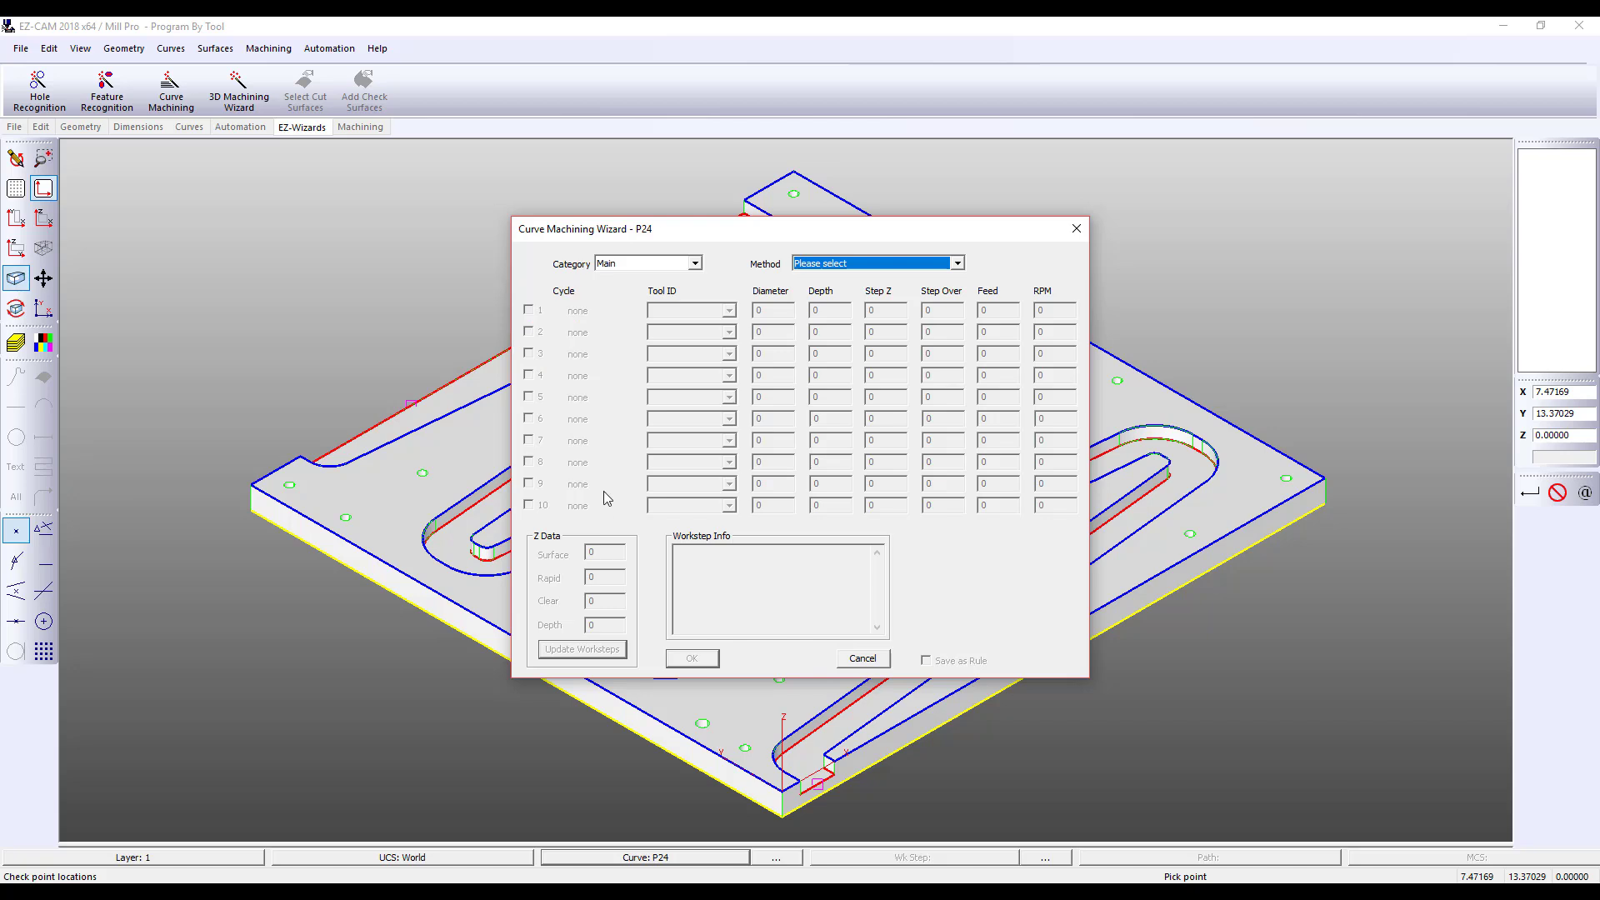
left_click(694, 263)
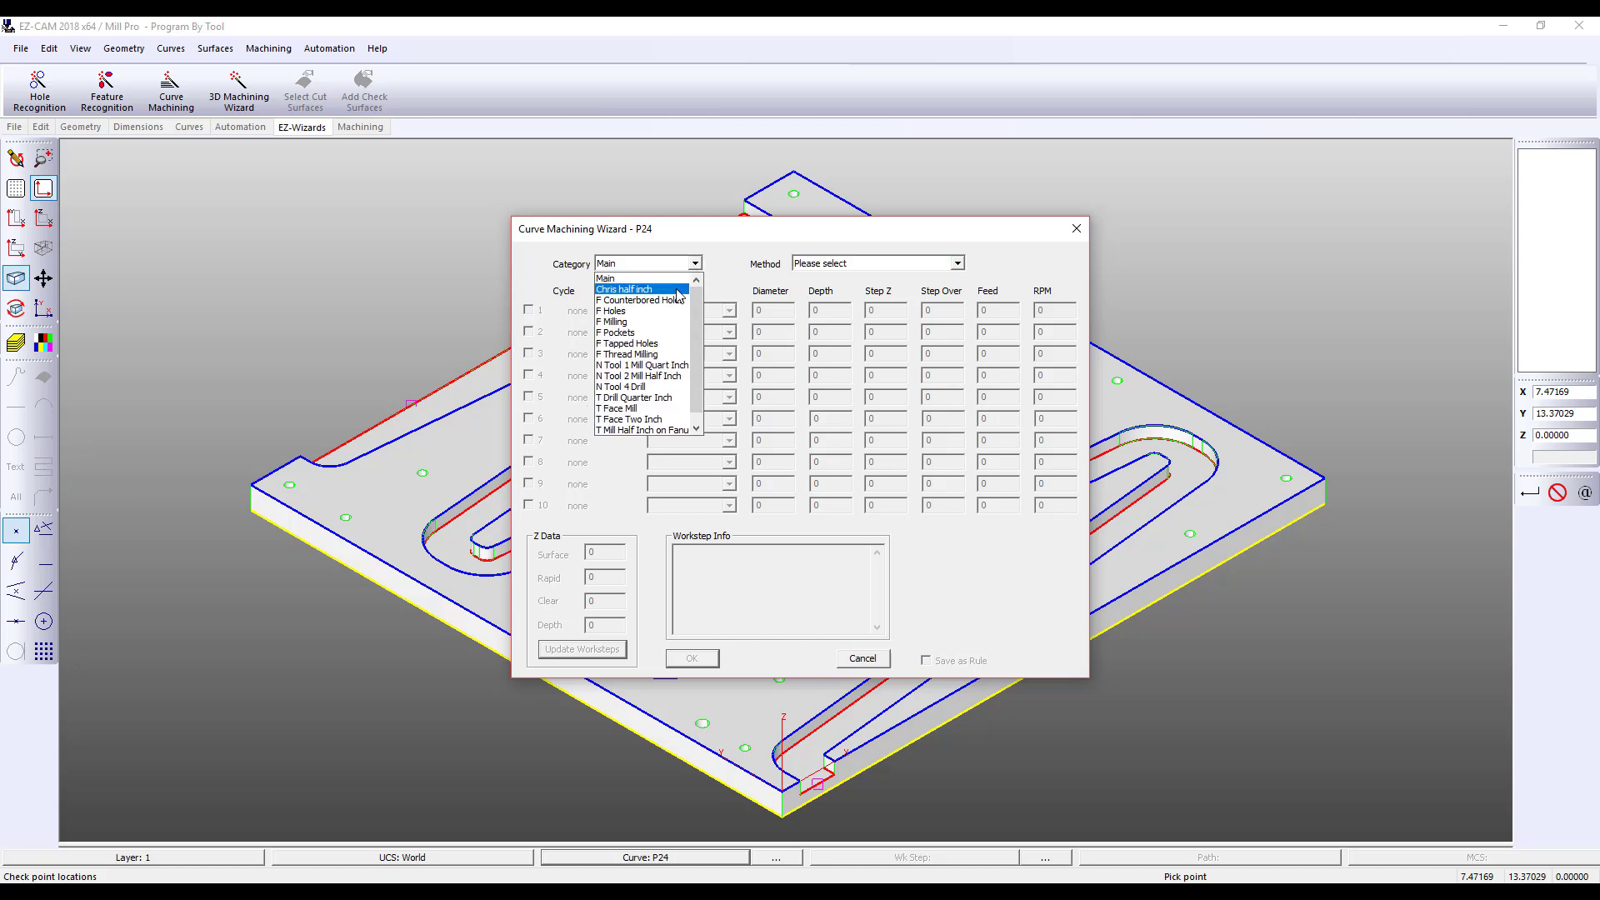
left_click(678, 291)
left_click(959, 263)
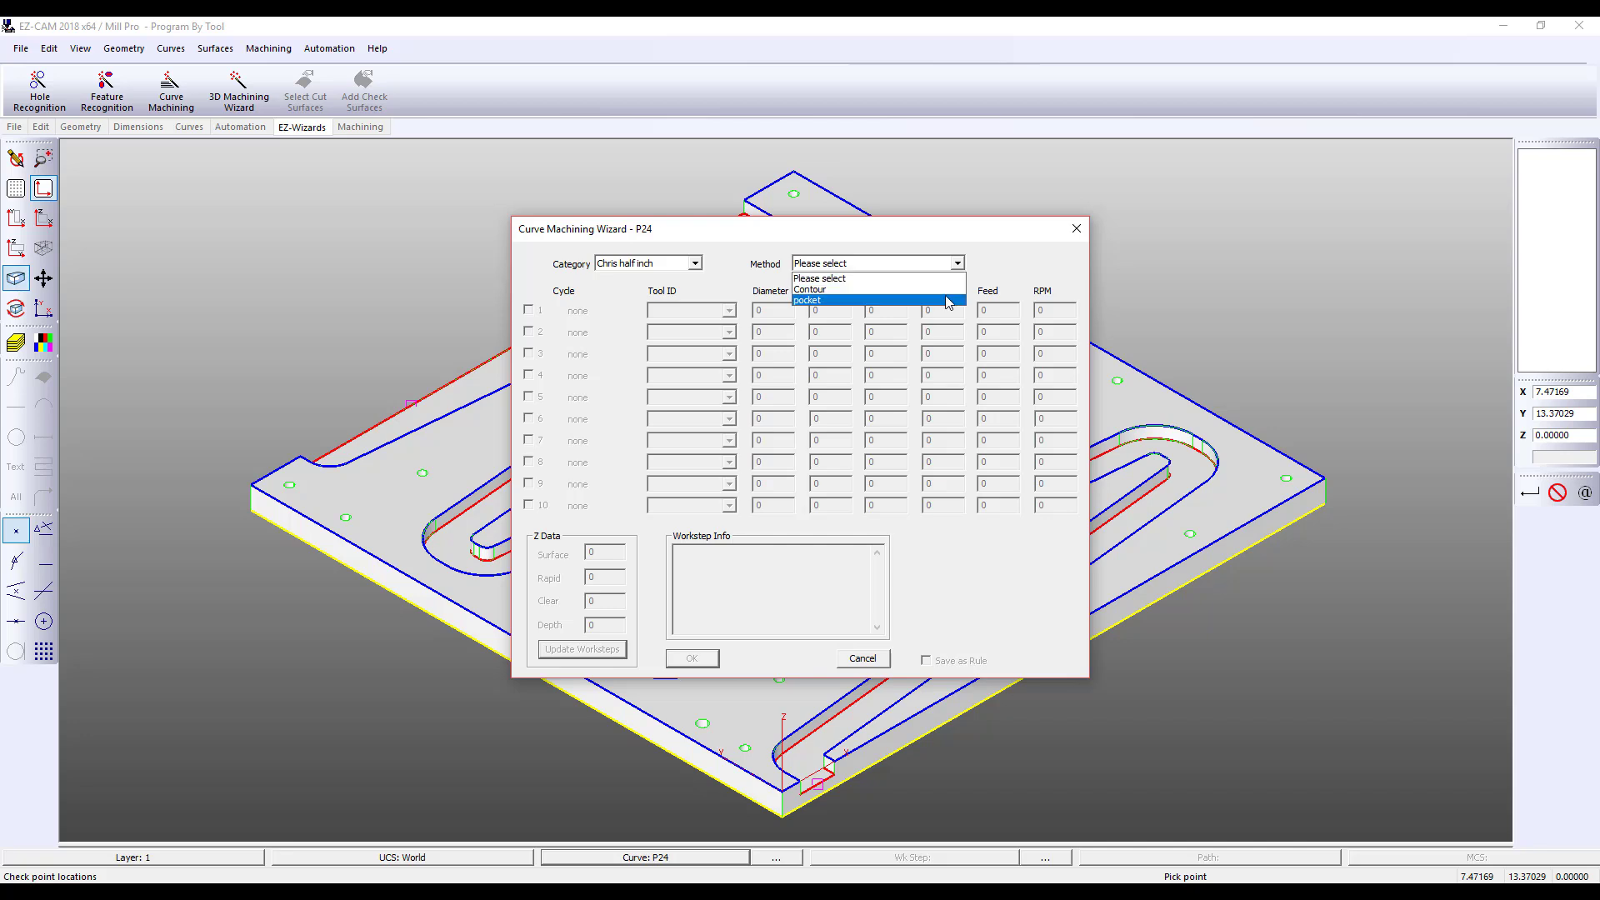
left_click(902, 302)
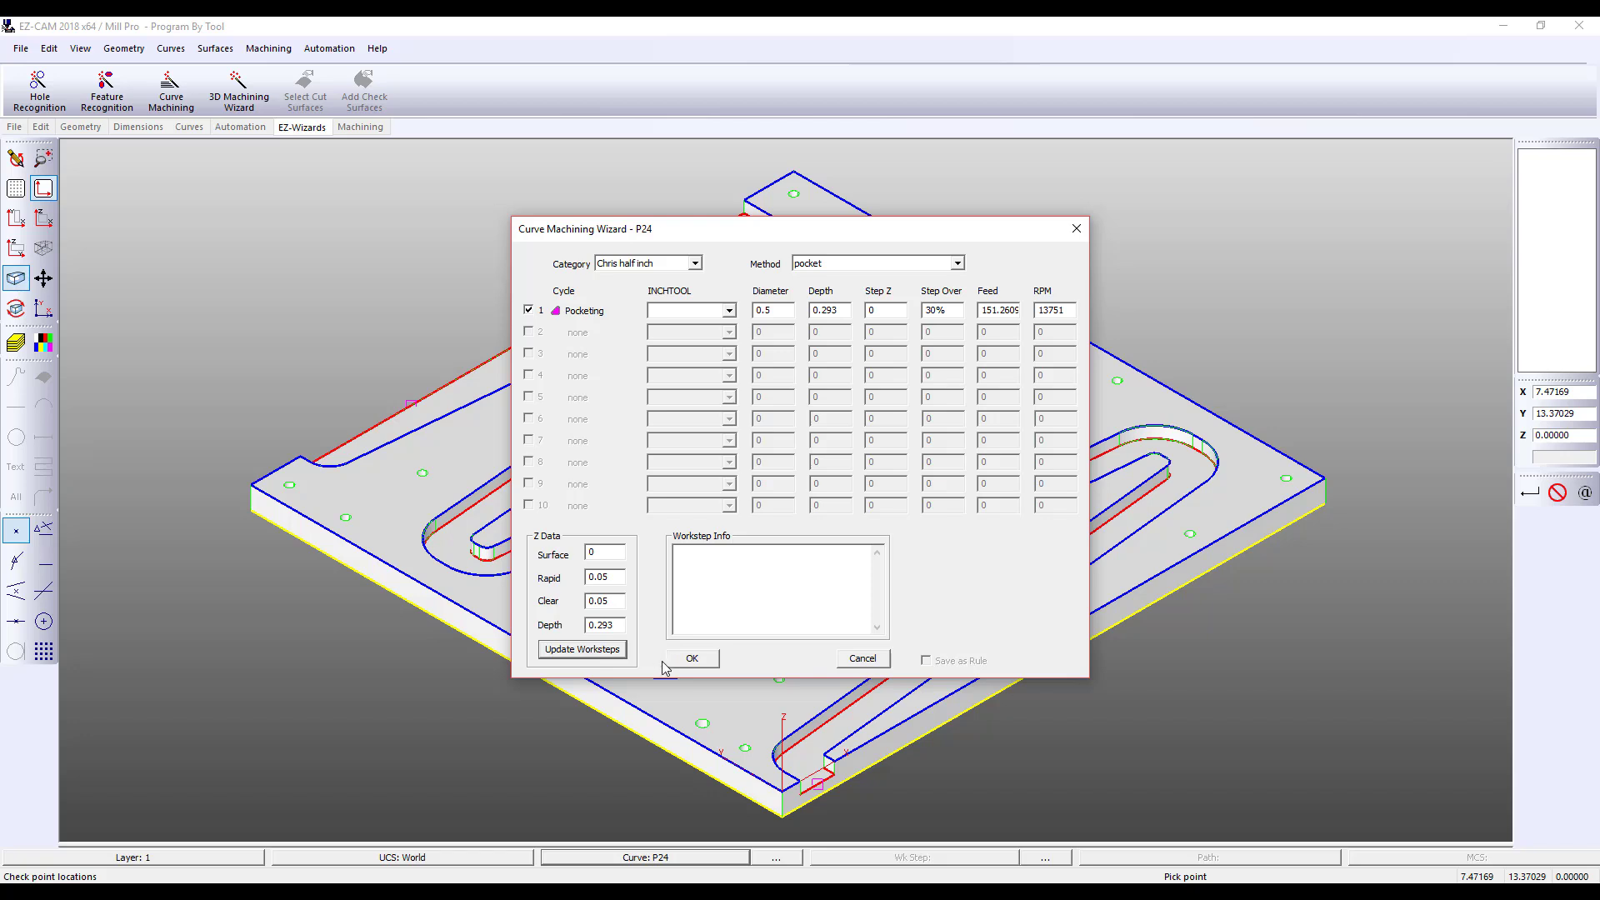
left_click(689, 659)
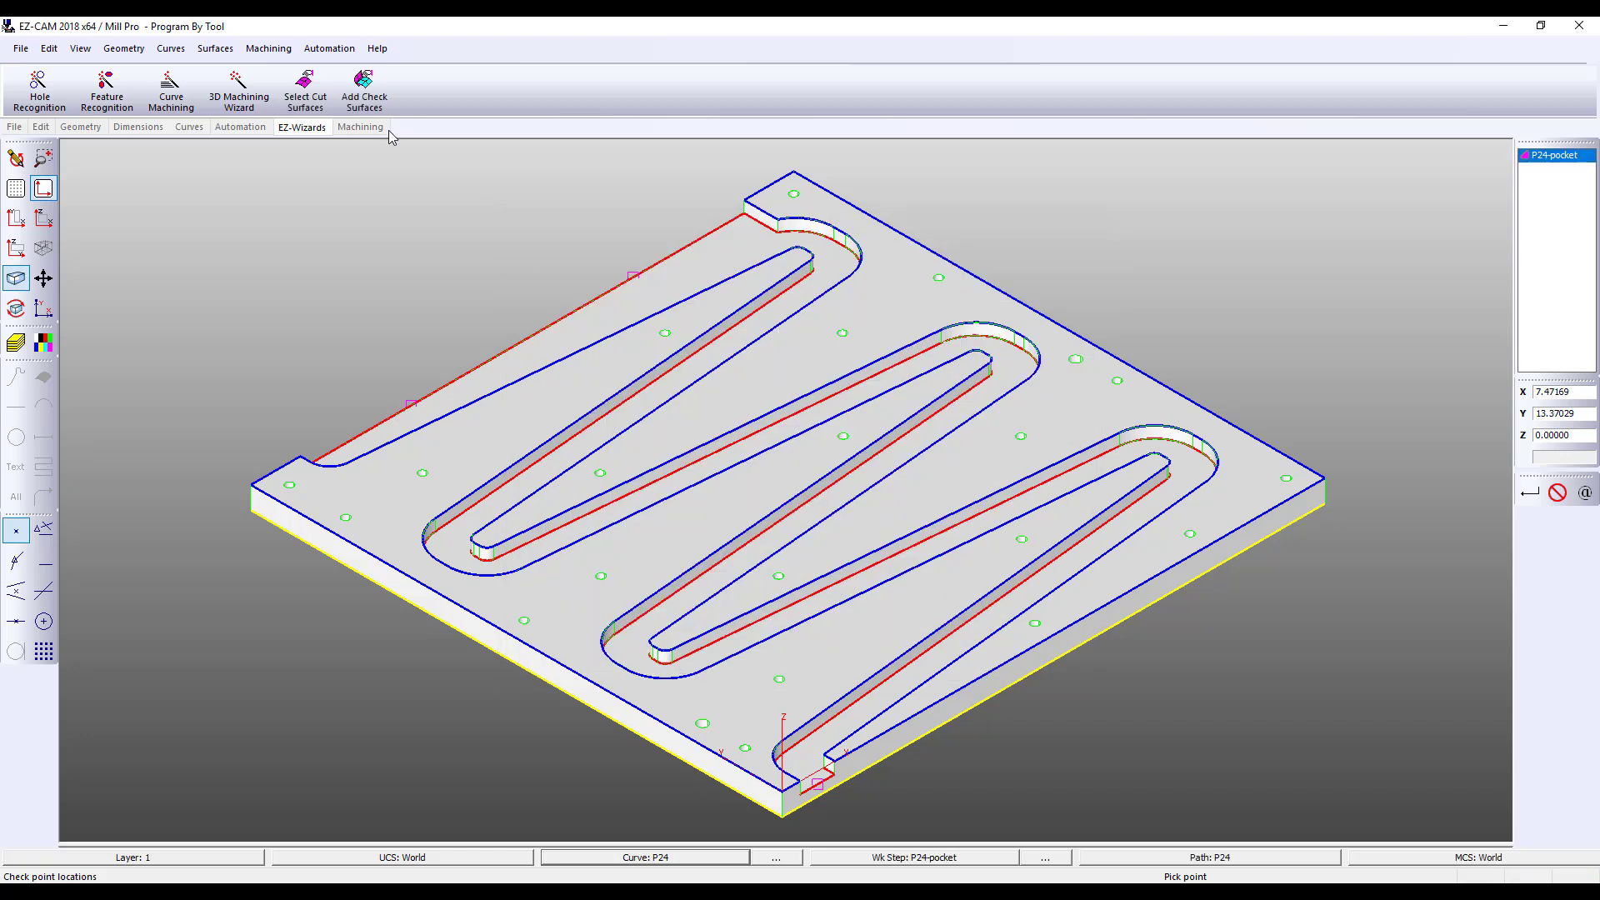
- Verify the channel's pocket toolpath and check the tool number and step over in its work step data
left_click(361, 128)
left_click(557, 90)
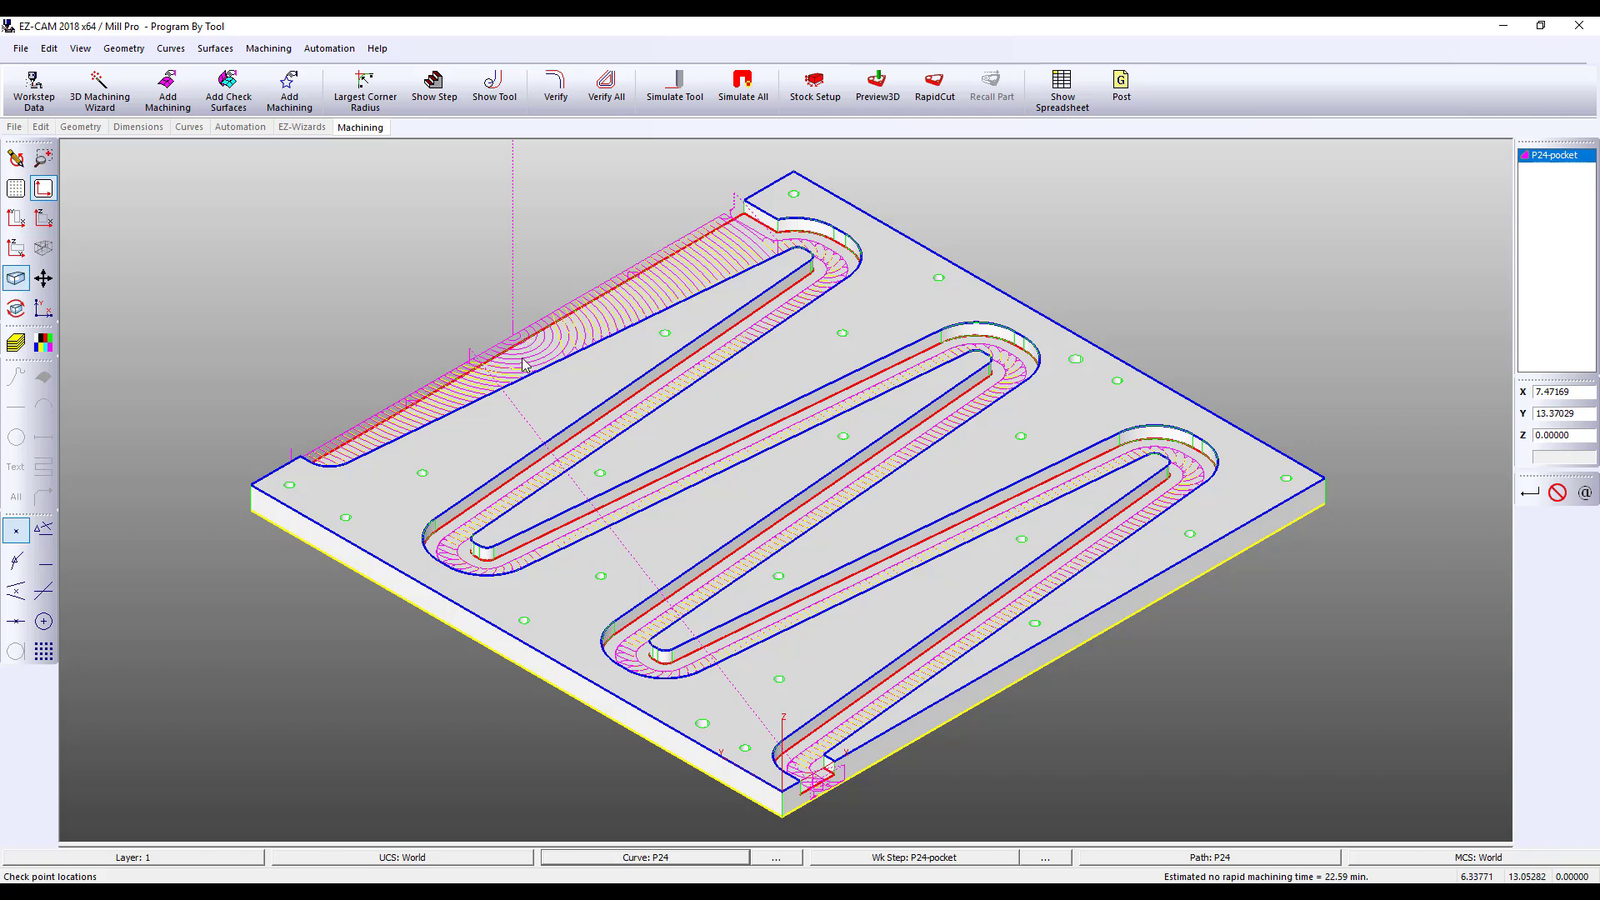
double_click(1552, 156)
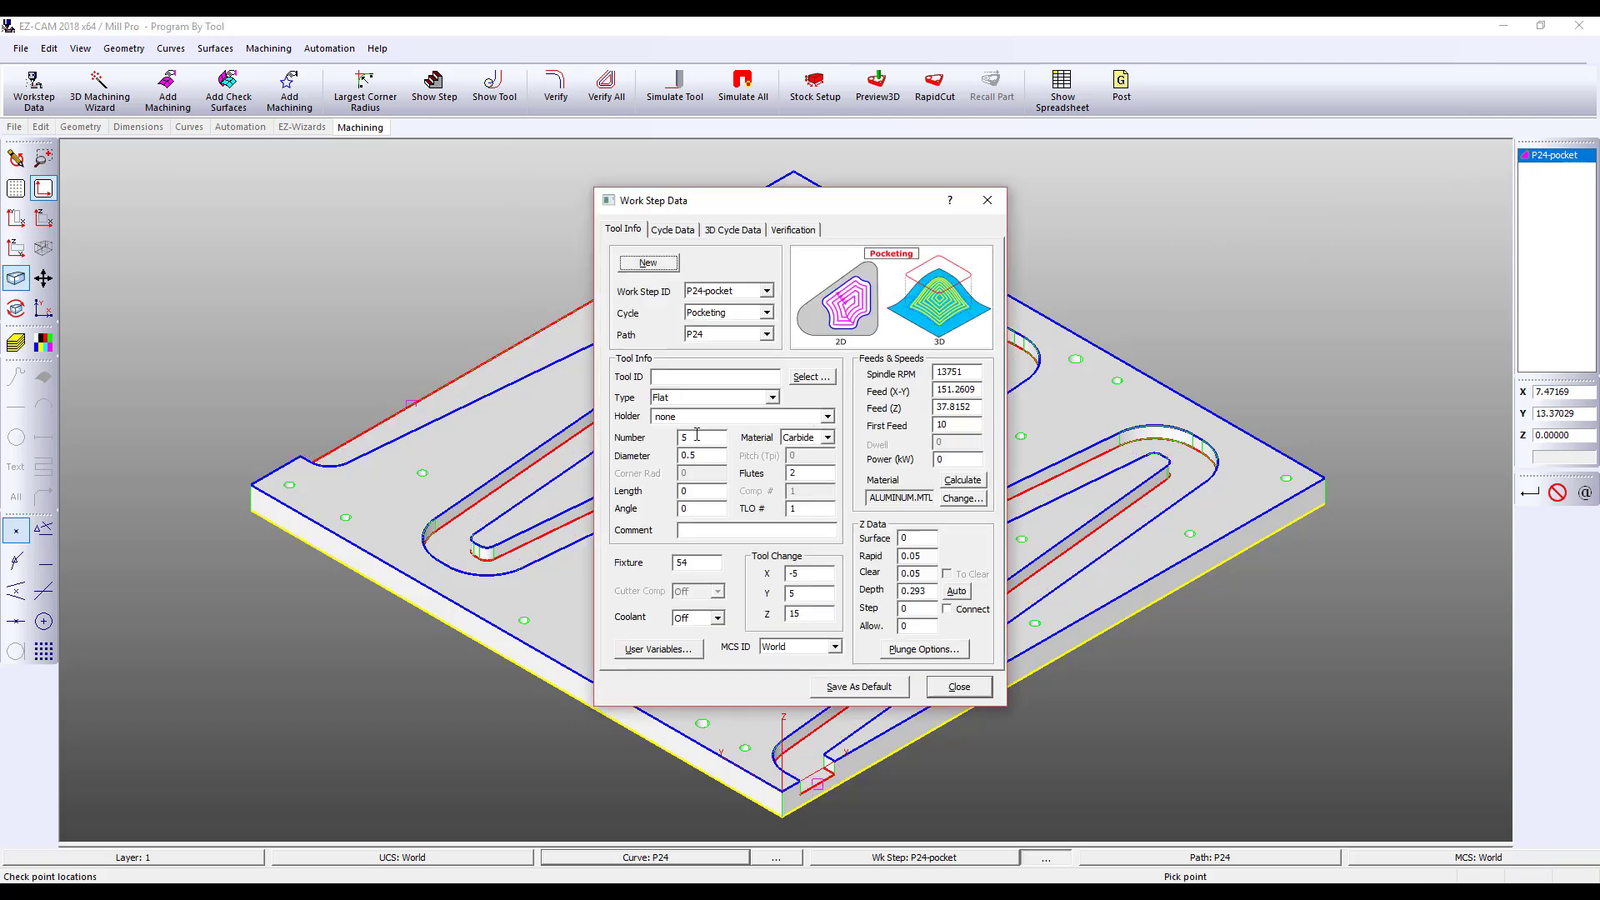
left_click(672, 231)
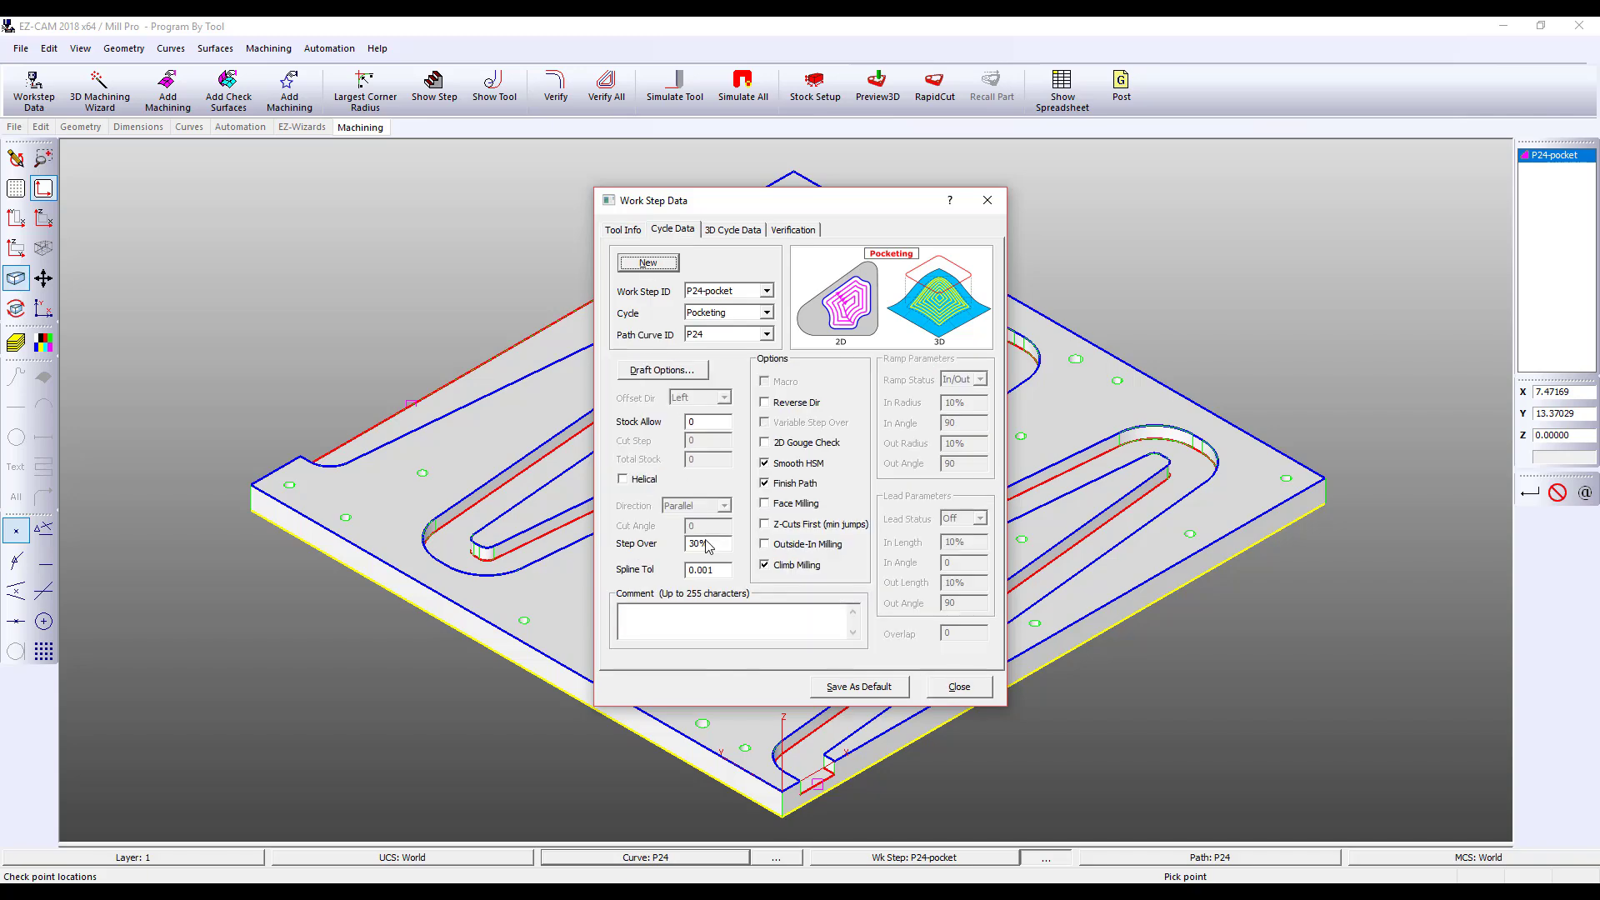
left_click(954, 687)
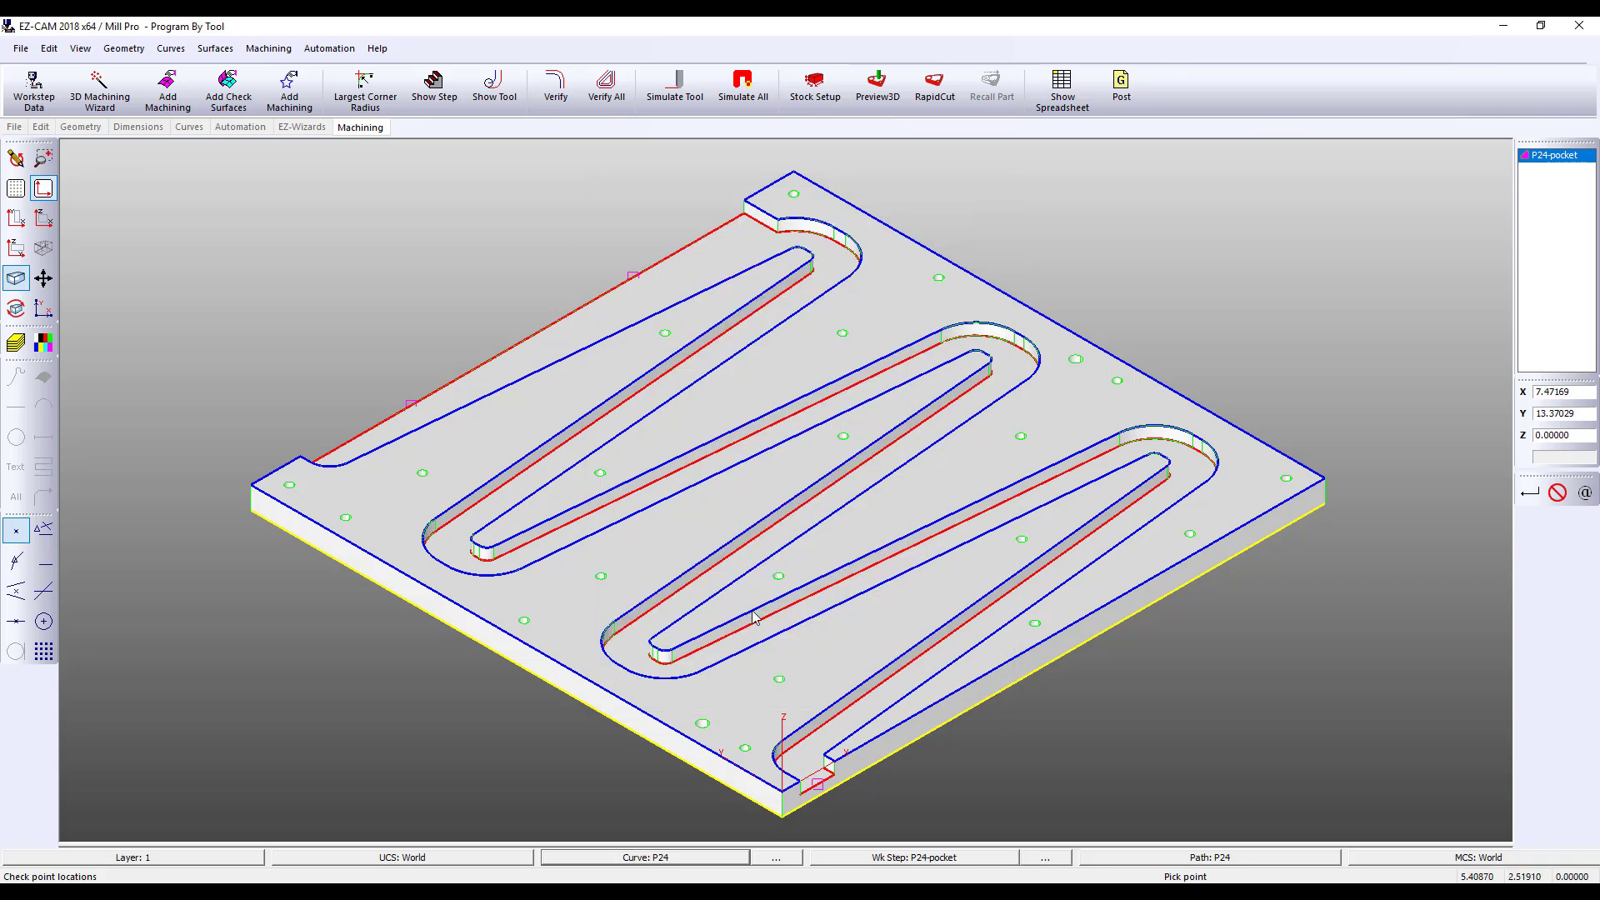
- Apply the custom half inch category's Contour method to the plate's outer profile, update the work step with the Z depth, and verify its toolpath
left_click(471, 642)
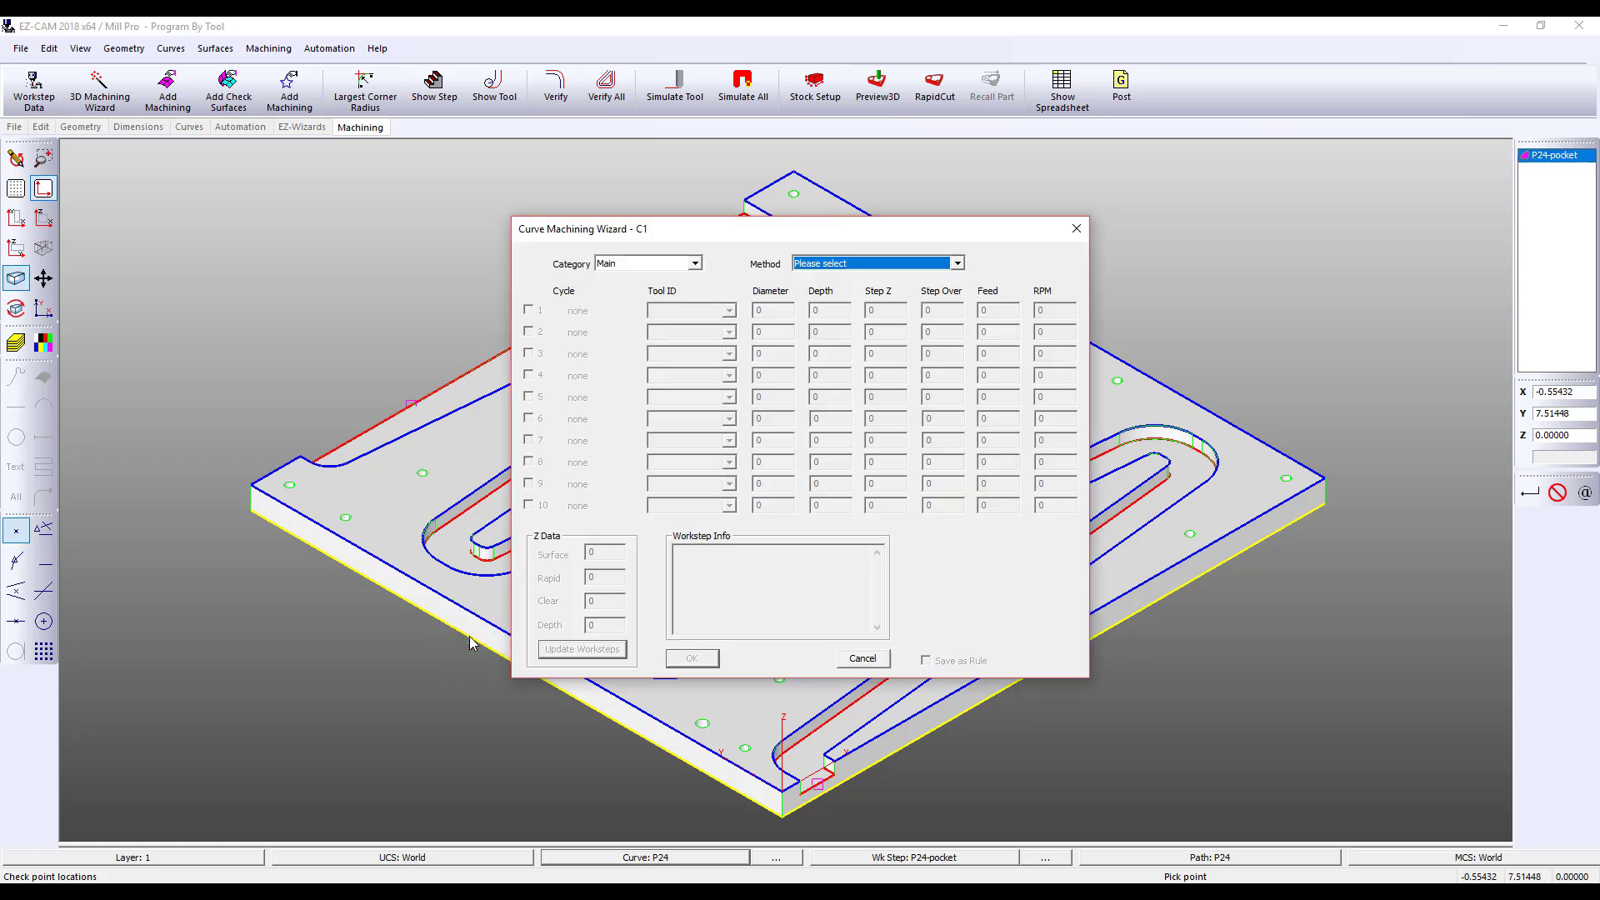
left_click(692, 263)
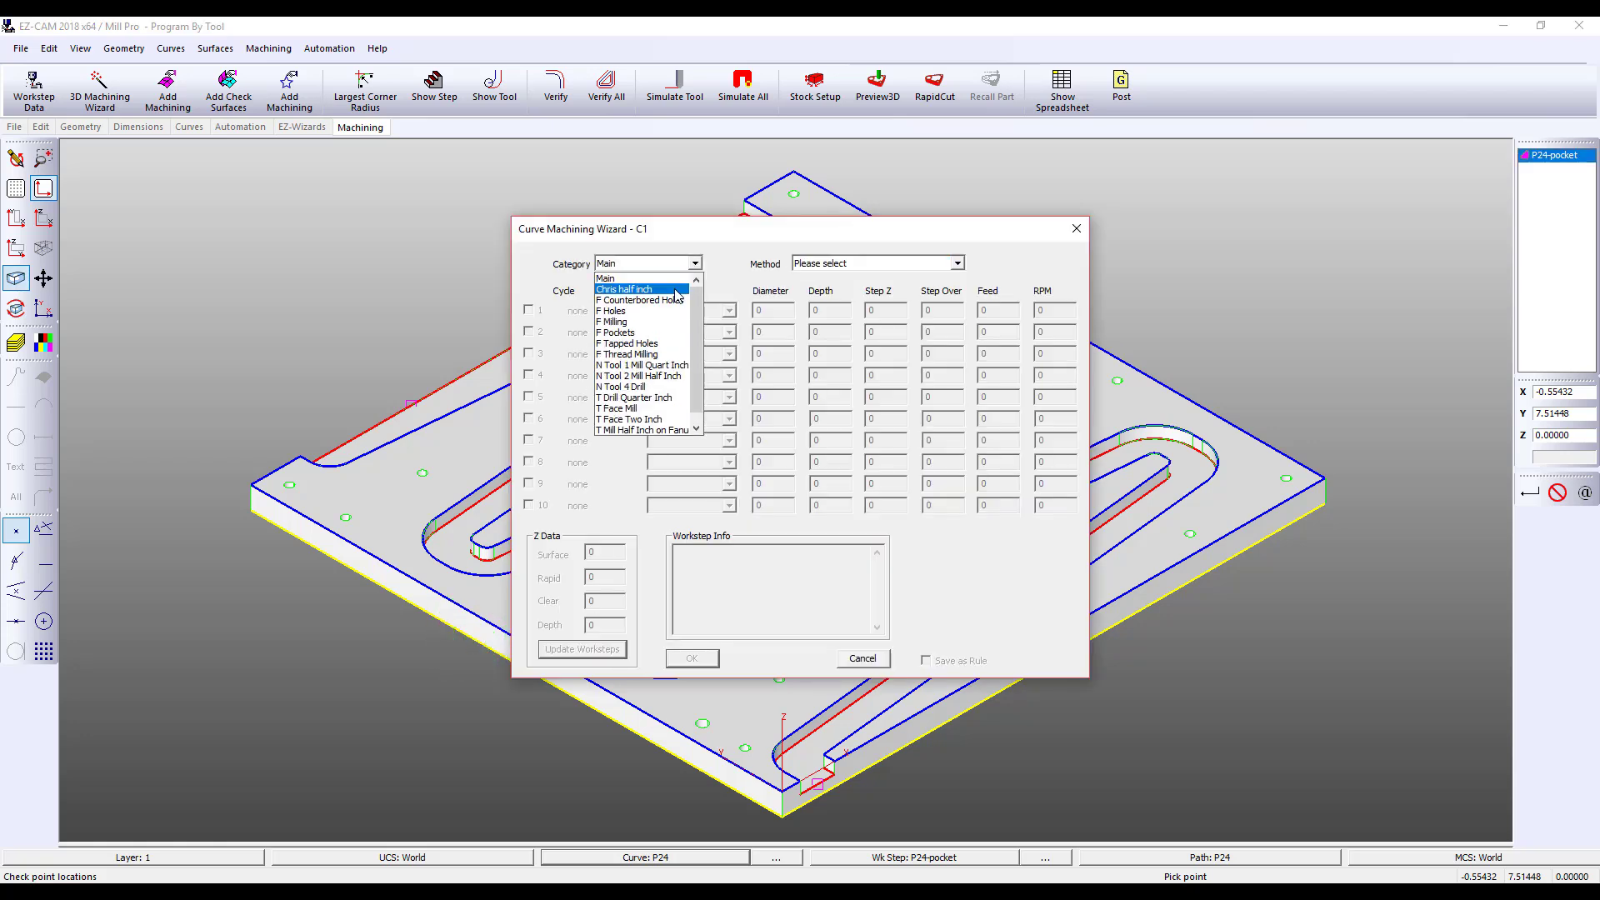
left_click(676, 286)
left_click(967, 264)
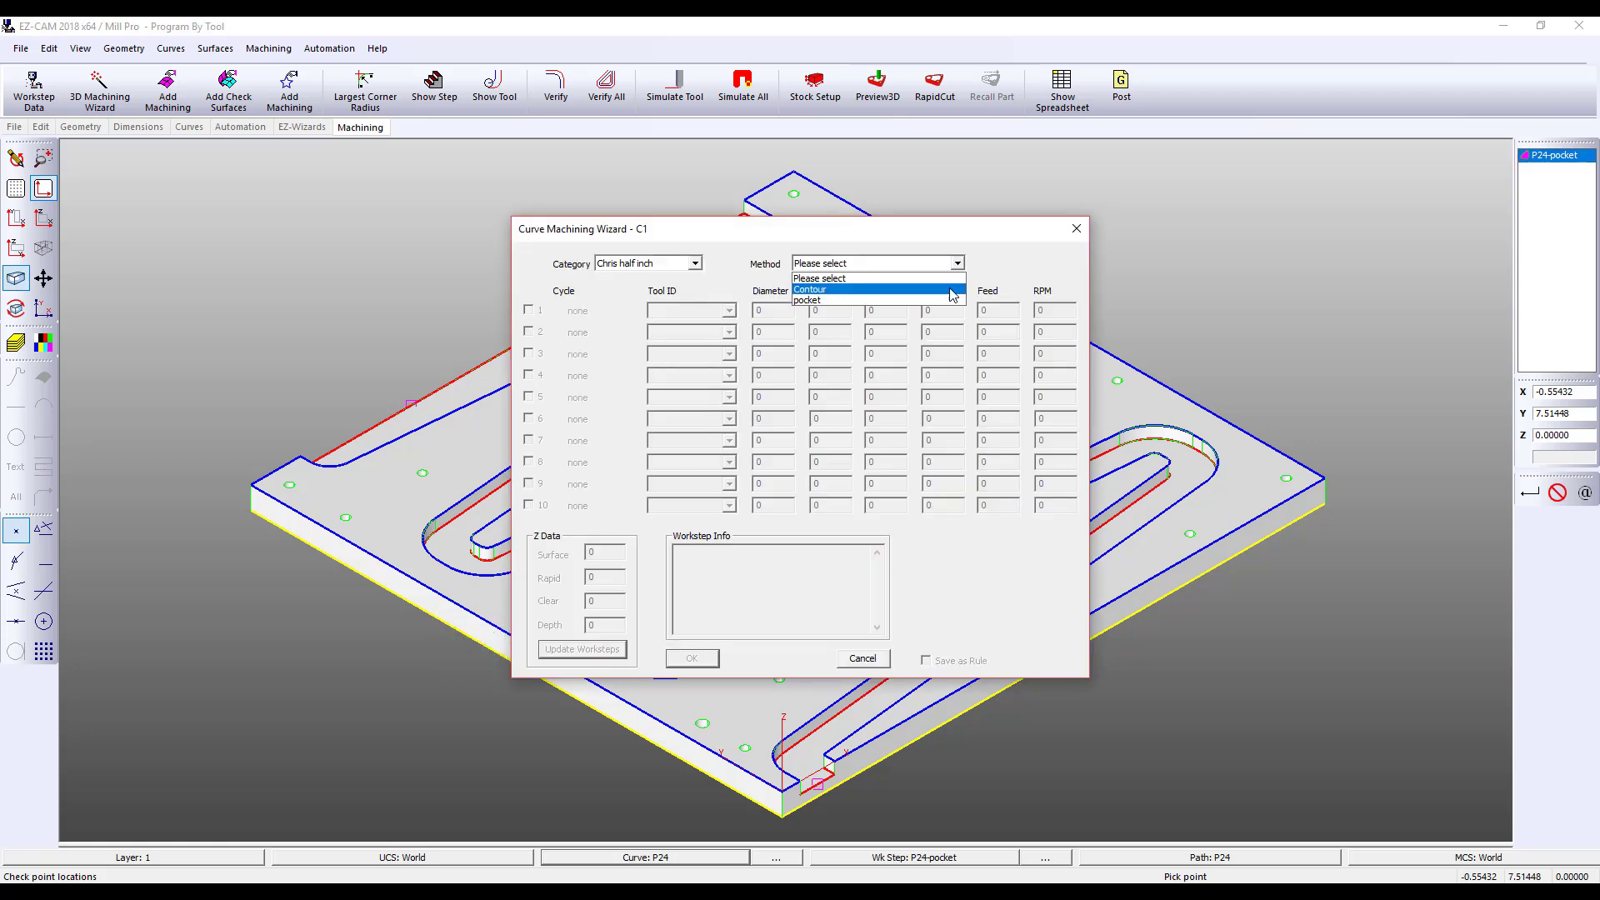
left_click(953, 292)
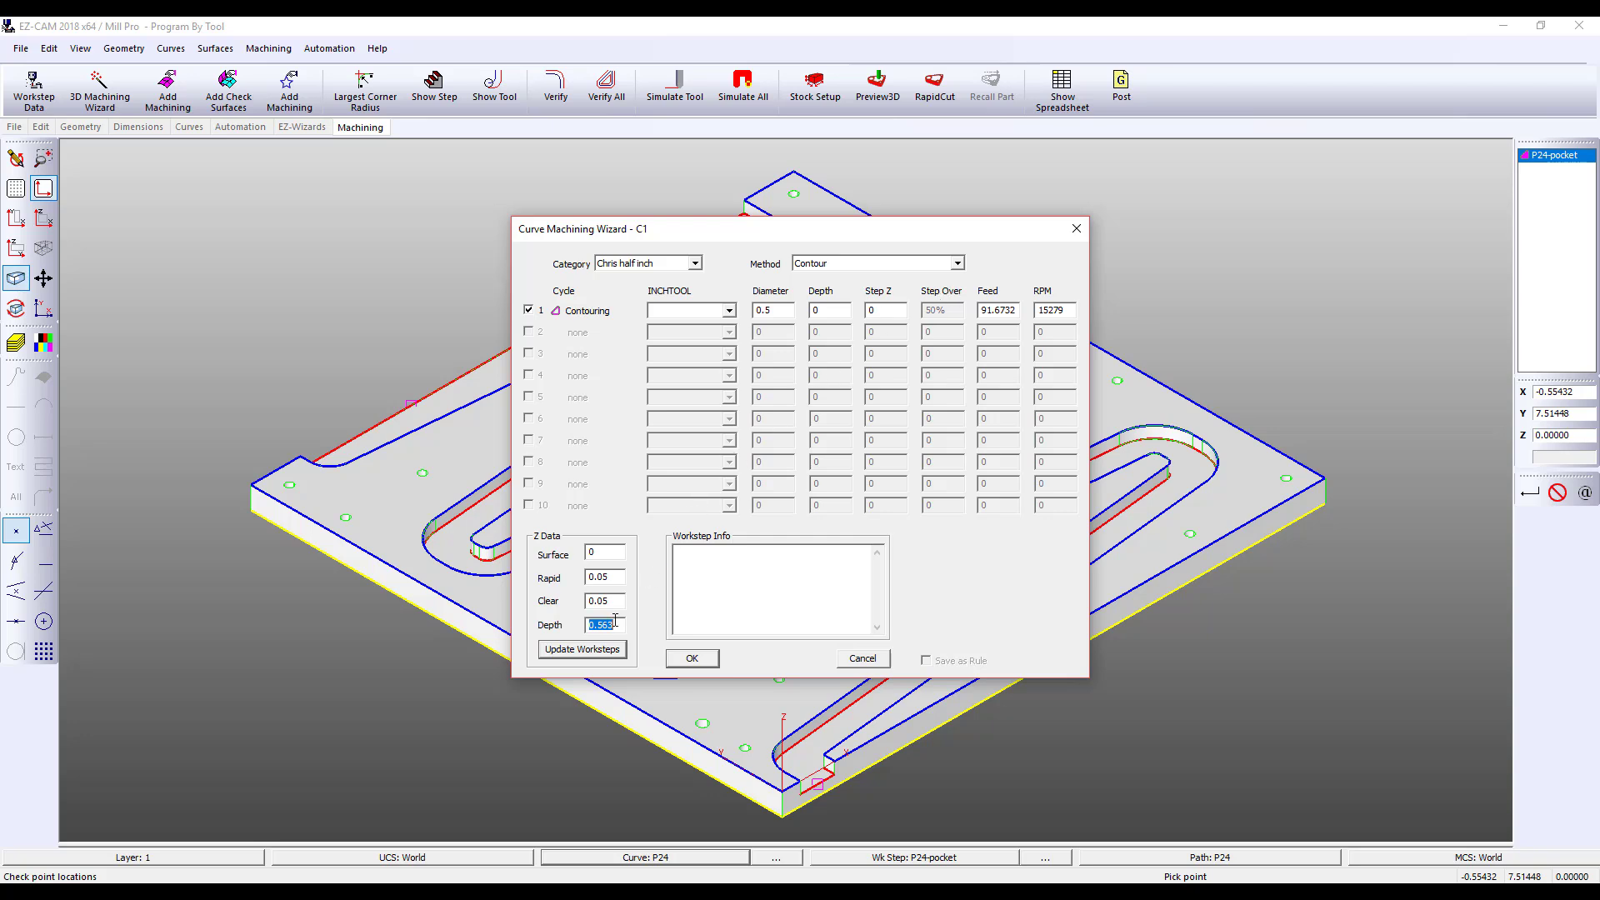
left_click(582, 649)
left_click(692, 658)
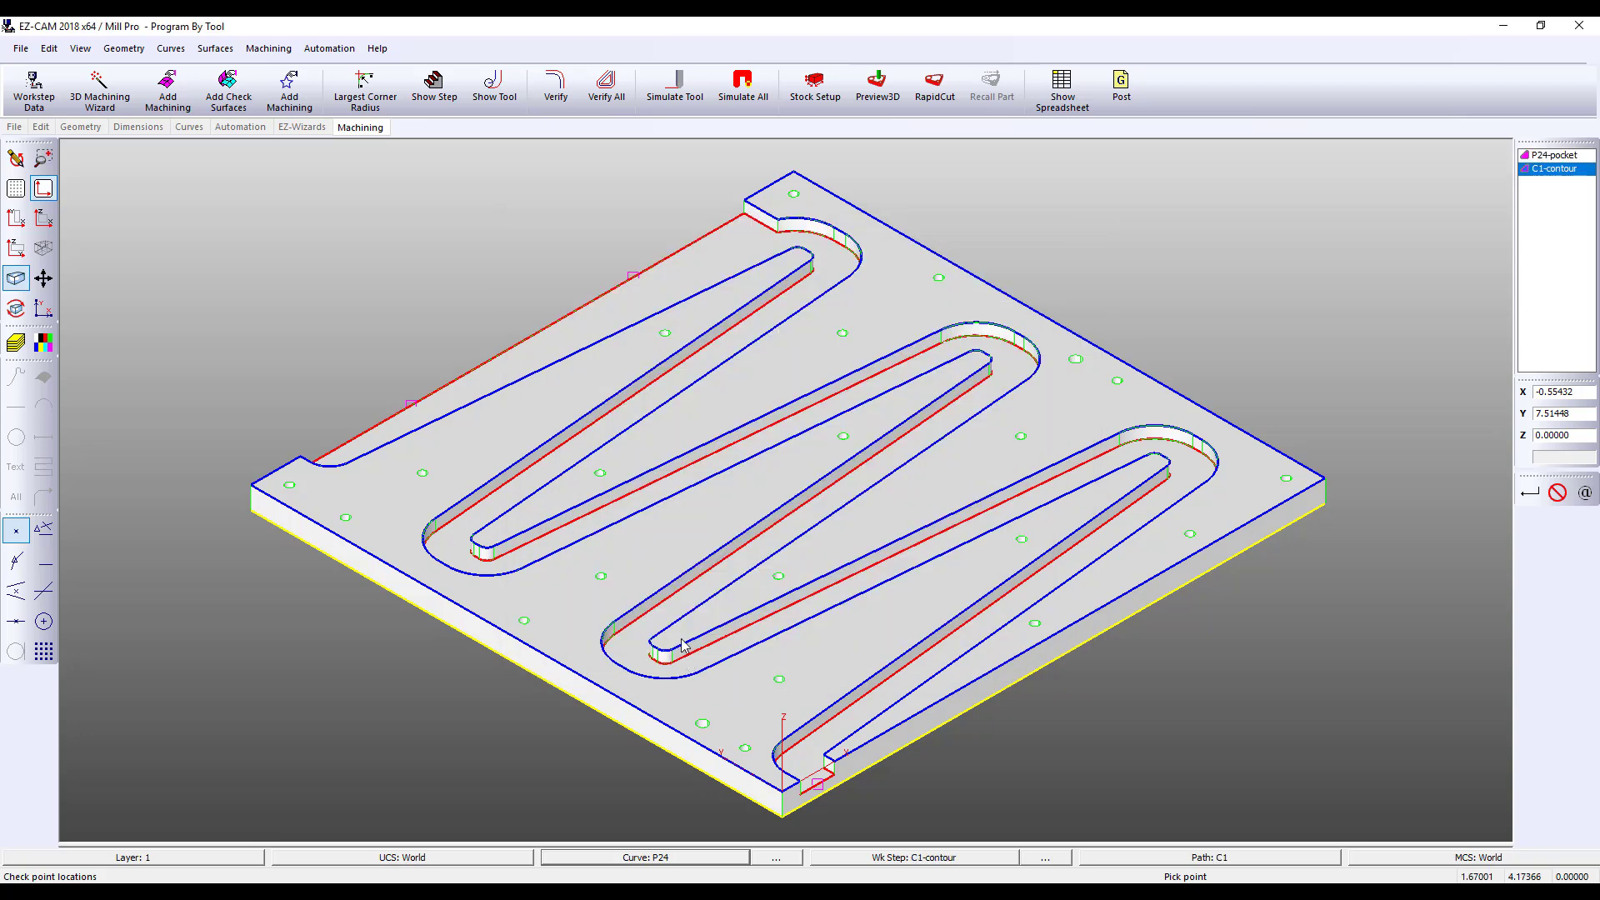
left_click(557, 86)
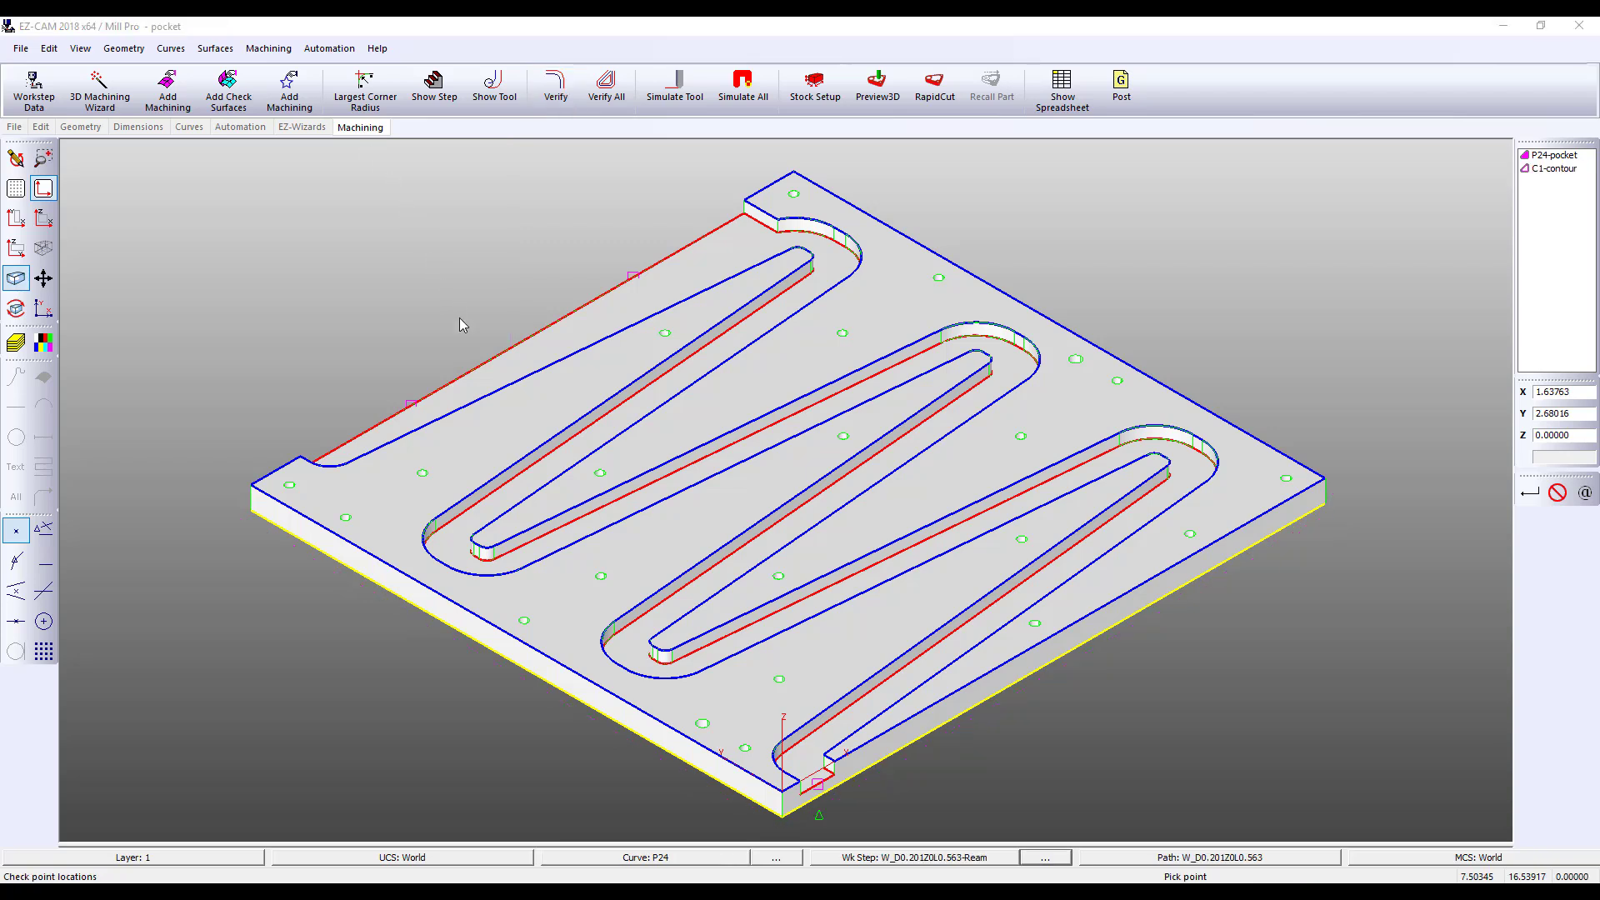
- Apply the T Face Mill category's Face method to the plate's top face curve, using the 2" Face Mill at Z depth 0
left_click(488, 397)
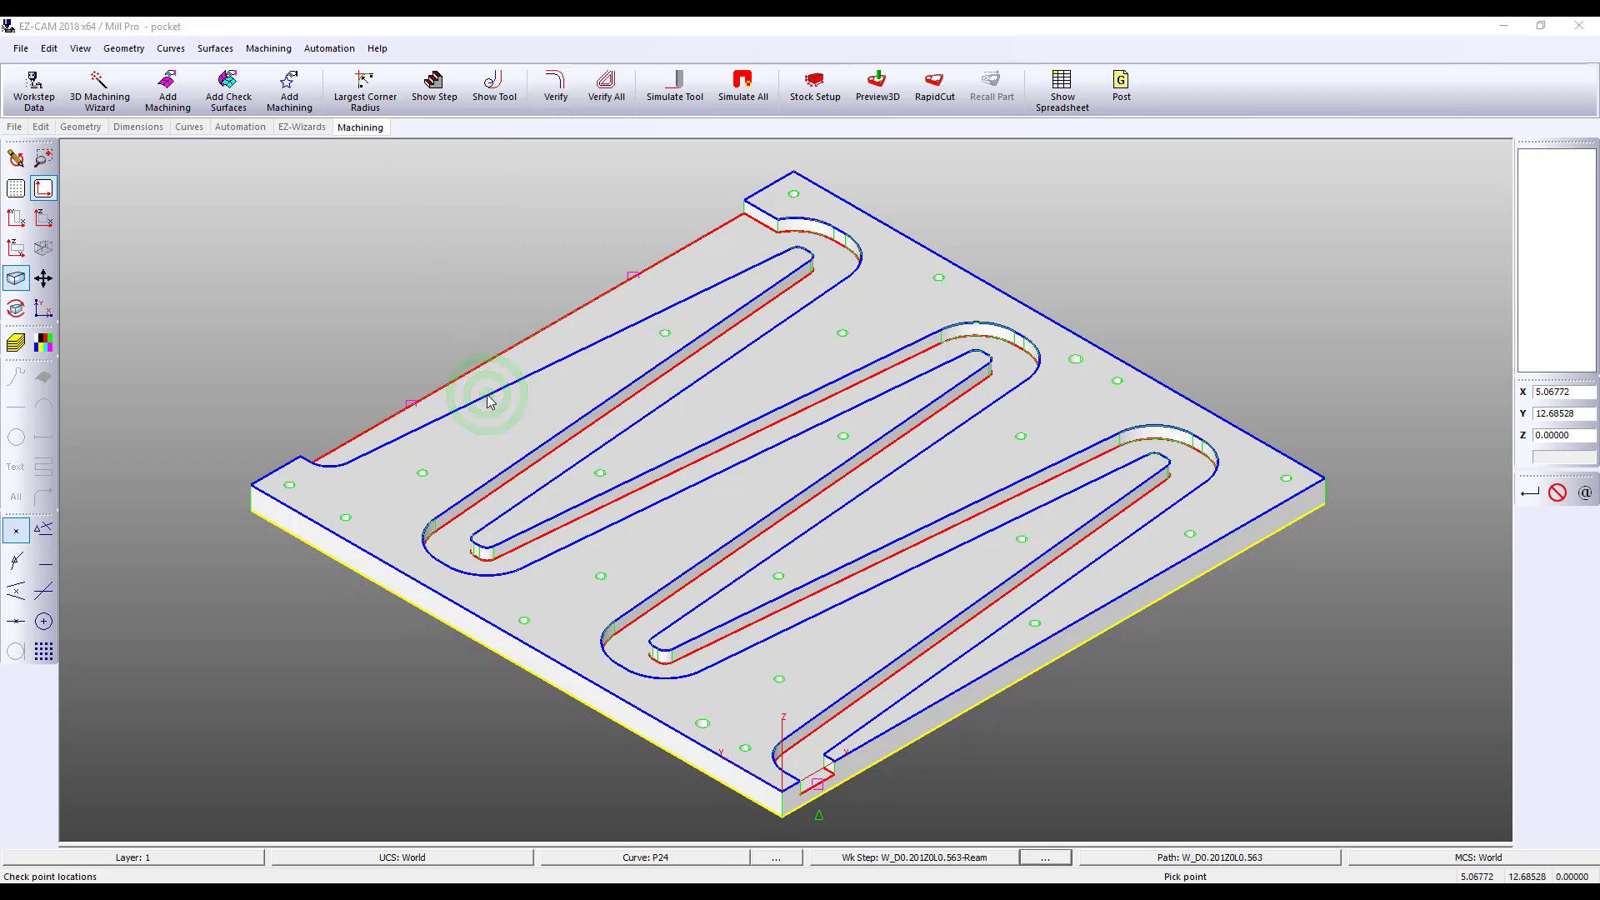
left_click(694, 263)
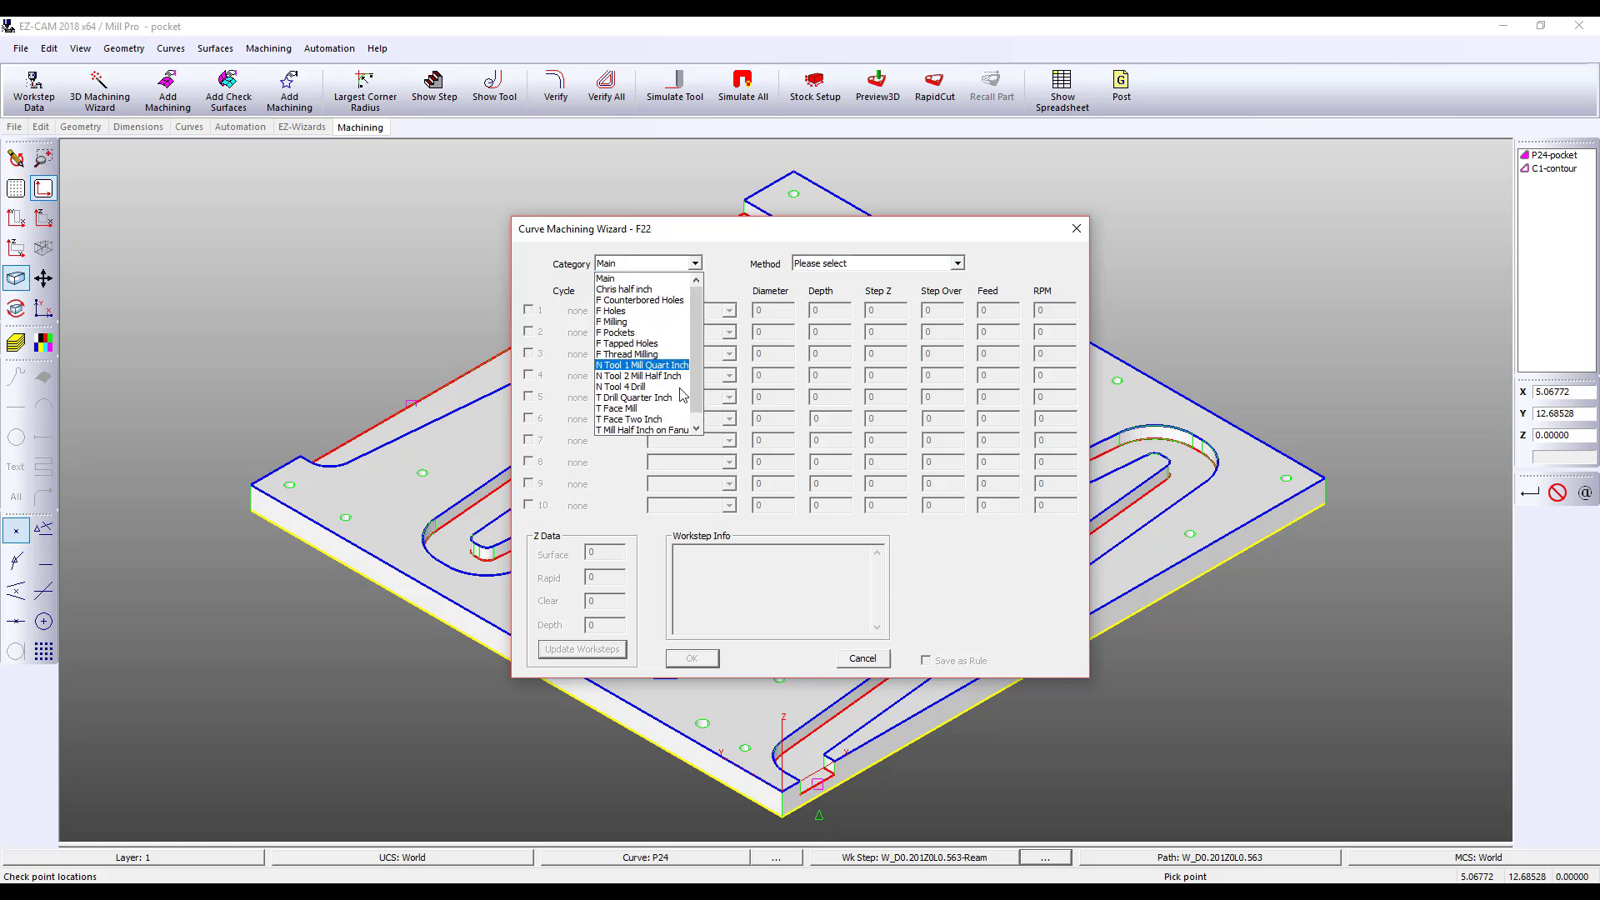
left_click(642, 404)
left_click(951, 263)
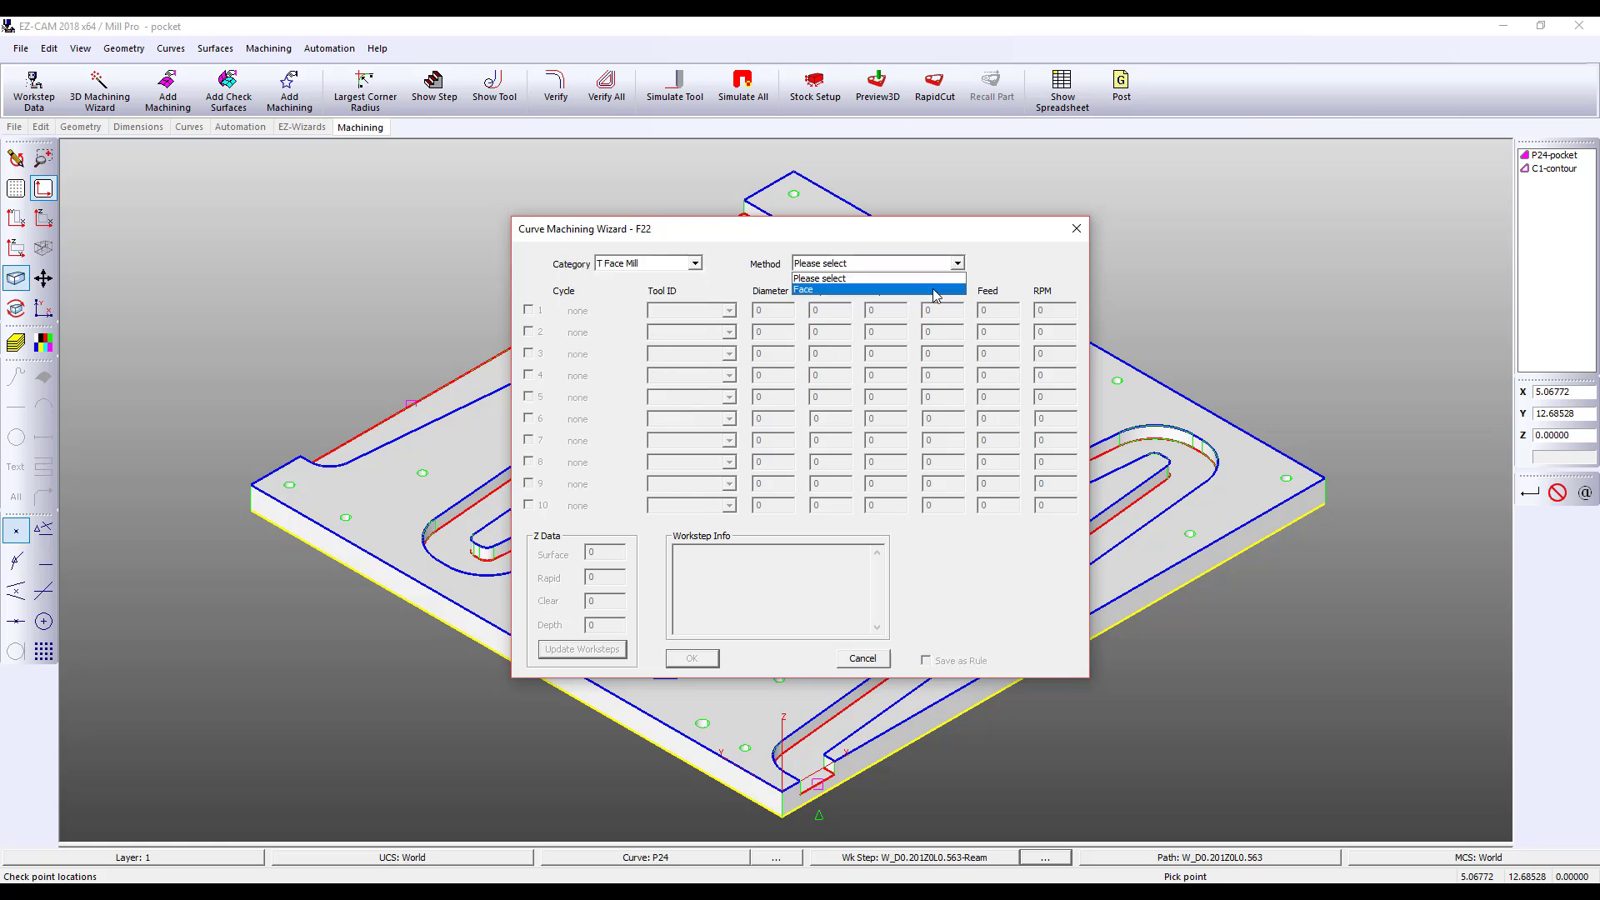
left_click(935, 292)
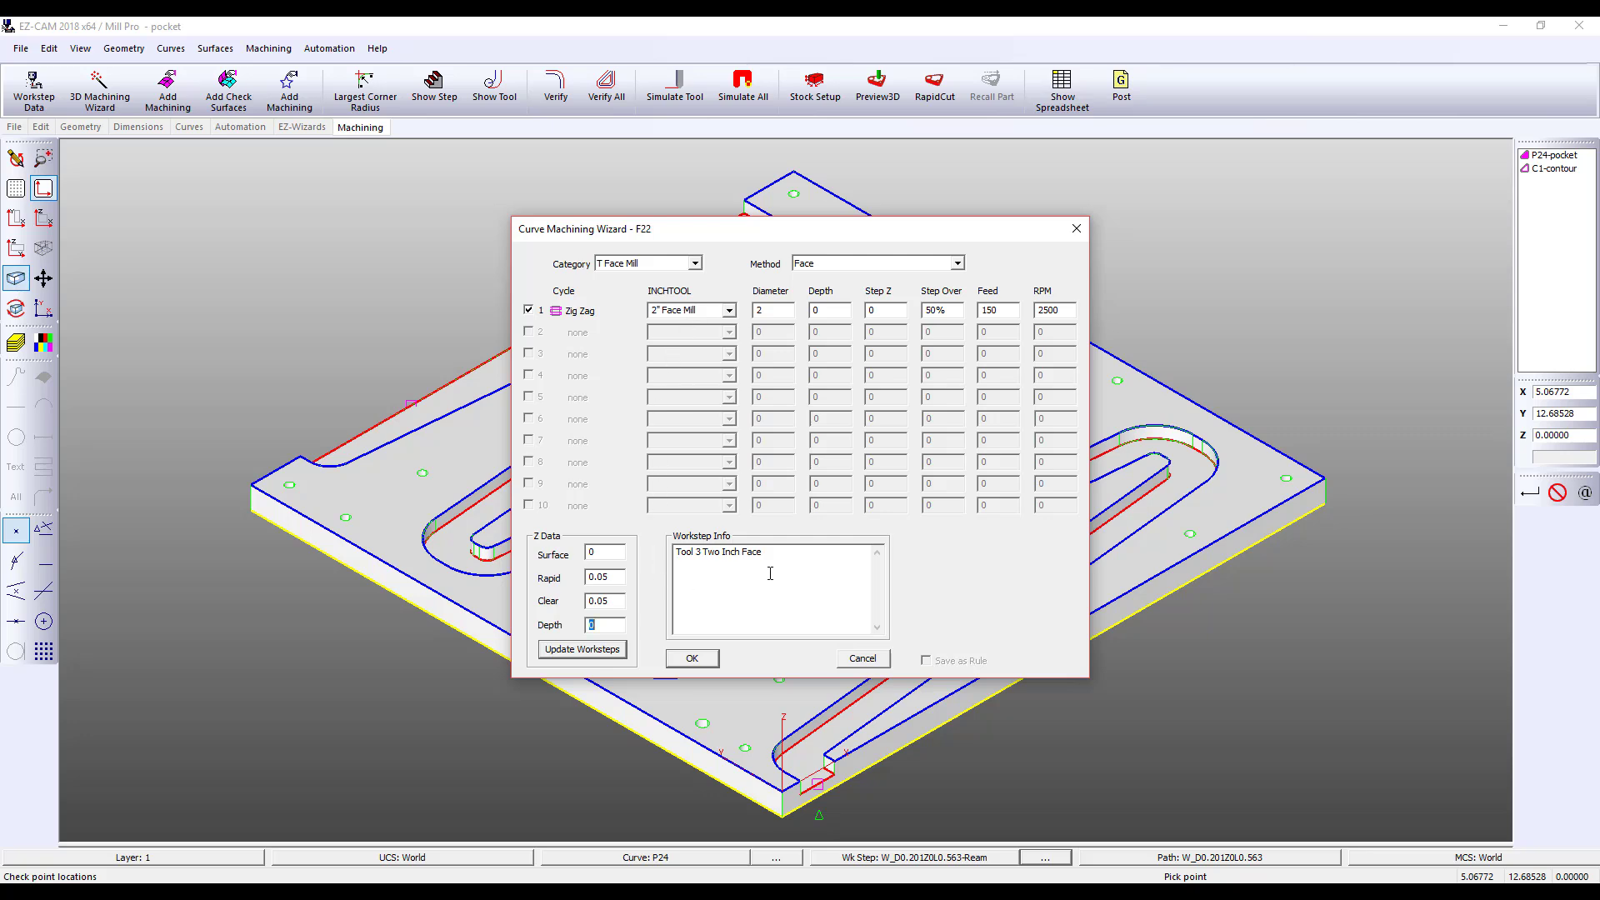
left_click(693, 659)
- Run hole recognition on the plate's top surface to create the hole pattern curve
left_click(301, 127)
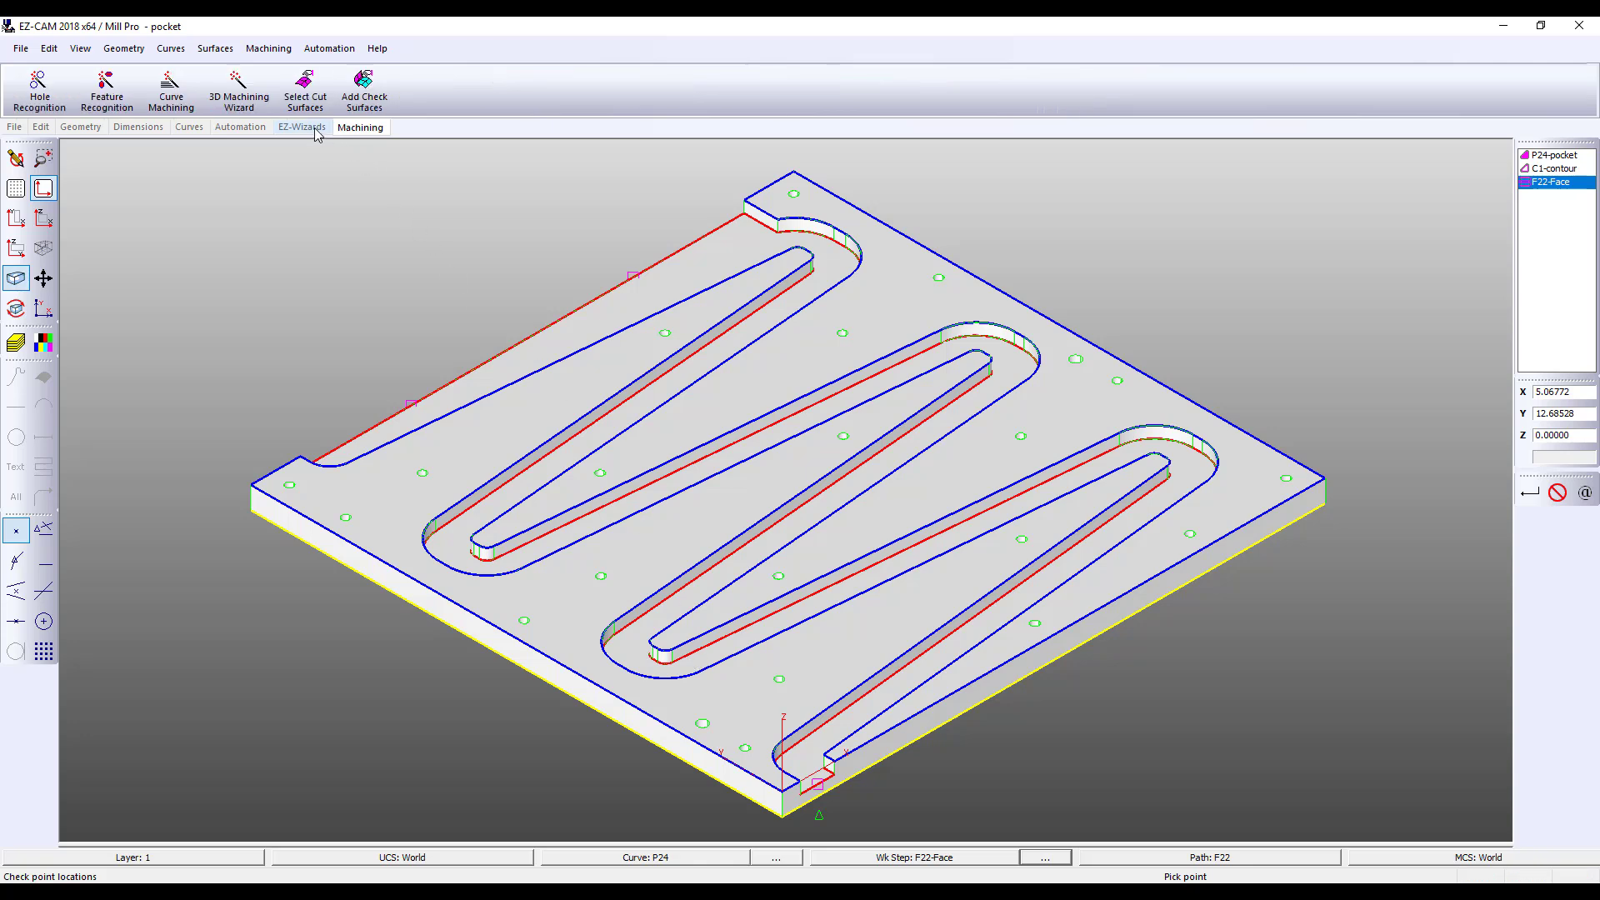
left_click(44, 90)
left_click(805, 495)
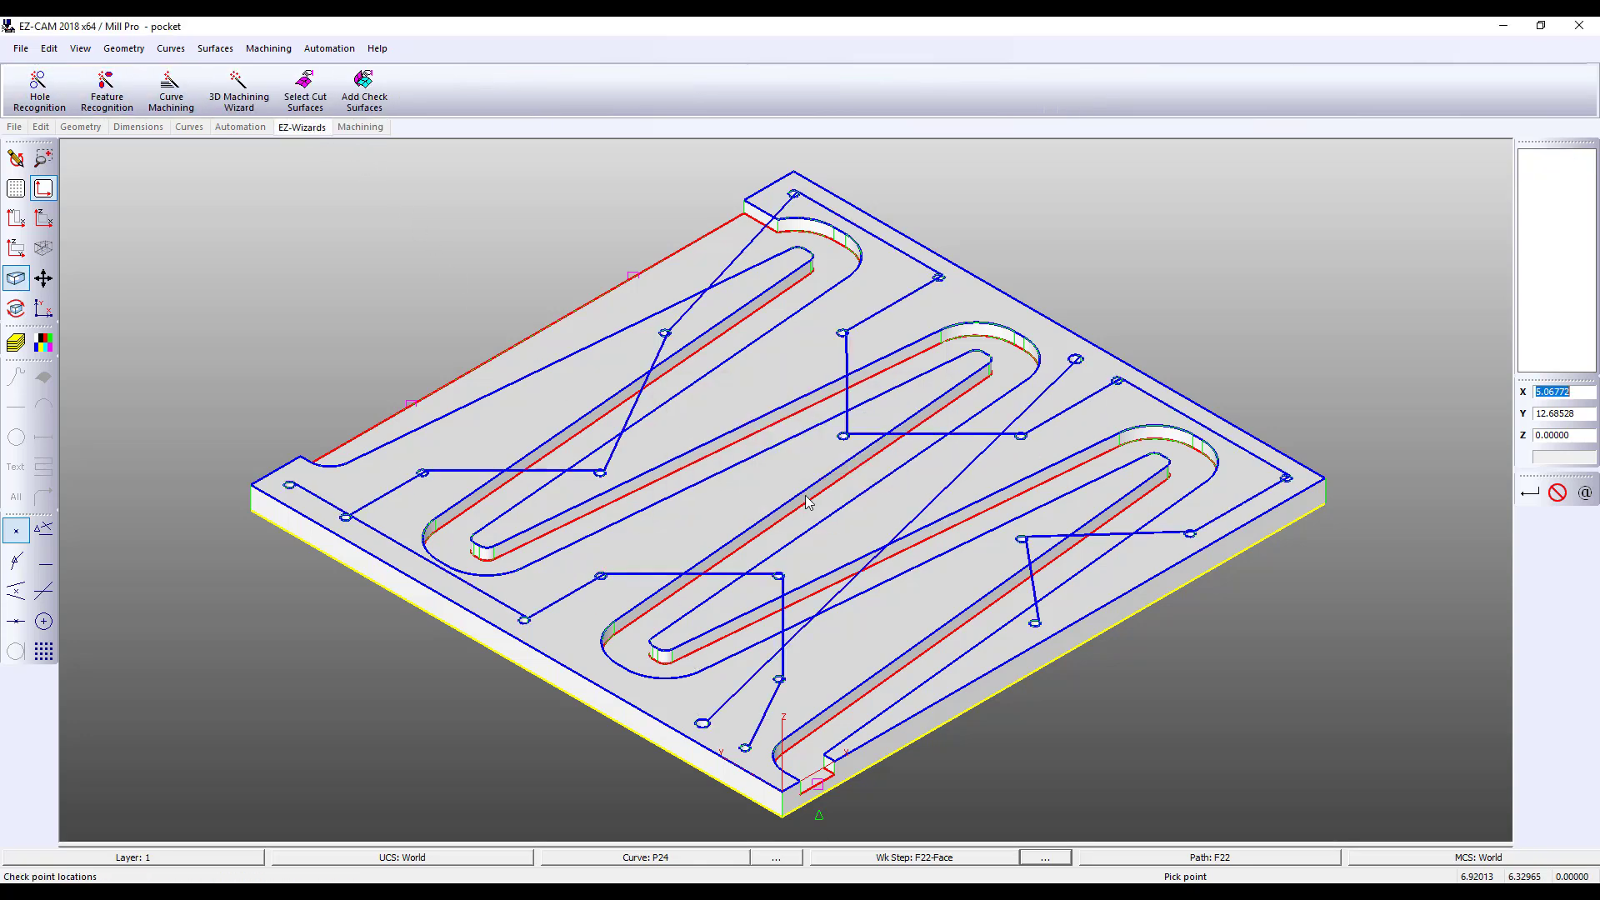
- Apply the N Tool 4 Drill category's Drill method to the hole pattern with only the 1/4 drill cycle enabled, excluding the 15/64 drill and ream
left_click(643, 578)
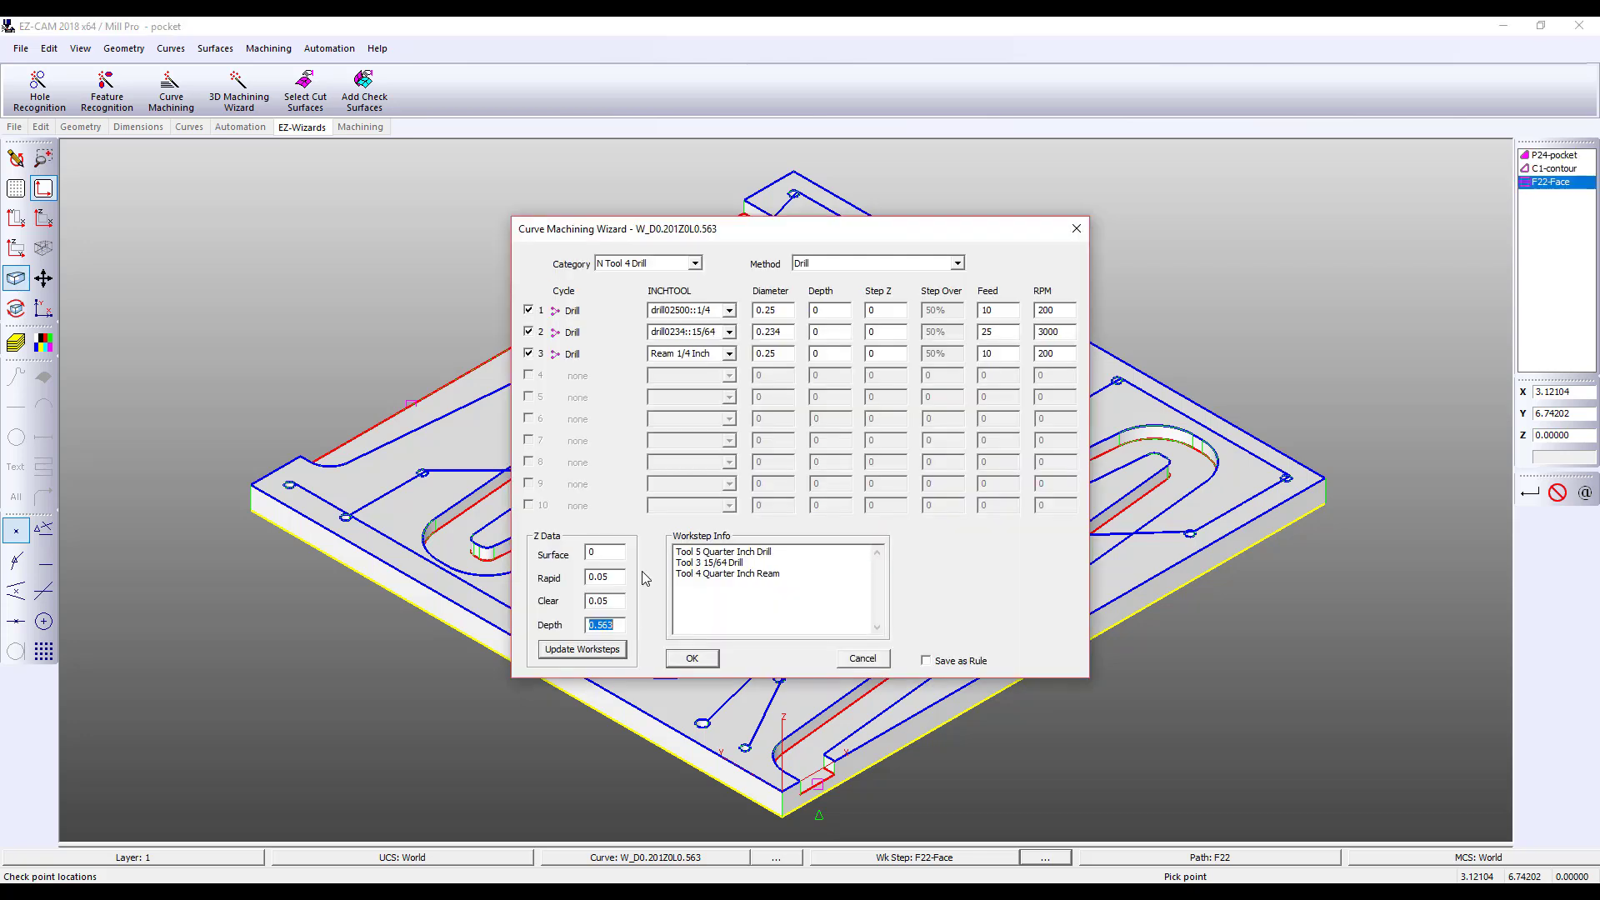
left_click(529, 332)
left_click(529, 353)
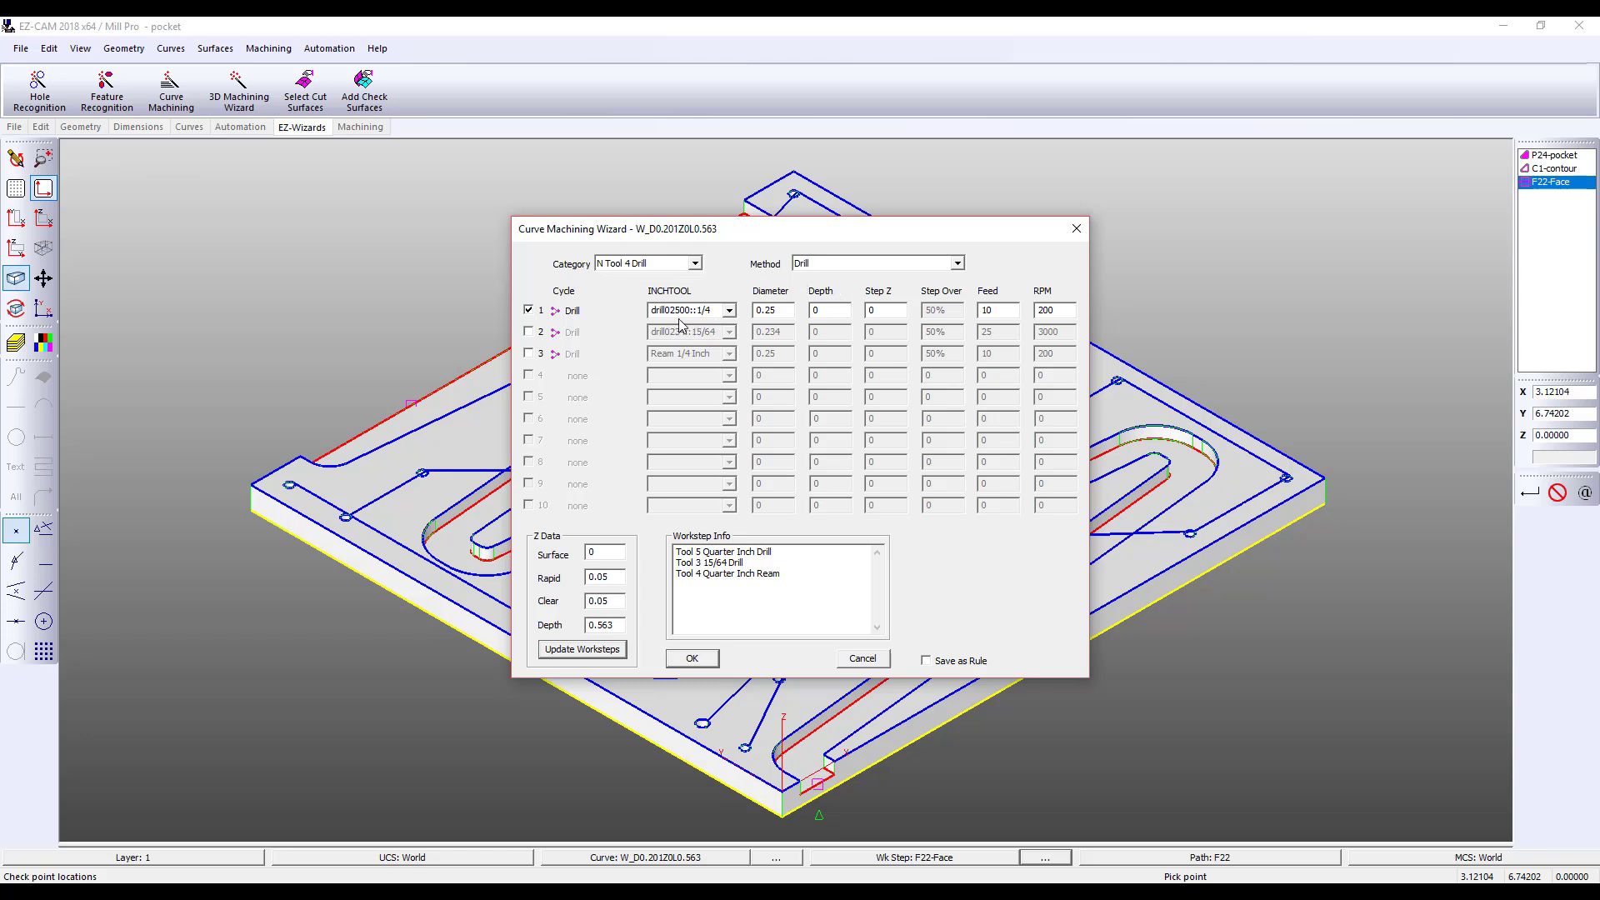
left_click(619, 649)
left_click(700, 664)
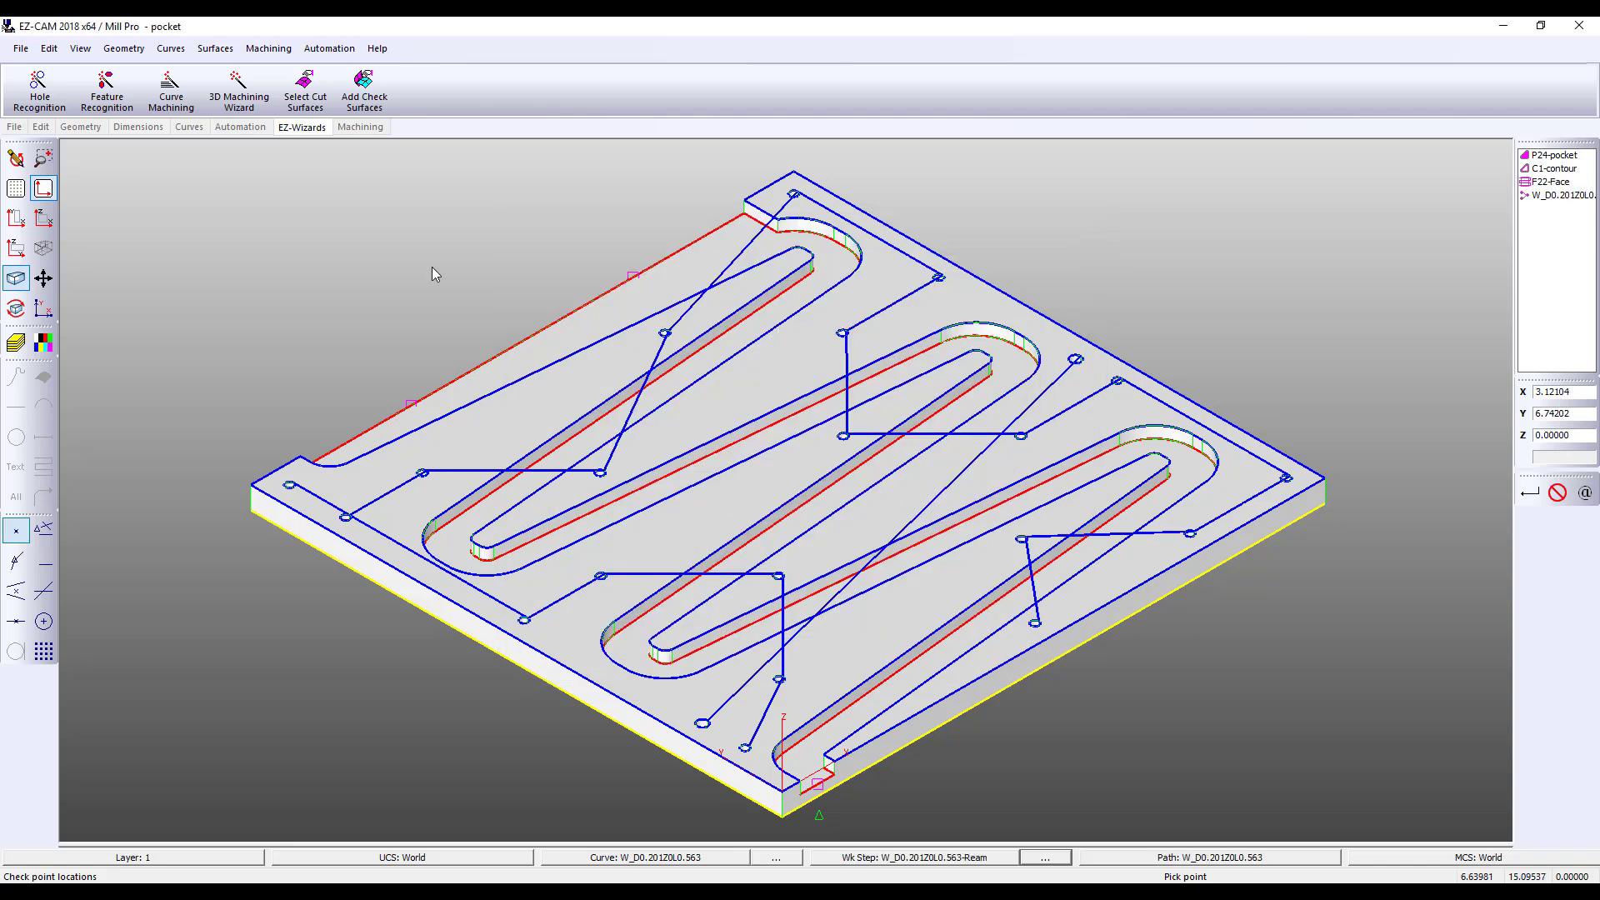
- Verify the toolpaths of all work steps and run the 3D machining preview of the plate
left_click(602, 84)
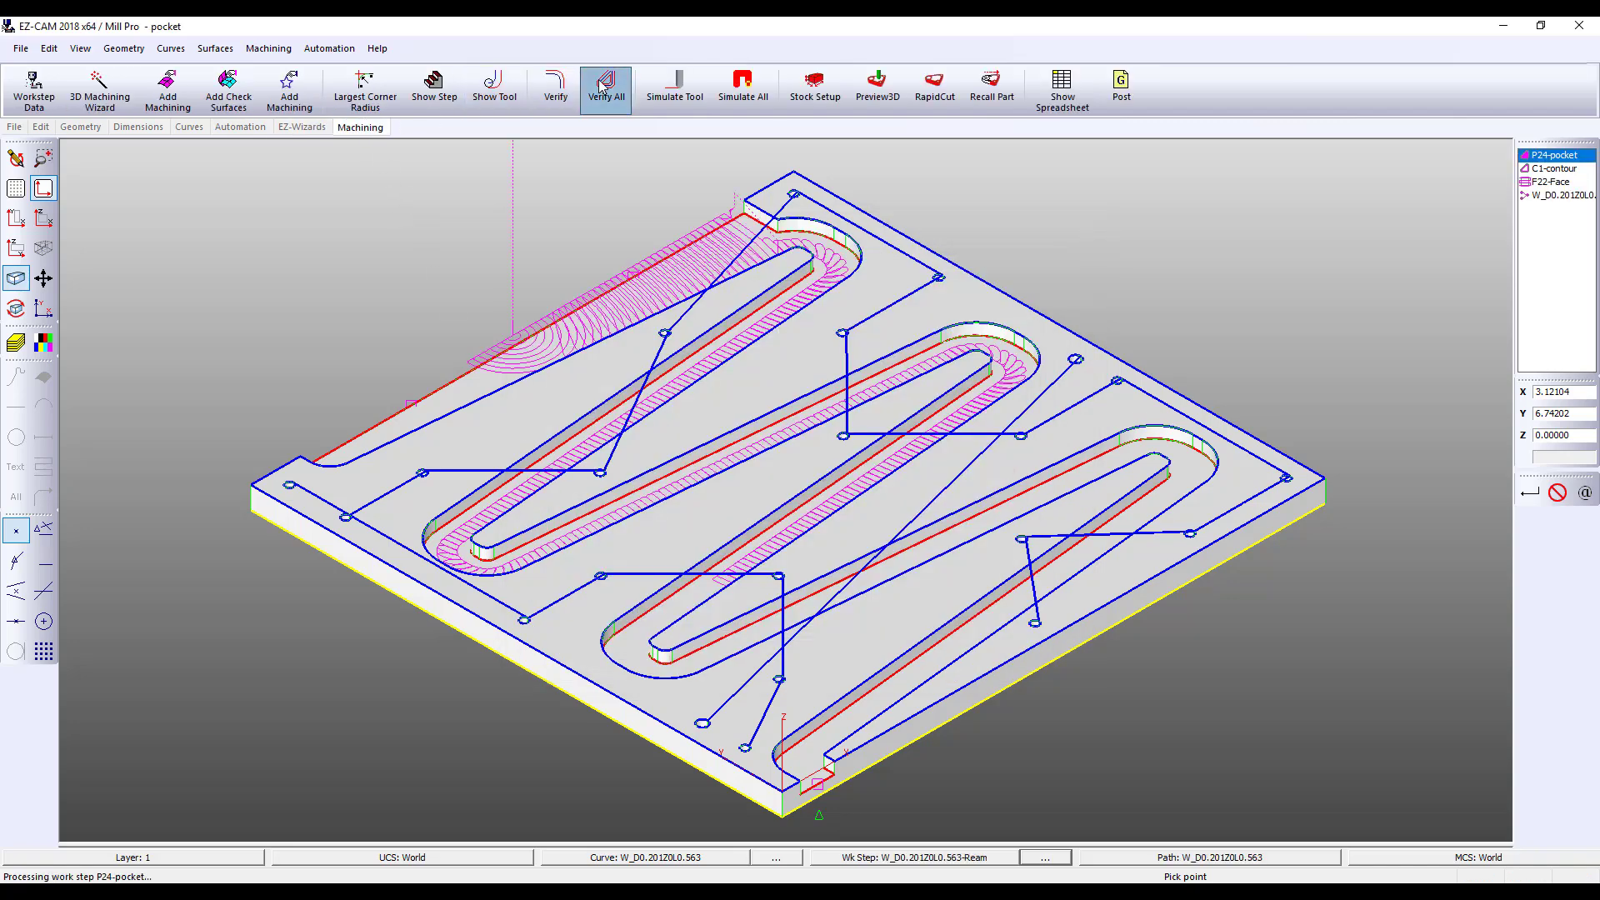
left_click(886, 495)
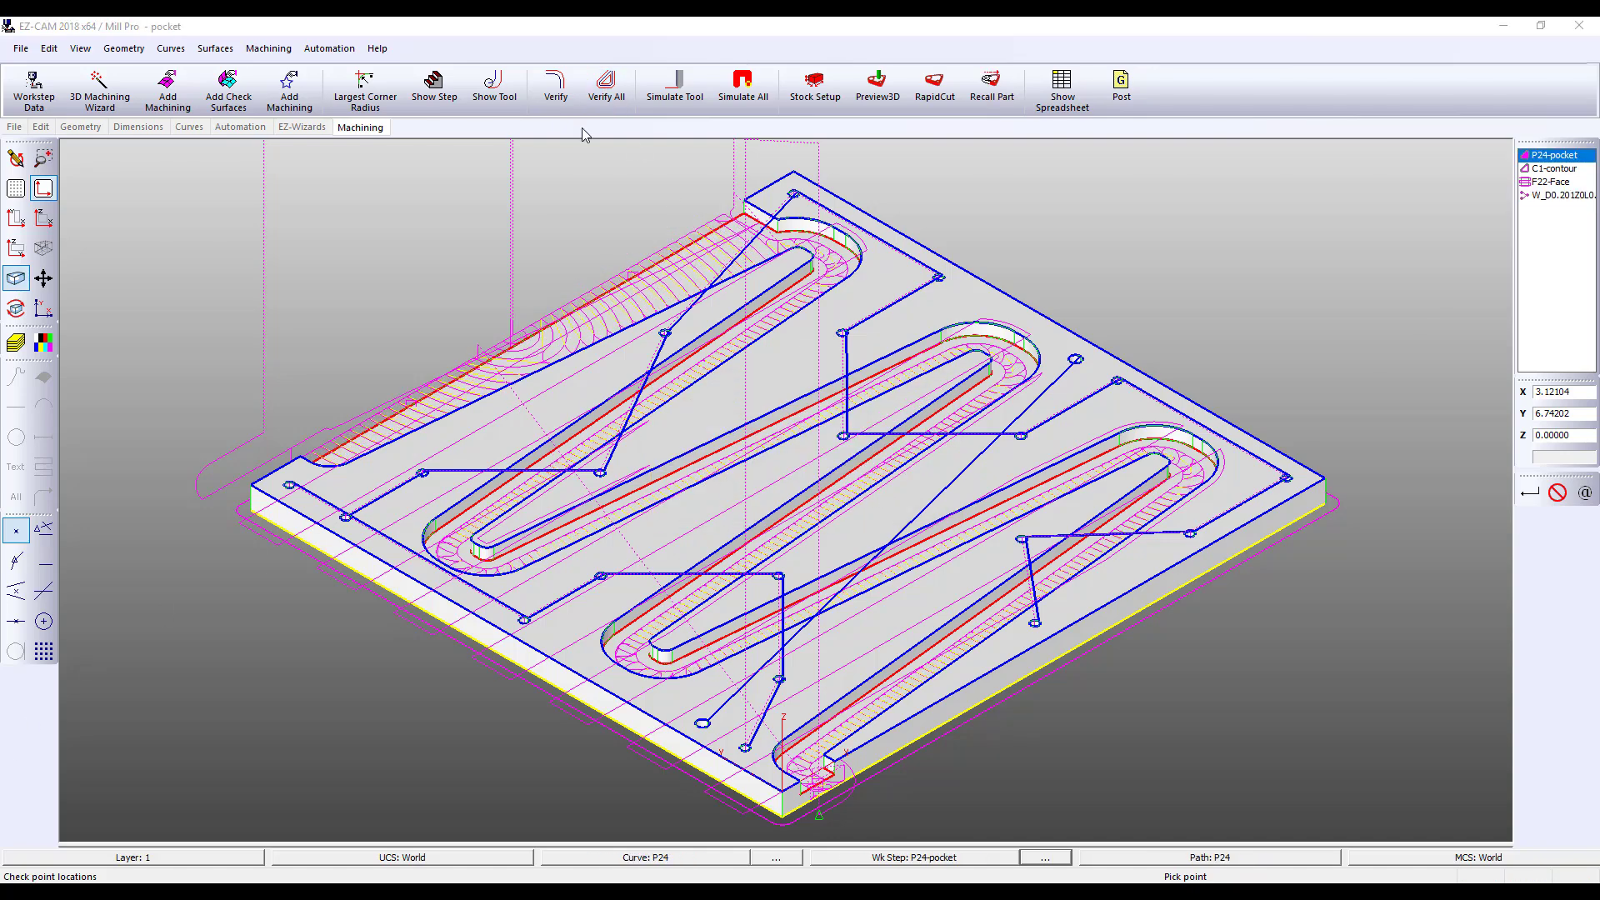
left_click(879, 92)
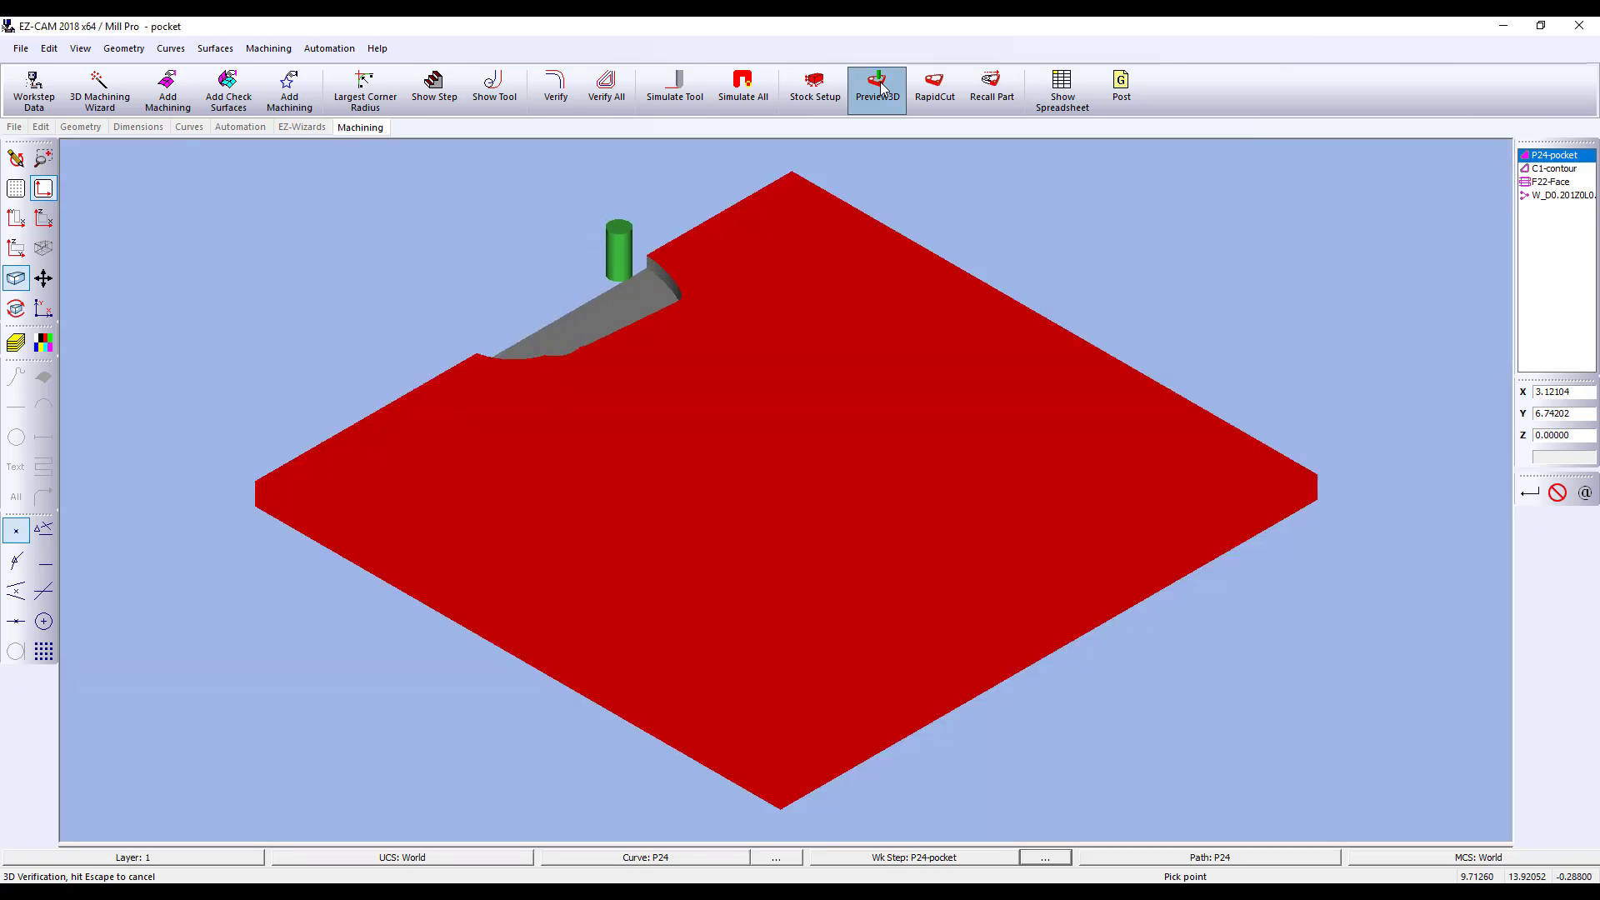